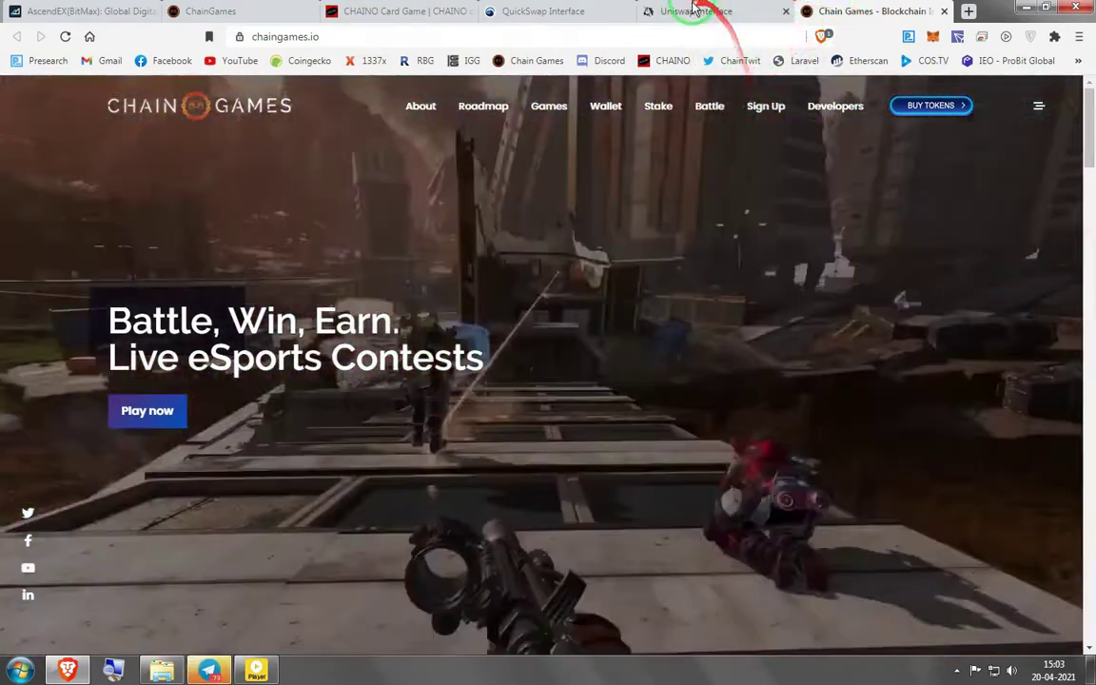
Check the Chain Games wallet balances, then return to the Uniswap swap page
{"action": "left_click", "coordinate": [695, 10]}
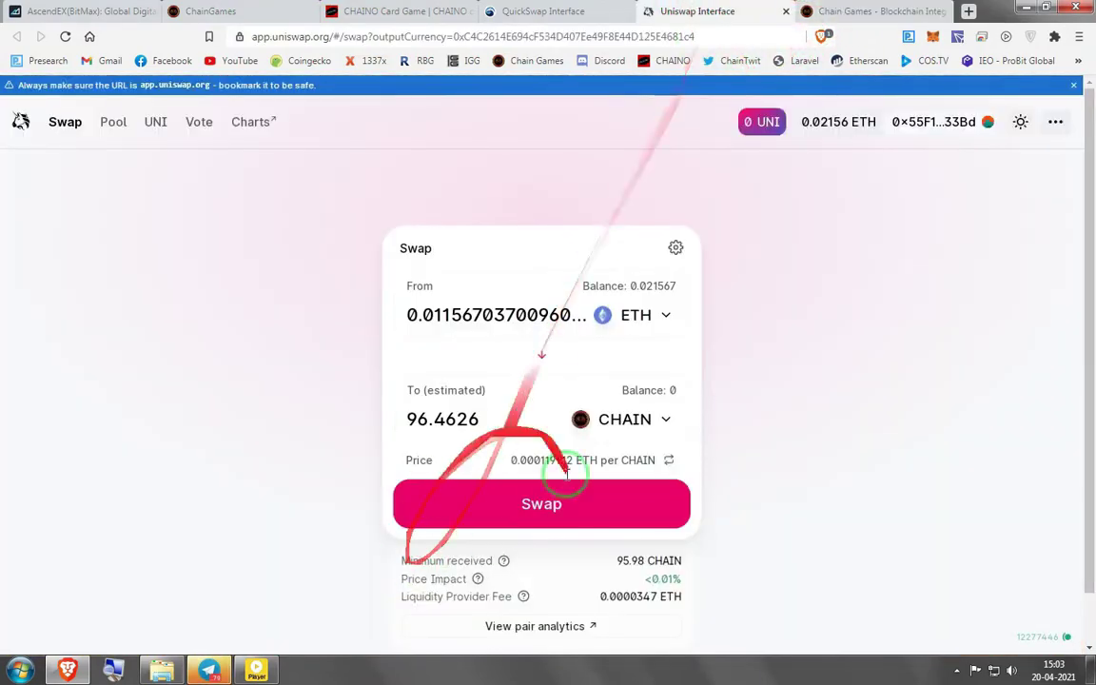
{"action": "left_click", "coordinate": [225, 11]}
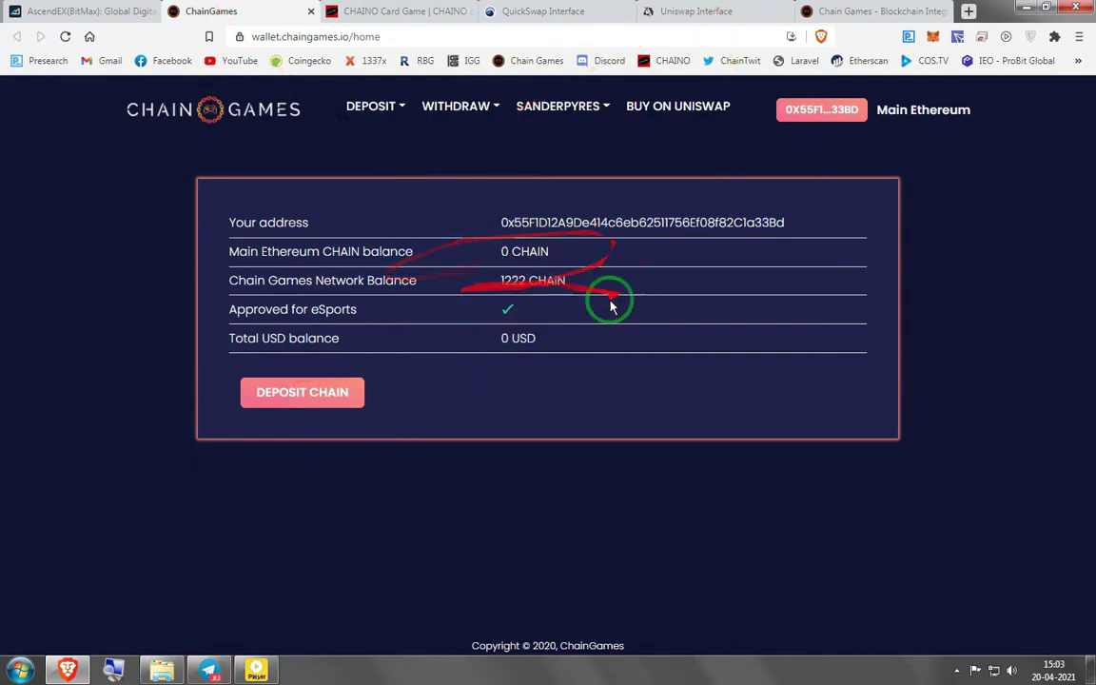
{"action": "left_click", "coordinate": [719, 12]}
Reject the ETH-to-CHAIN swap in MetaMask over insufficient gas funds and close Uniswap
{"action": "left_click", "coordinate": [558, 504]}
{"action": "left_click", "coordinate": [553, 489]}
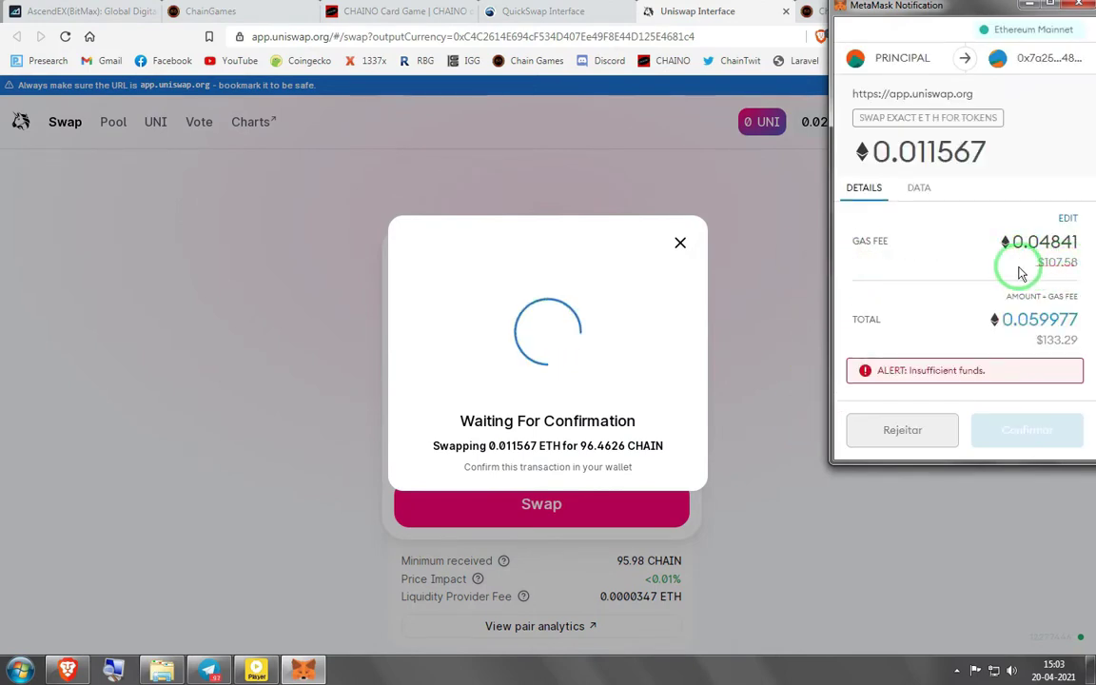
{"action": "left_click_drag", "start_coordinate": [947, 258], "coordinate": [881, 235]}
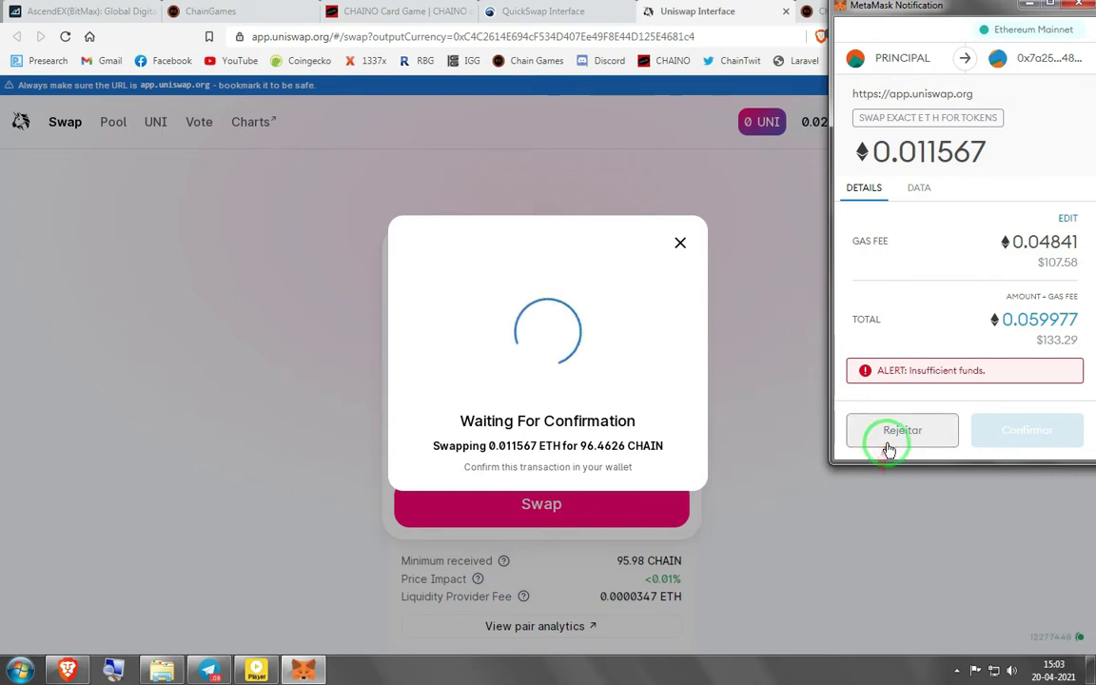
{"action": "left_click", "coordinate": [916, 431]}
{"action": "left_click", "coordinate": [588, 435]}
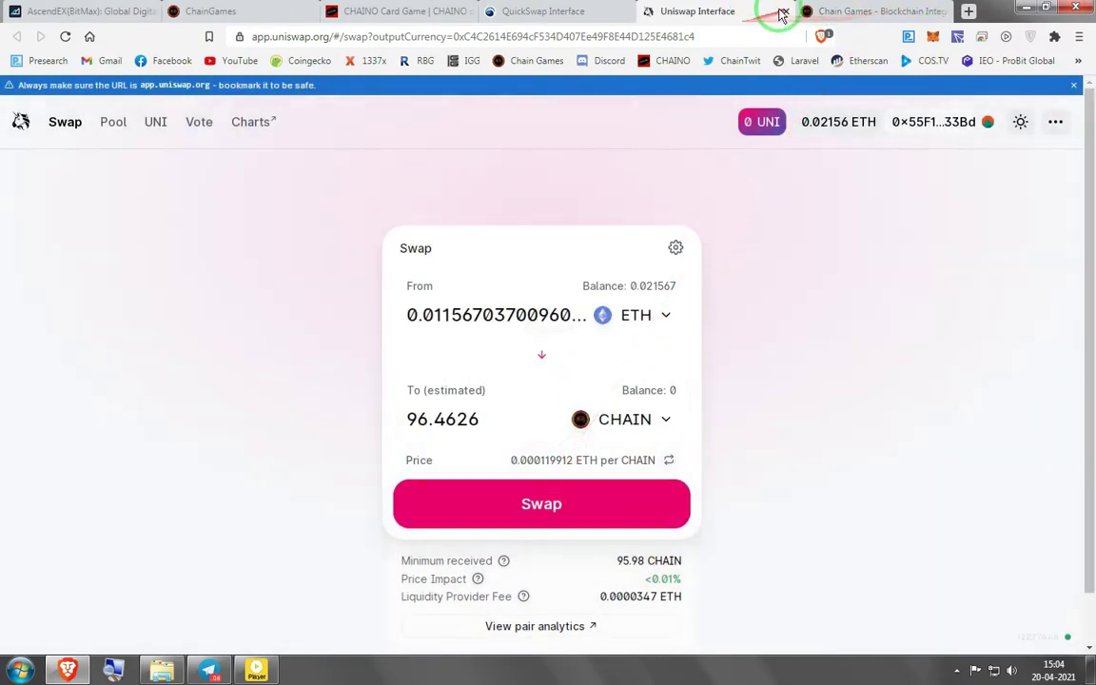
{"action": "left_click", "coordinate": [786, 12]}
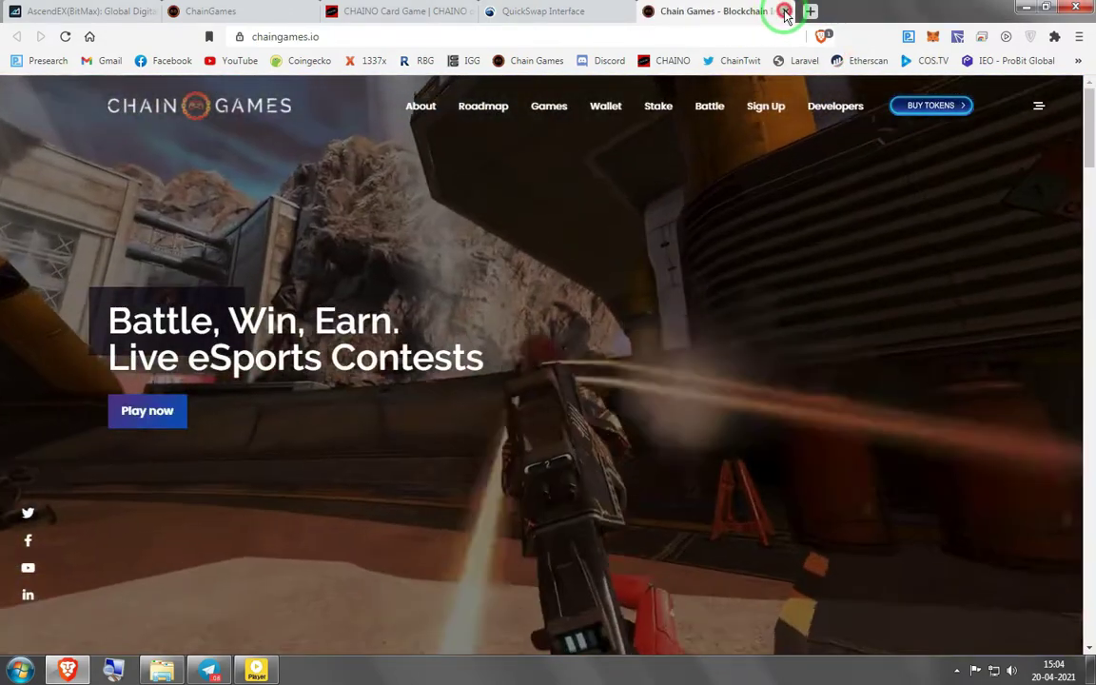
Close the Chain Games homepage and CHAINO tabs, ending on the wallet showing 1222 CHAIN
{"action": "left_click", "coordinate": [786, 11]}
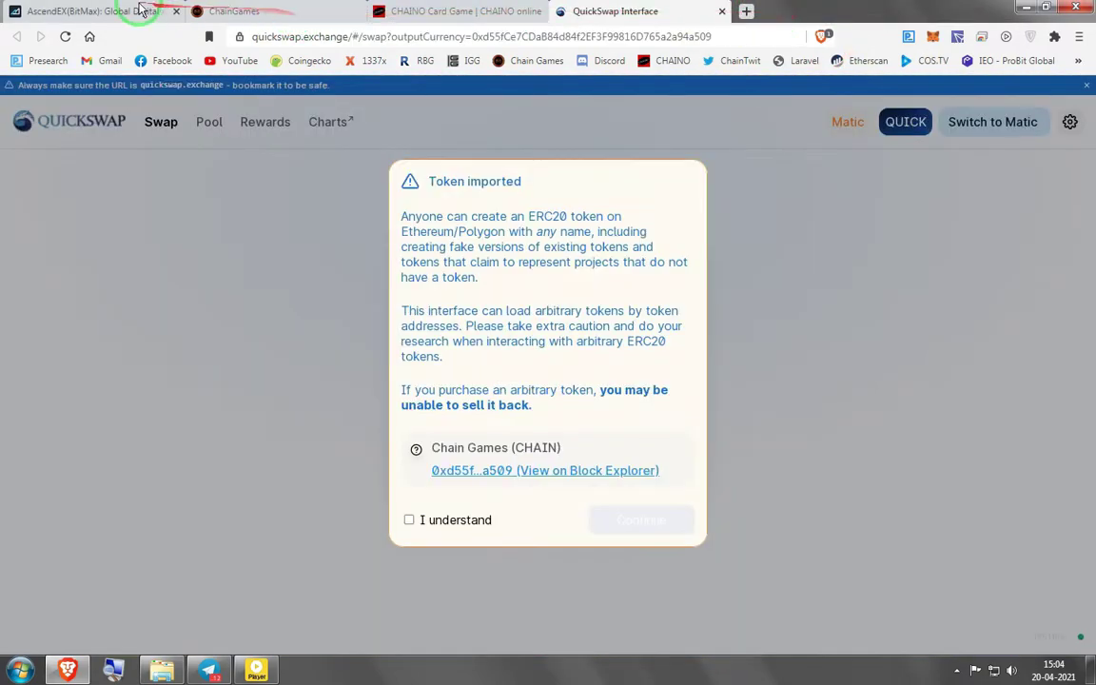
{"action": "left_click", "coordinate": [249, 11]}
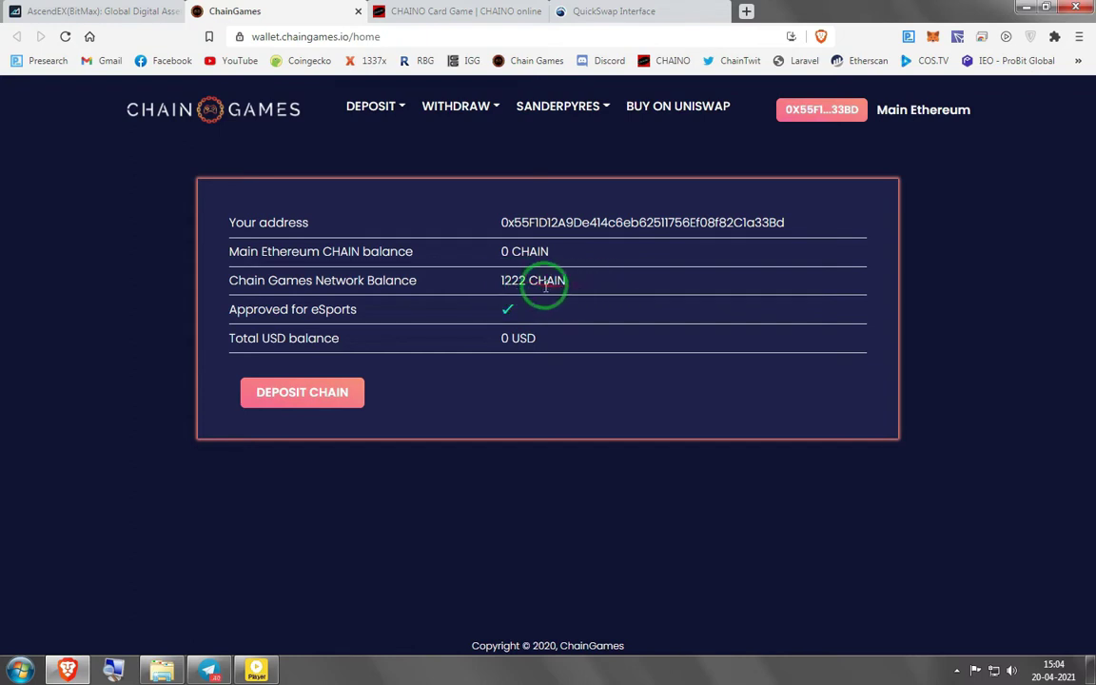
{"action": "left_click", "coordinate": [481, 10]}
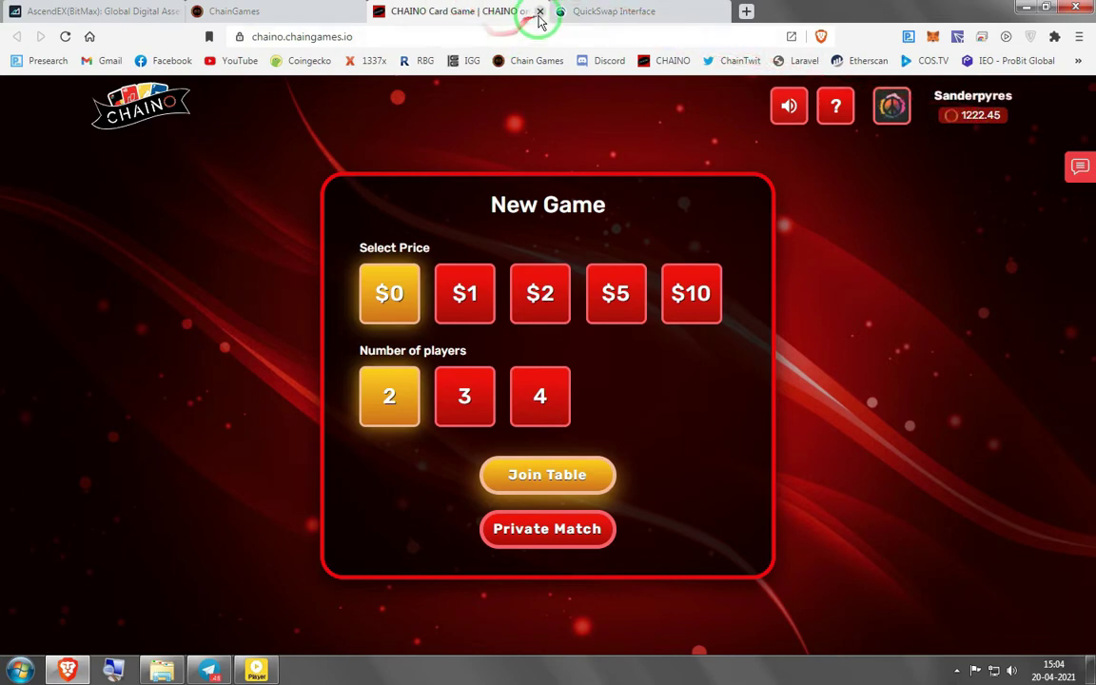
{"action": "left_click", "coordinate": [540, 11]}
{"action": "left_click", "coordinate": [322, 17]}
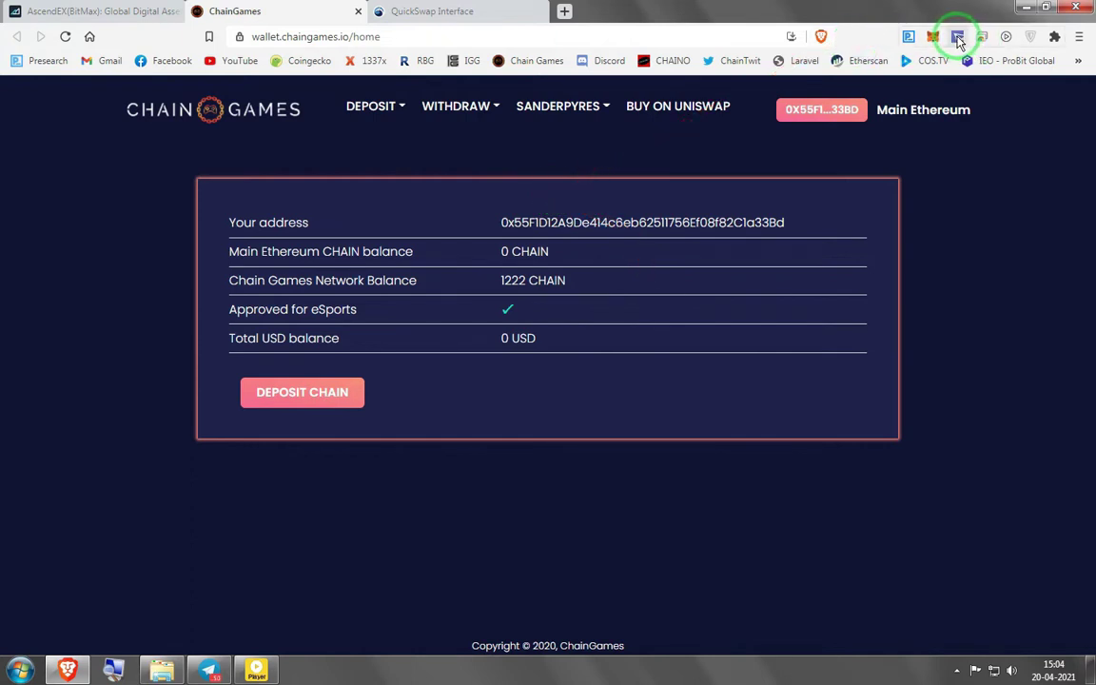
Switch MetaMask to Matic Mainnet briefly, then revert it to Ethereum Mainnet
{"action": "left_click", "coordinate": [934, 37]}
{"action": "left_click", "coordinate": [838, 76]}
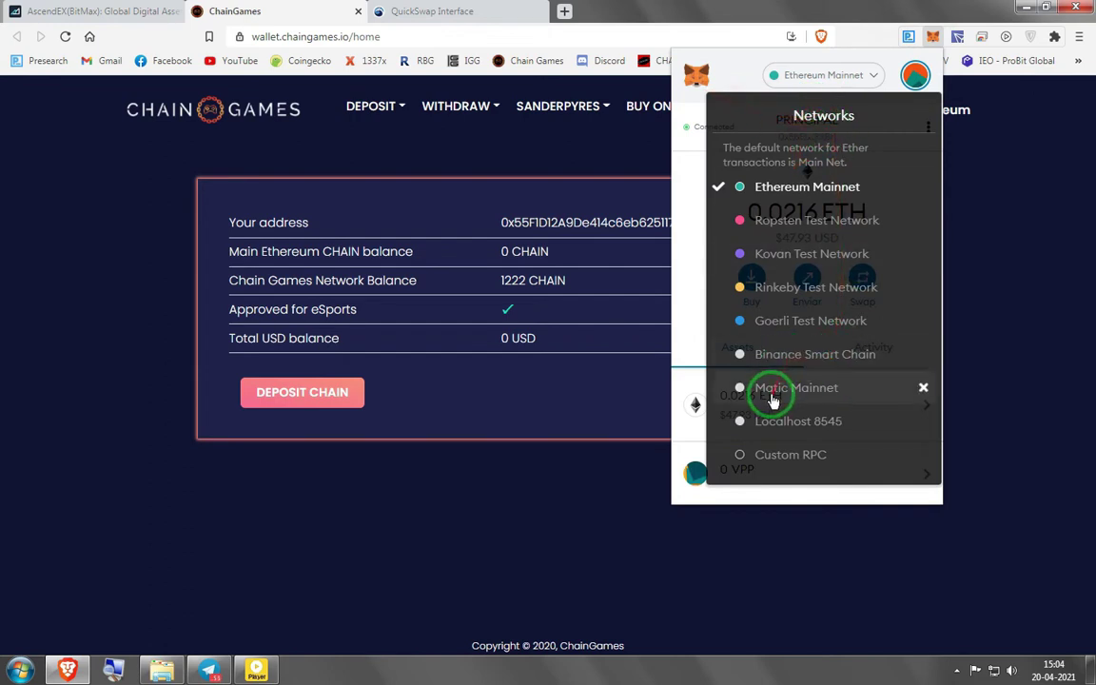
{"action": "left_click", "coordinate": [768, 396]}
{"action": "scroll", "coordinate": [735, 377], "scroll_direction": "down", "scroll_amount": 1}
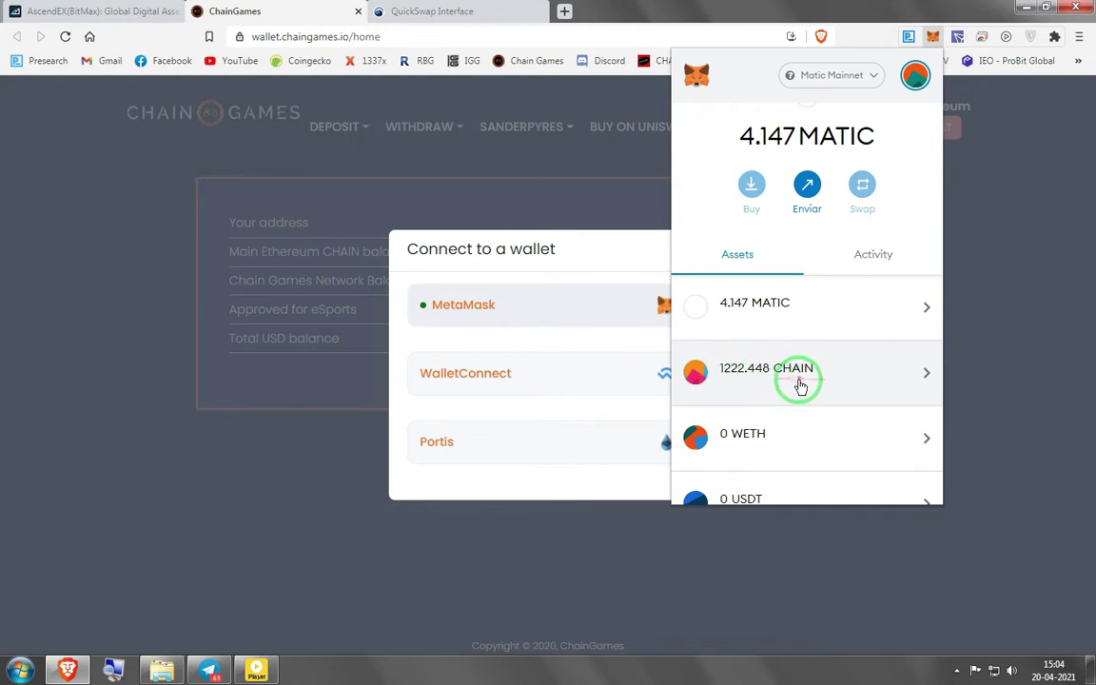
{"action": "left_click", "coordinate": [353, 313]}
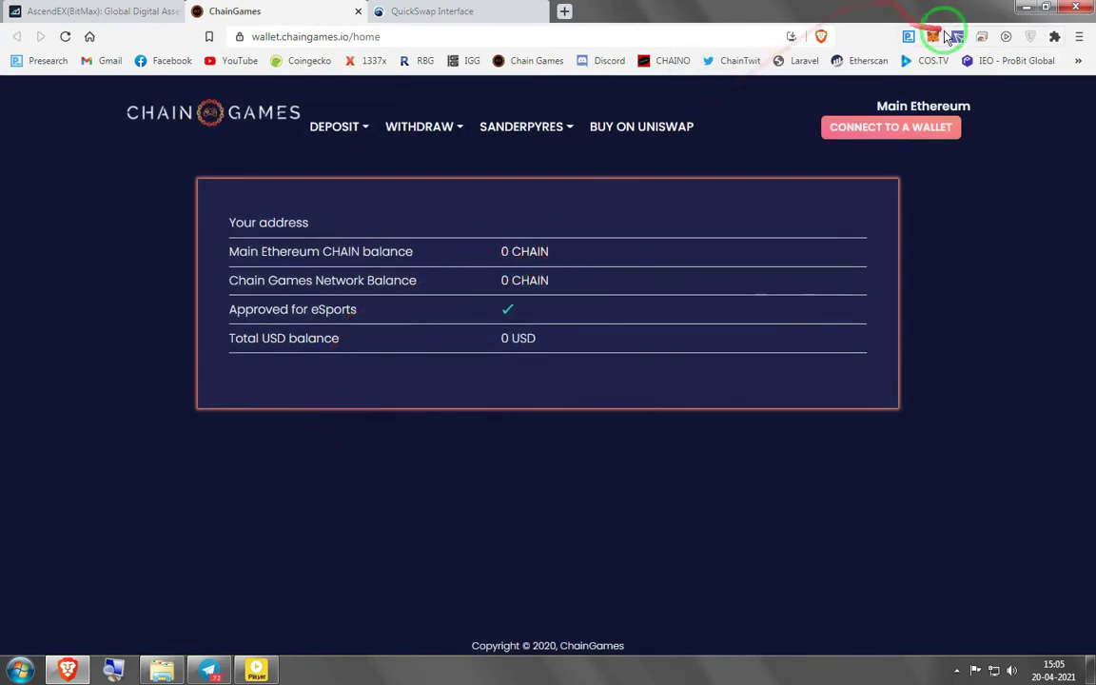
{"action": "left_click", "coordinate": [803, 75]}
{"action": "left_click", "coordinate": [761, 184]}
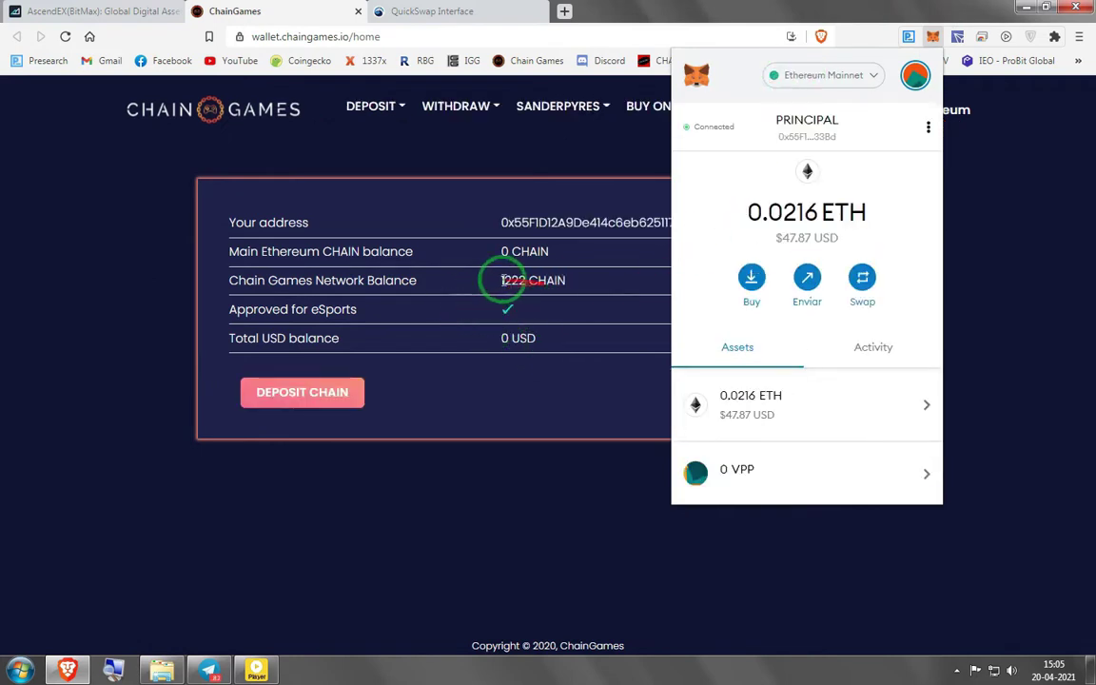
Put MetaMask back on Matic Mainnet and dismiss the connect-to-a-wallet prompt
{"action": "left_click", "coordinate": [839, 74]}
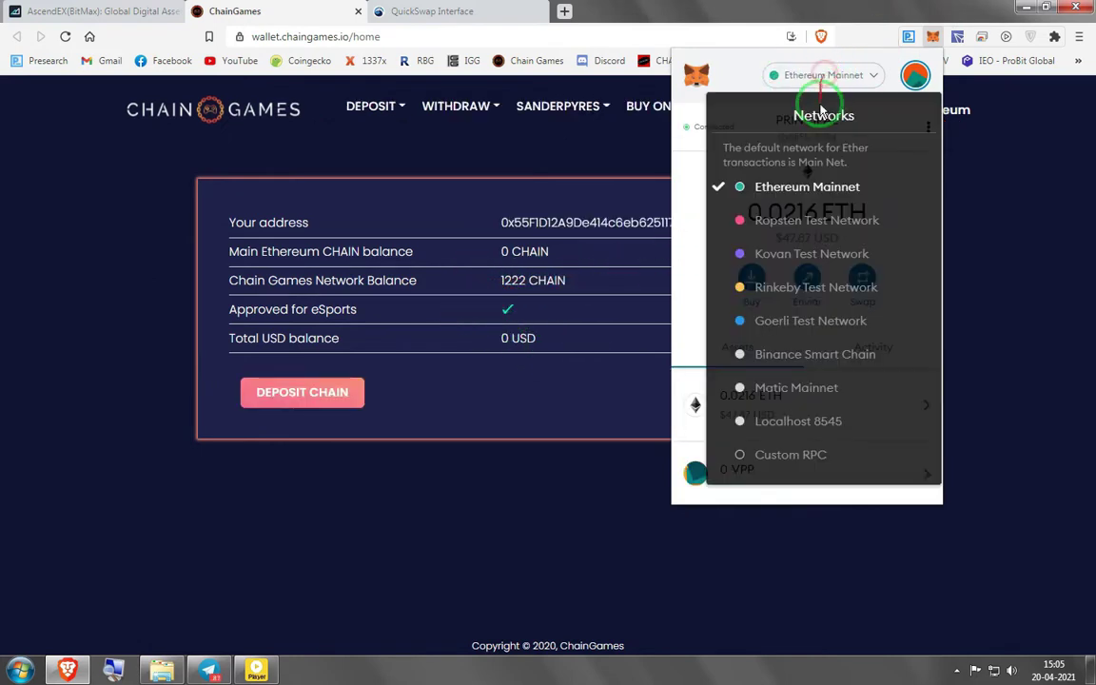
{"action": "left_click", "coordinate": [790, 382]}
{"action": "scroll", "coordinate": [752, 447], "scroll_direction": "down", "scroll_amount": 3}
{"action": "left_click", "coordinate": [391, 213]}
{"action": "left_click", "coordinate": [168, 386]}
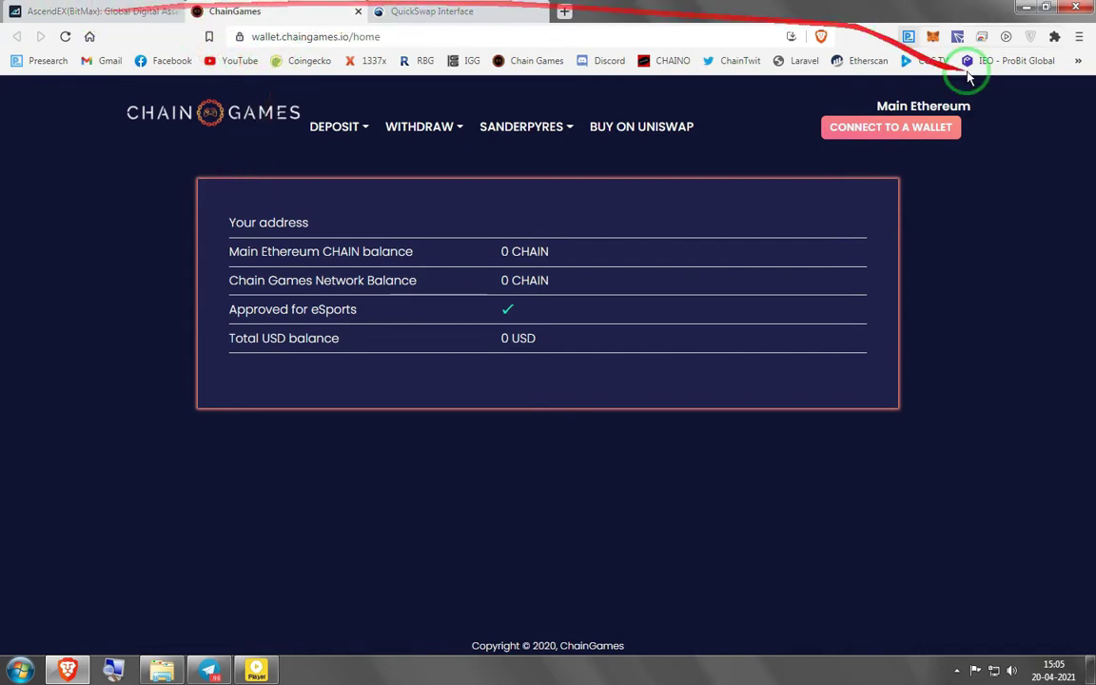
Launch the Matic Web Wallet v2 bridge from the bookmarks overflow
{"action": "left_click", "coordinate": [1078, 60]}
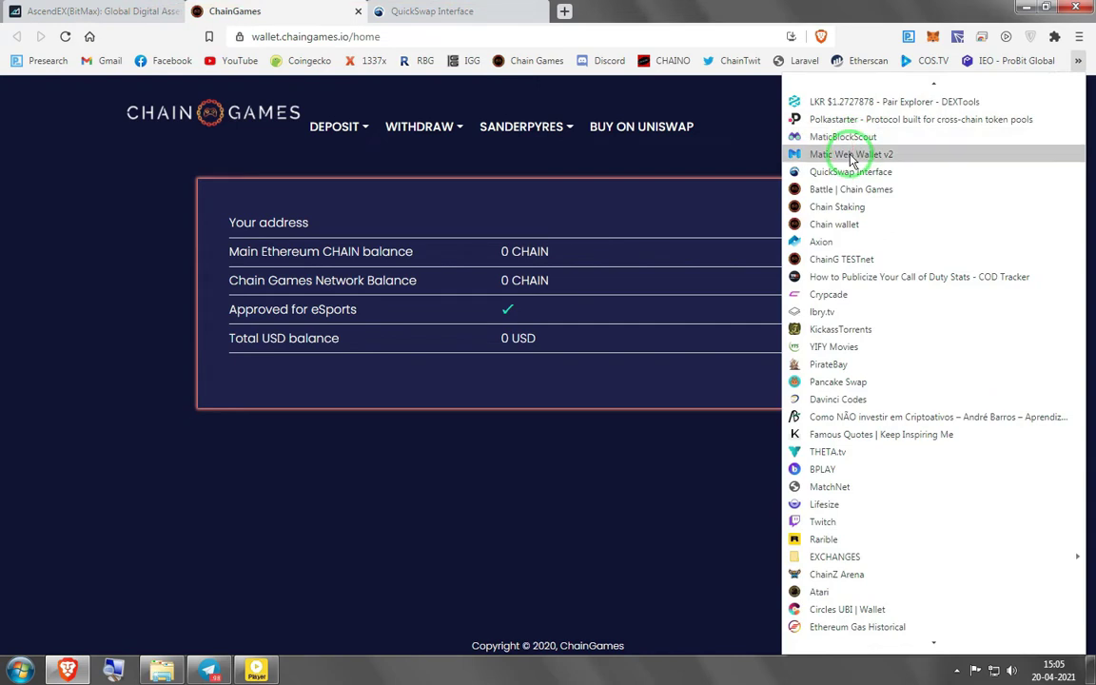
{"action": "left_click", "coordinate": [850, 153]}
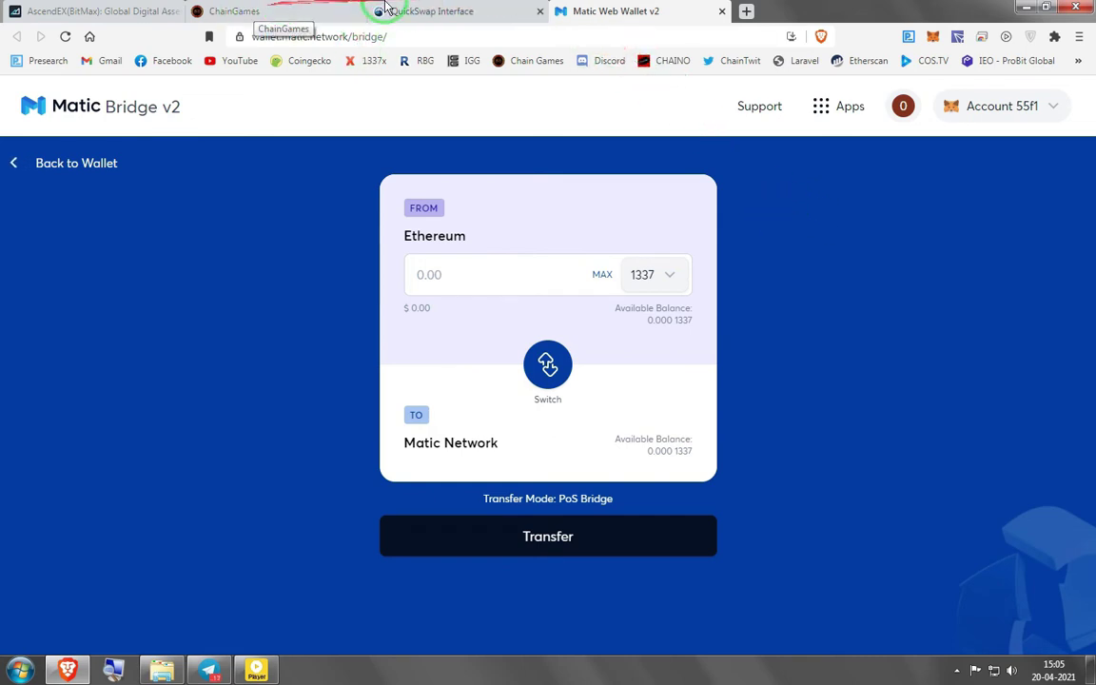
On the QuickSwap page, check the CHAIN balance in MetaMask
{"action": "left_click", "coordinate": [455, 19]}
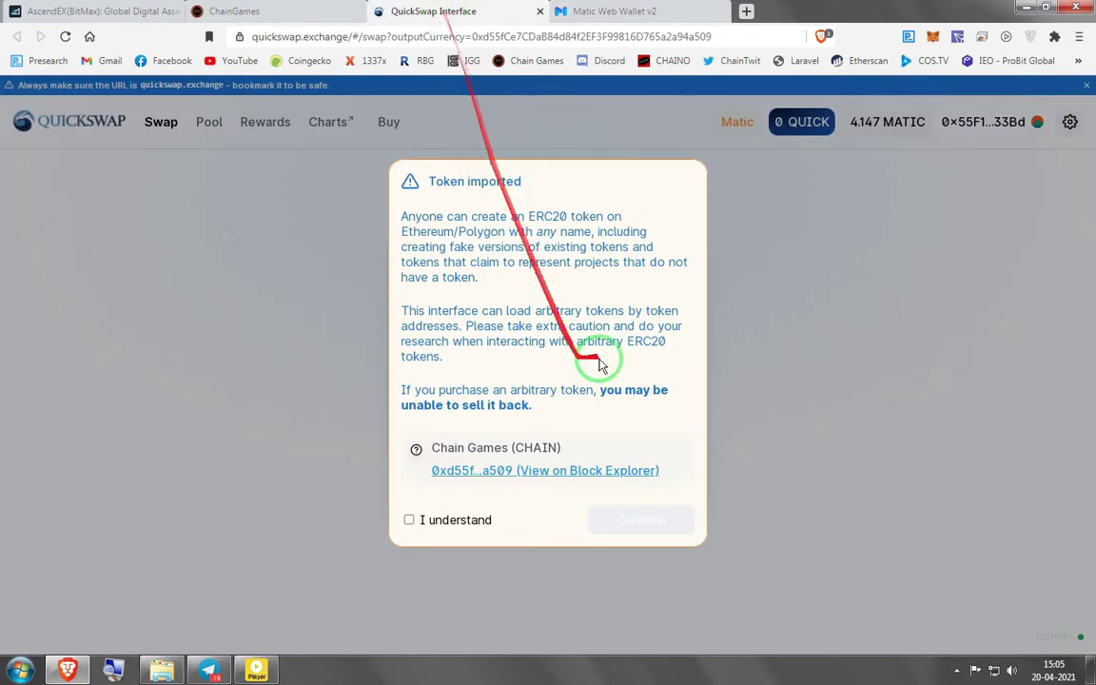
{"action": "left_click", "coordinate": [931, 38]}
{"action": "left_click", "coordinate": [957, 13]}
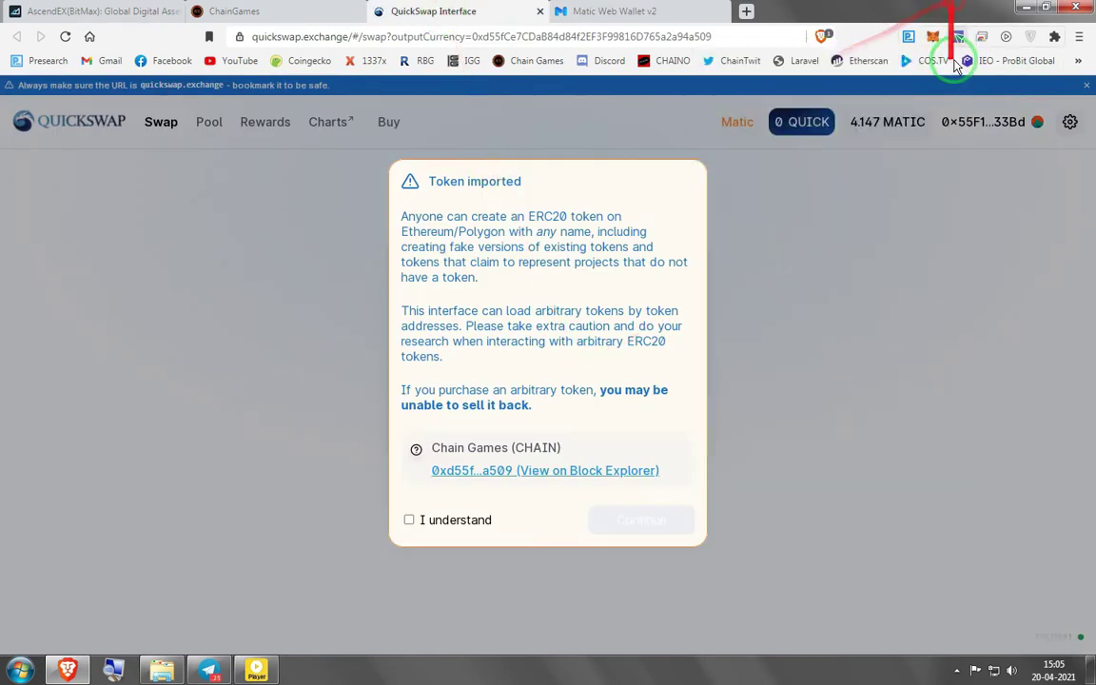
{"action": "left_click", "coordinate": [932, 38]}
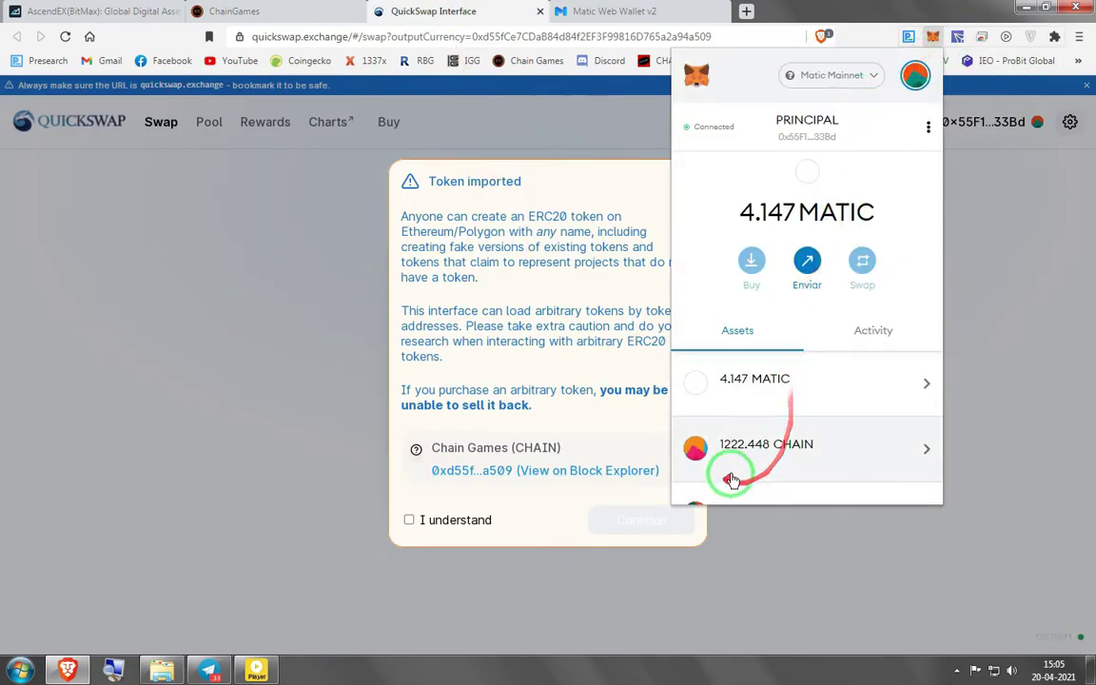
Swap the MAX CHAIN balance to MATIC, approve it in MetaMask, and verify 1031.2 MATIC
{"action": "left_click", "coordinate": [443, 521]}
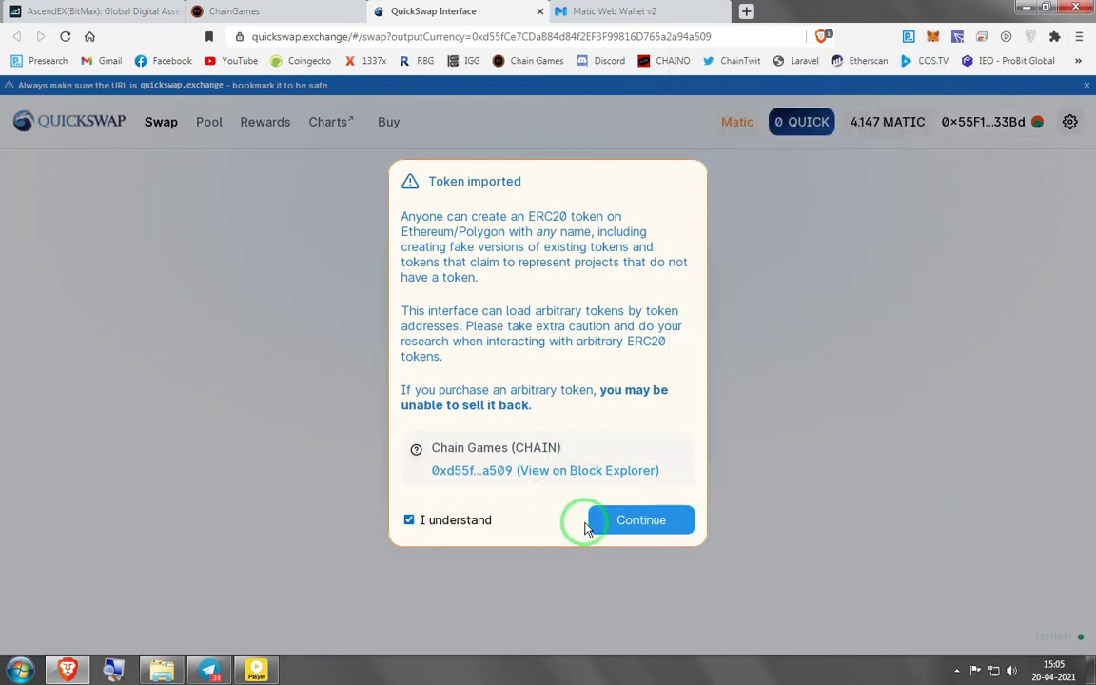
{"action": "left_click", "coordinate": [614, 524]}
{"action": "left_click", "coordinate": [548, 321]}
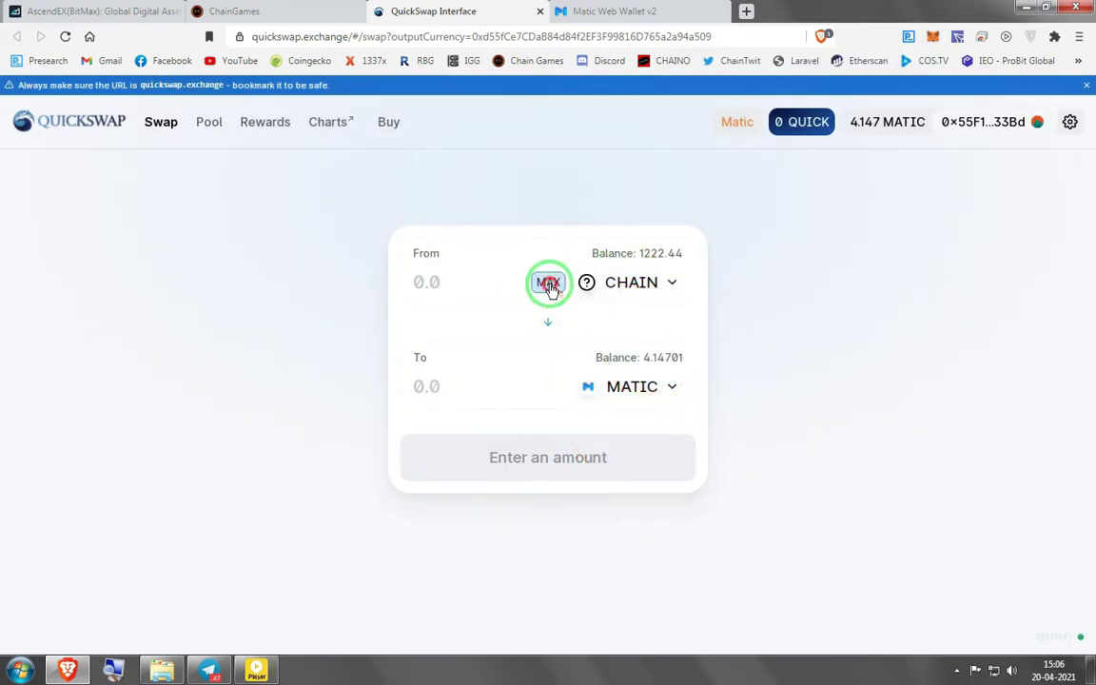
{"action": "left_click", "coordinate": [548, 282]}
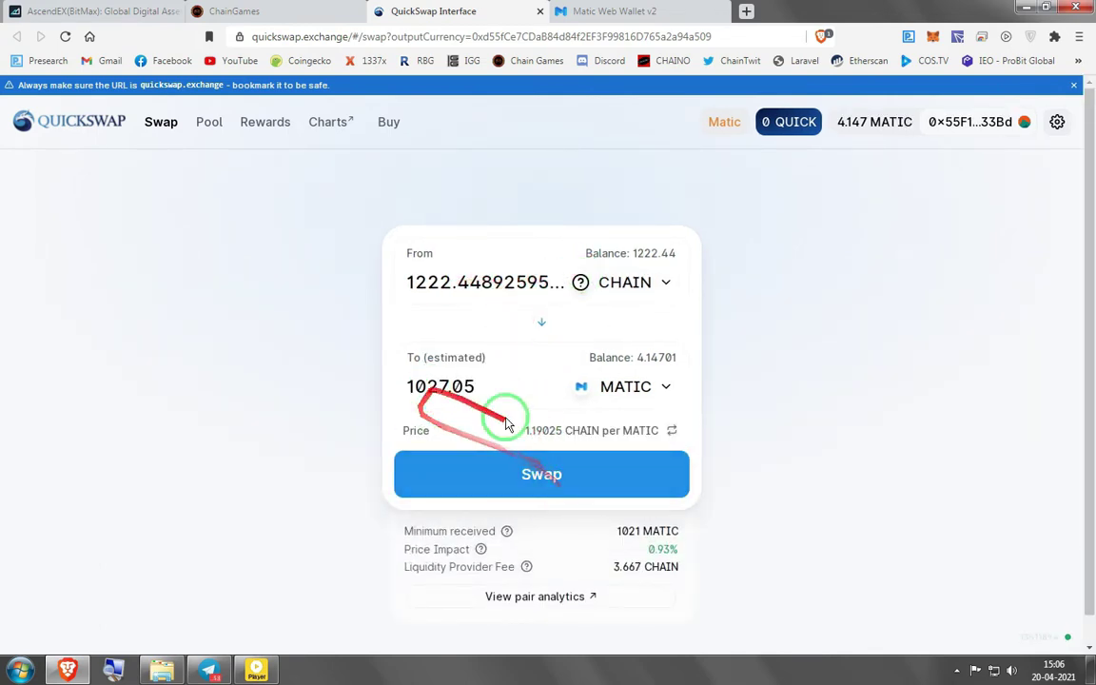
{"action": "left_click", "coordinate": [543, 480]}
{"action": "left_click", "coordinate": [550, 497]}
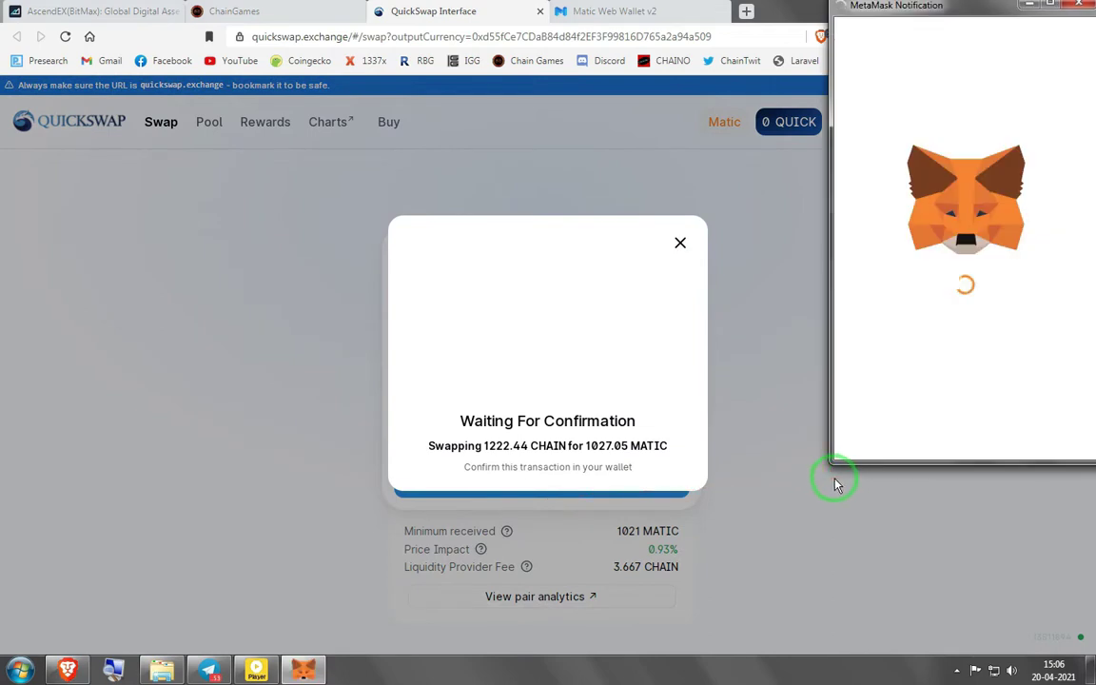
{"action": "left_click", "coordinate": [1014, 432]}
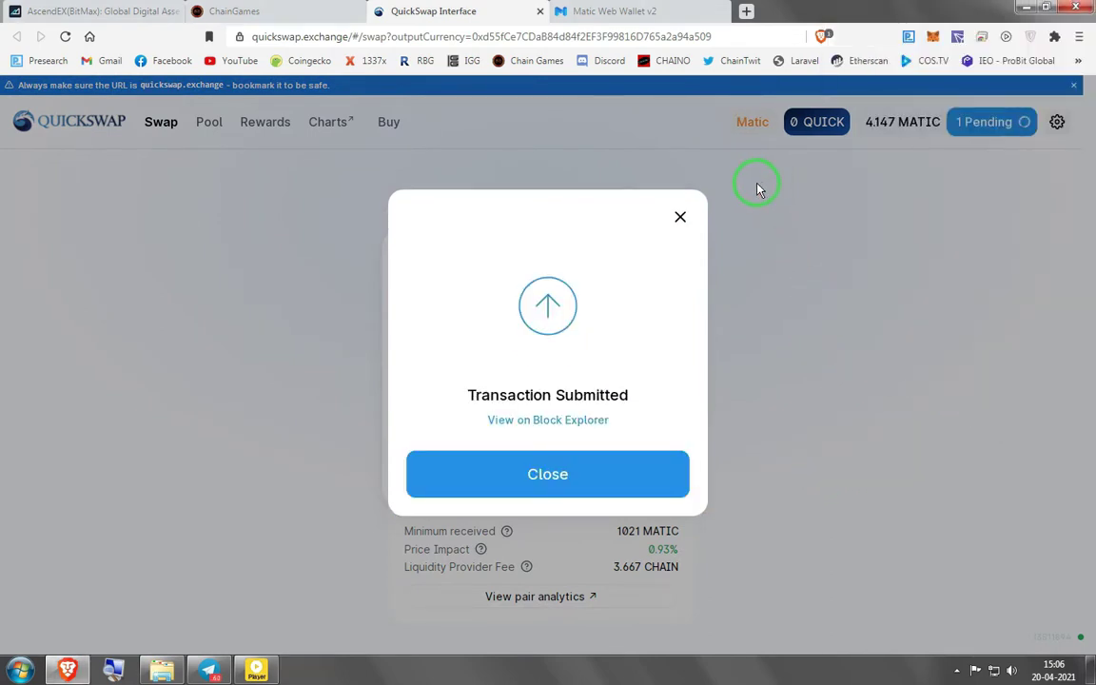
{"action": "left_click", "coordinate": [636, 481]}
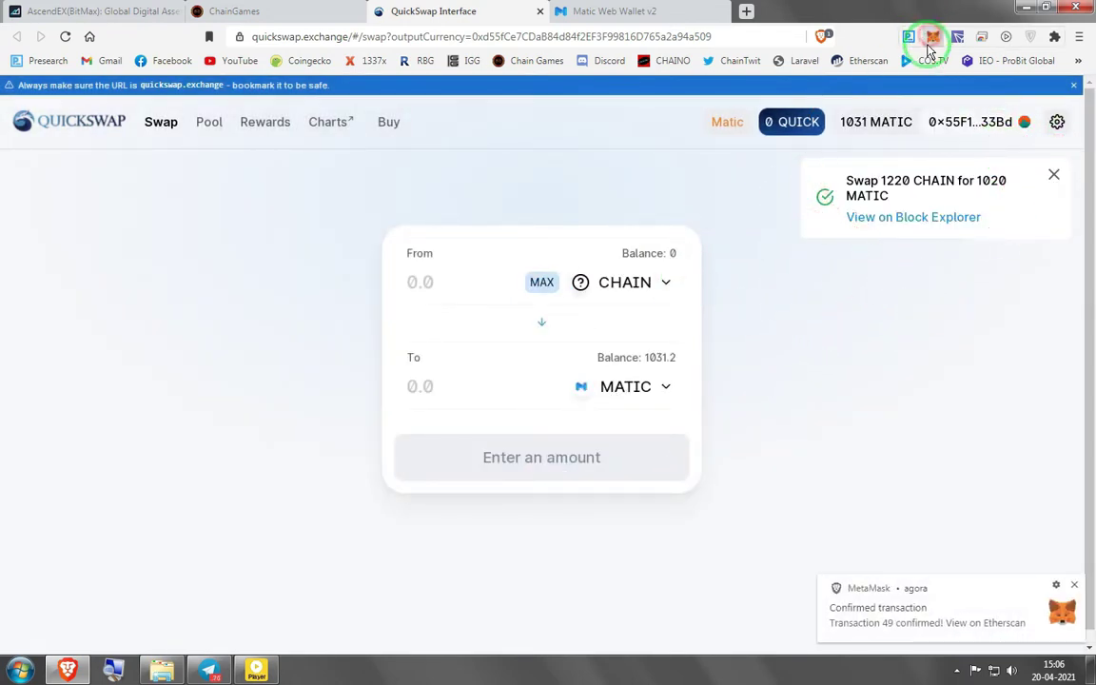
{"action": "left_click", "coordinate": [932, 39]}
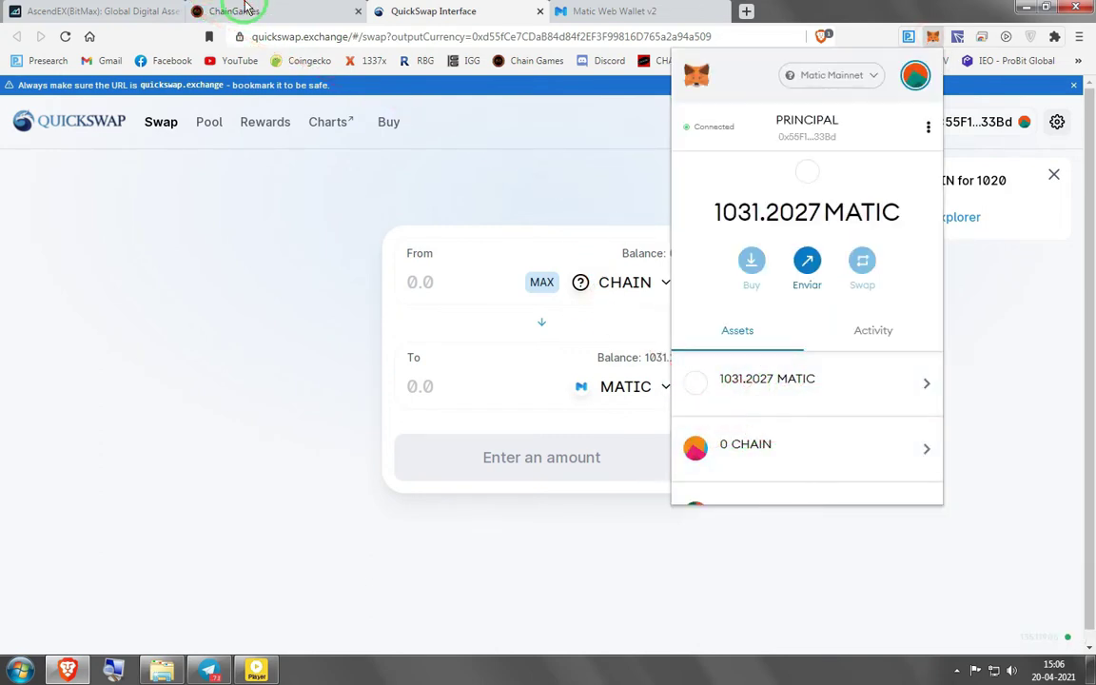
On the Chain Games wallet page, set MetaMask back to Ethereum Mainnet
{"action": "left_click", "coordinate": [234, 11]}
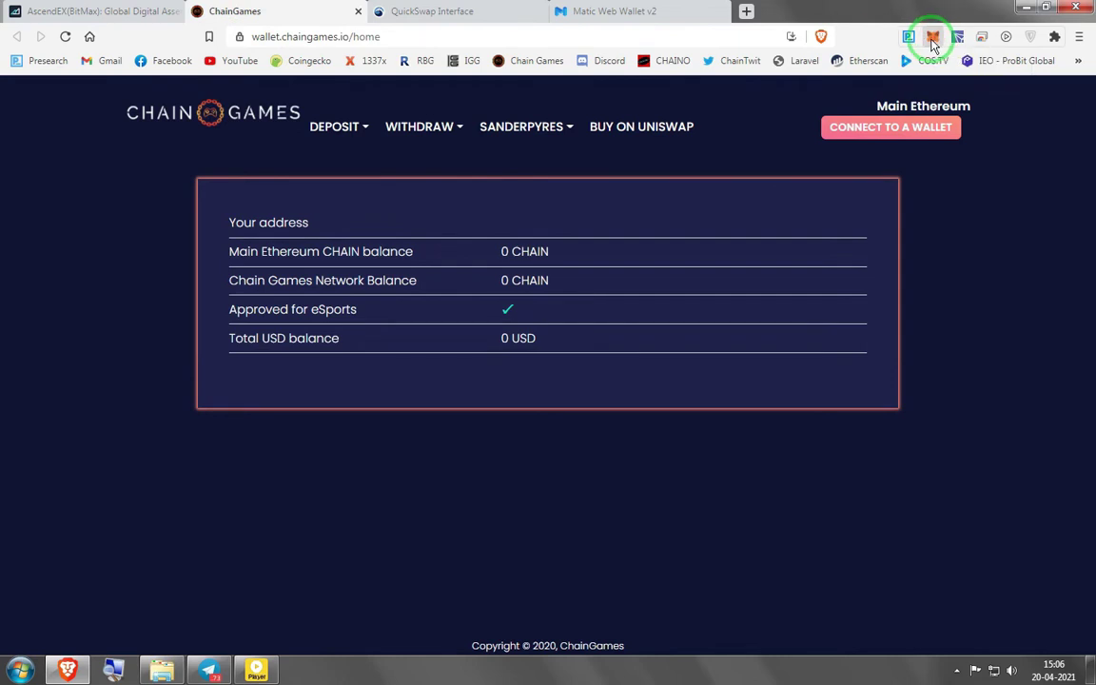
{"action": "left_click", "coordinate": [933, 38]}
{"action": "left_click", "coordinate": [821, 74]}
{"action": "left_click", "coordinate": [810, 187]}
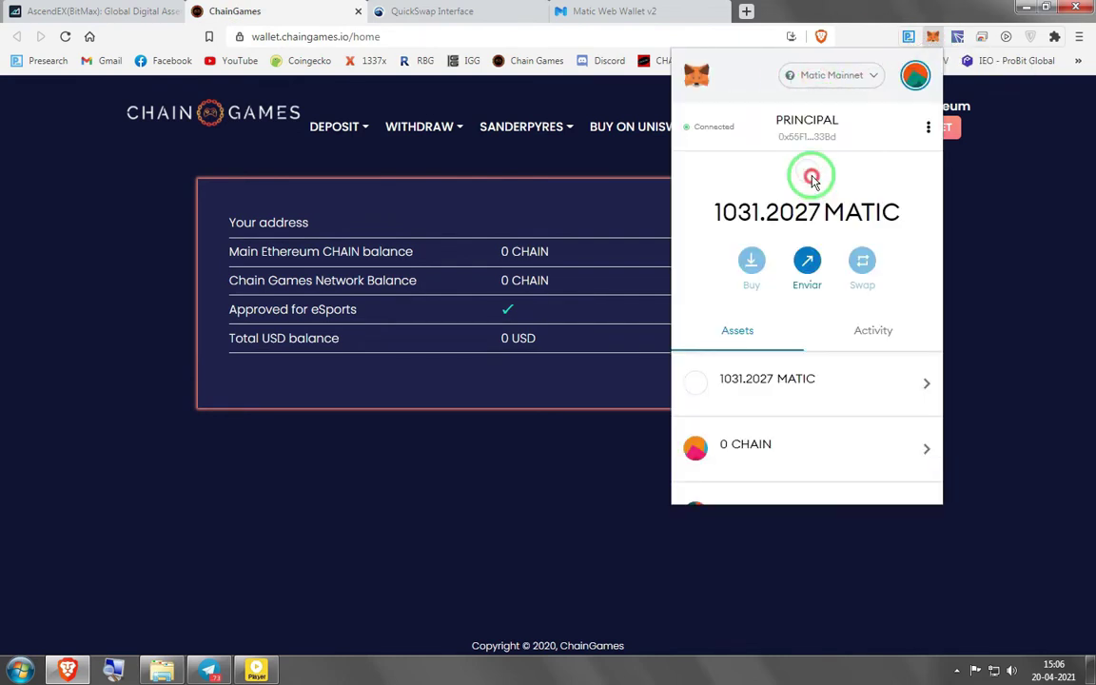
{"action": "left_click", "coordinate": [466, 327]}
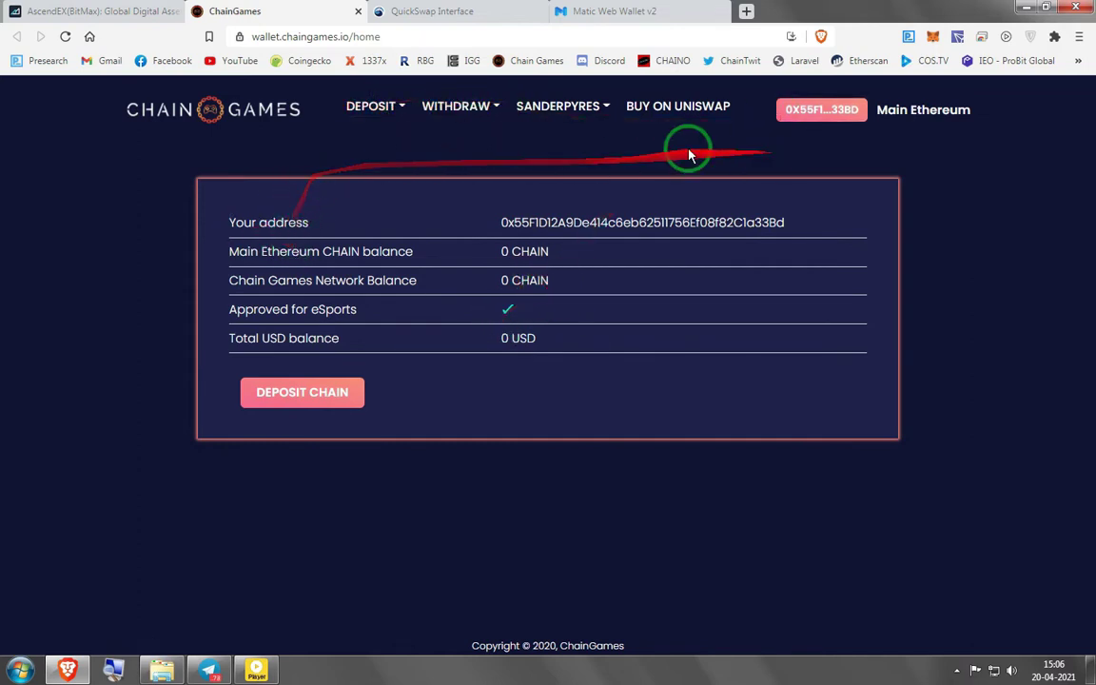
Set MetaMask to Matic Mainnet, then go to the AscendEX exchange tab
{"action": "left_click", "coordinate": [936, 38]}
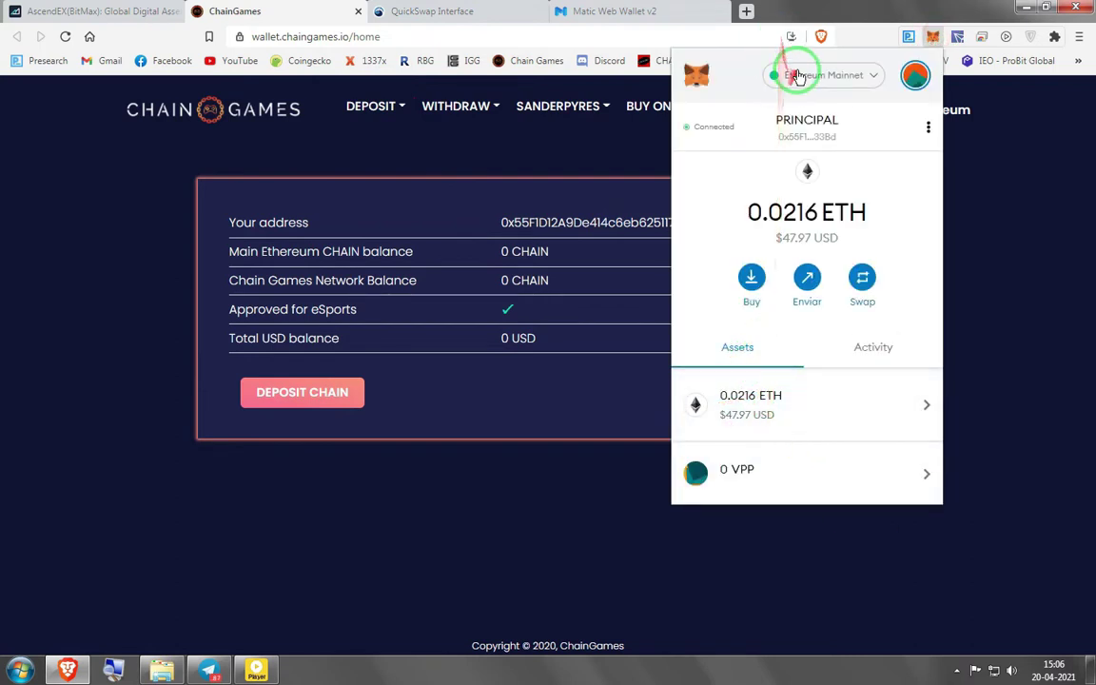
{"action": "left_click", "coordinate": [798, 80]}
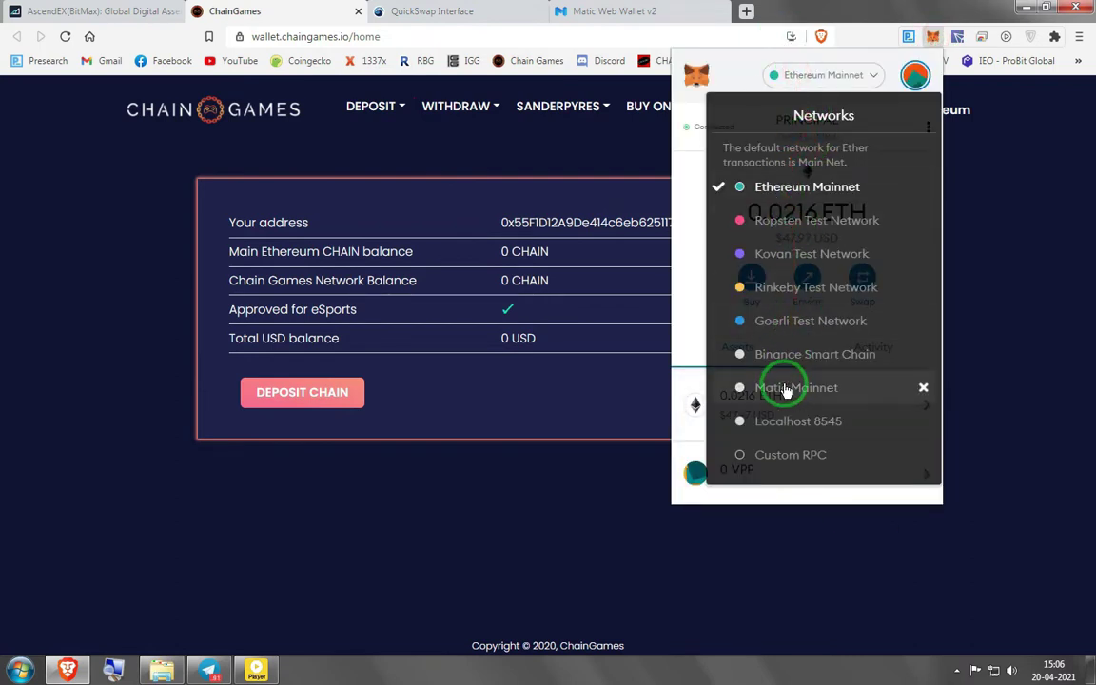
{"action": "left_click", "coordinate": [786, 388]}
{"action": "left_click", "coordinate": [312, 111]}
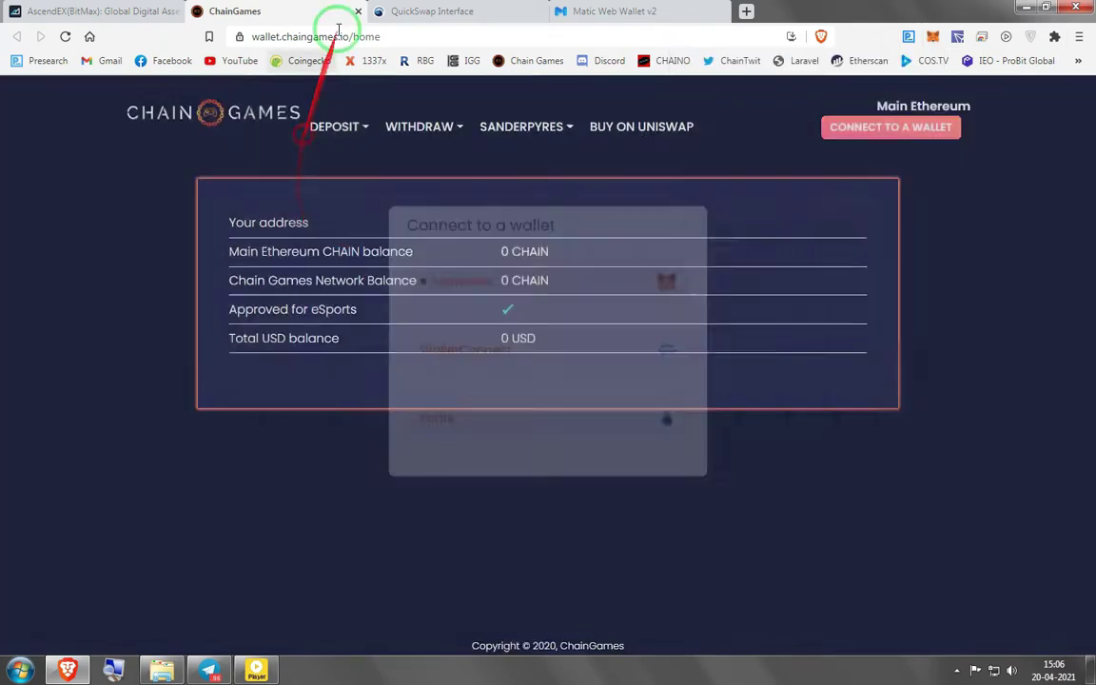
{"action": "left_click", "coordinate": [95, 11]}
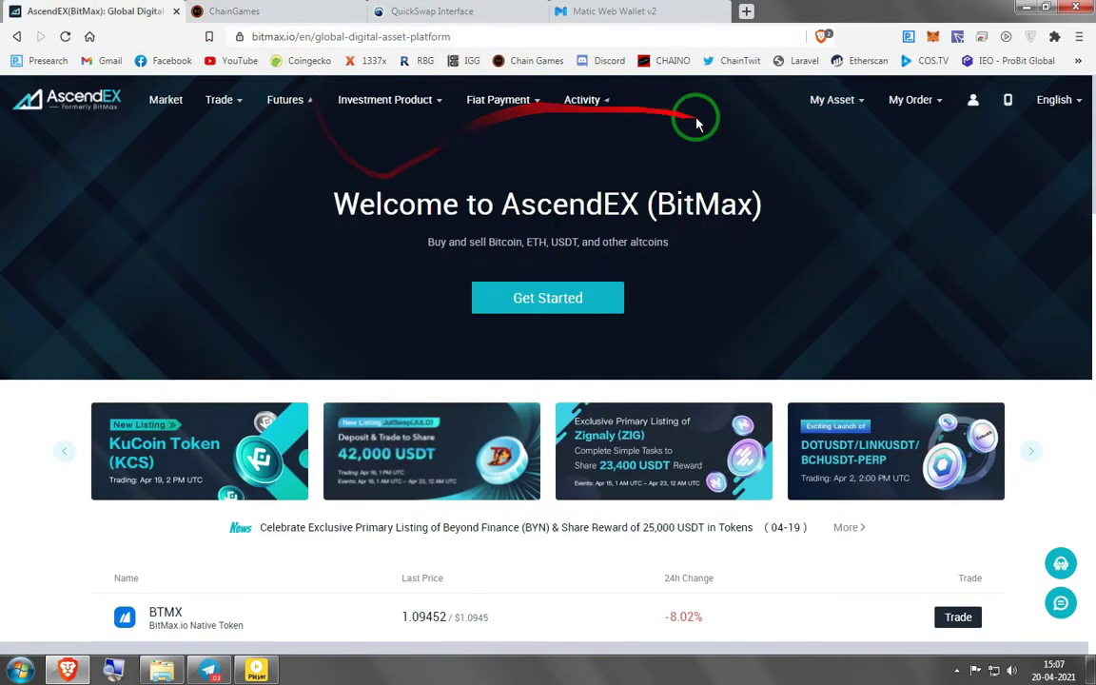
Open My Asset's Margin Account page and search its tokens for 'CR'
{"action": "scroll", "coordinate": [826, 277], "scroll_direction": "down", "scroll_amount": 3}
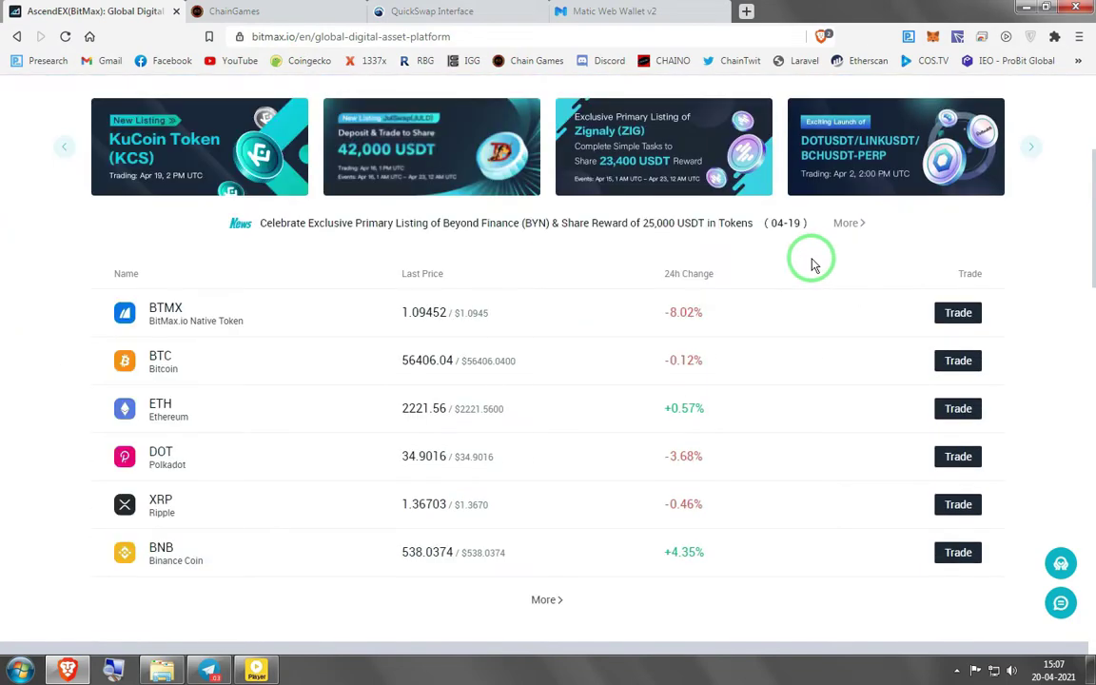
{"action": "scroll", "coordinate": [807, 256], "scroll_direction": "up", "scroll_amount": 3}
{"action": "mouse_move", "coordinate": [820, 110]}
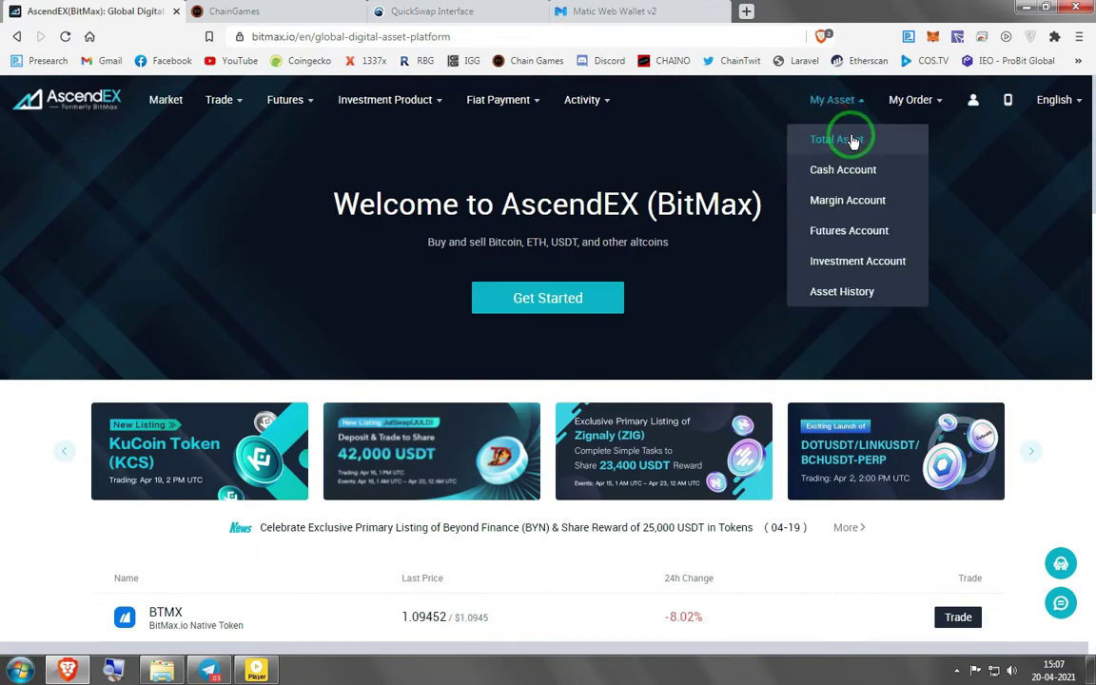
{"action": "left_click", "coordinate": [846, 202]}
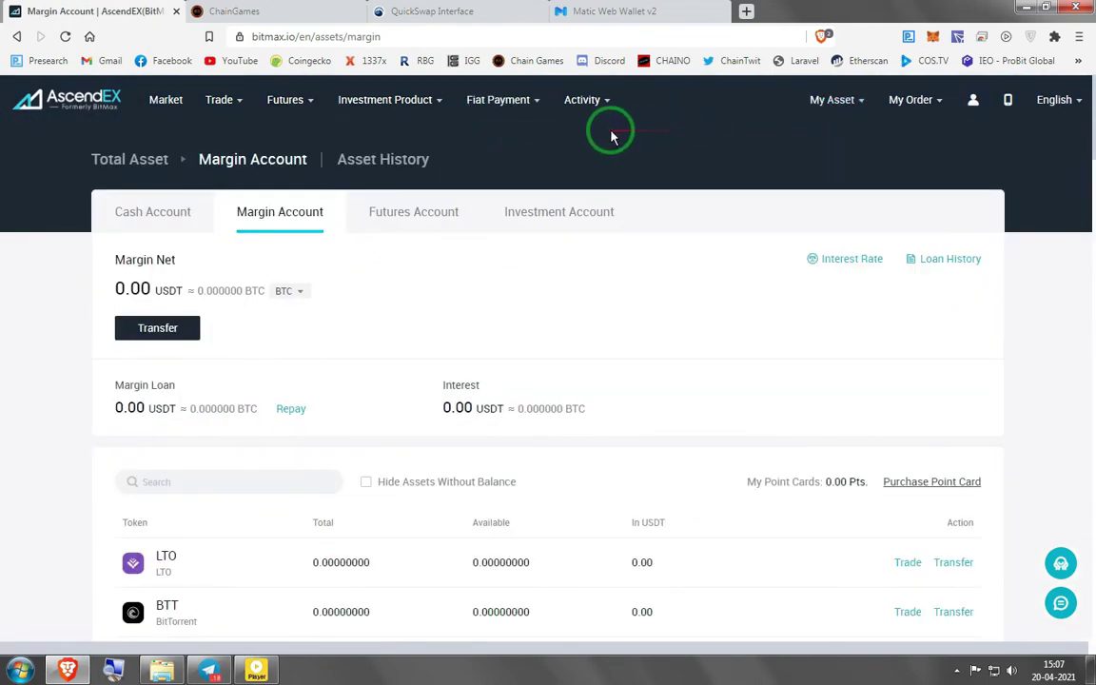
{"action": "scroll", "coordinate": [415, 296], "scroll_direction": "down", "scroll_amount": 2}
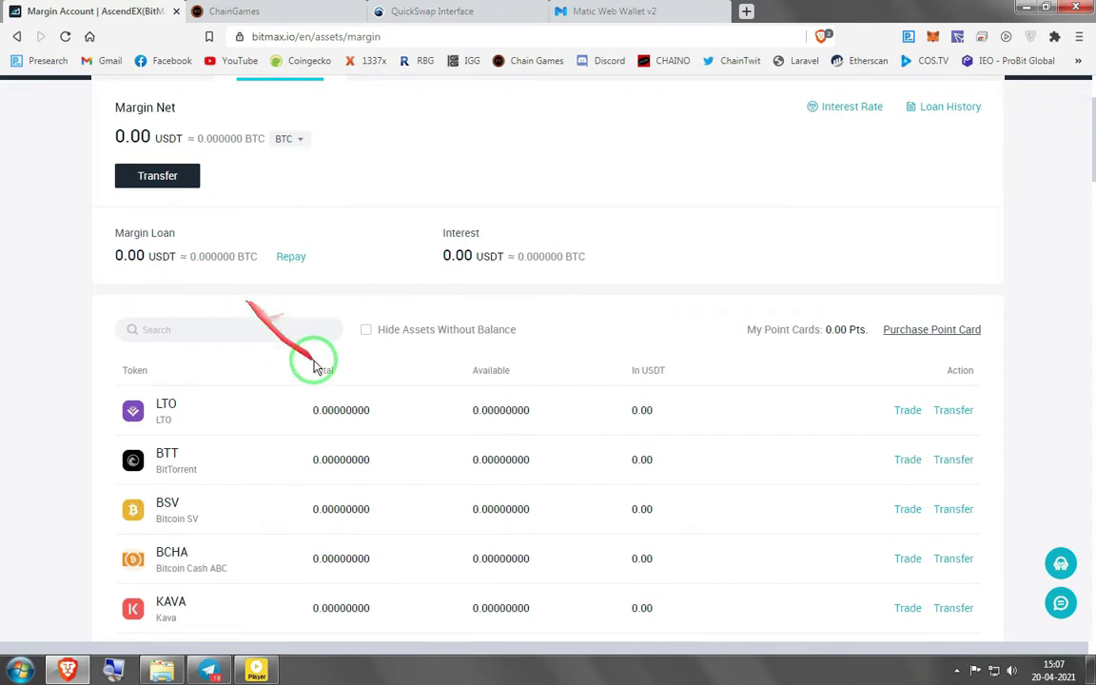
{"action": "scroll", "coordinate": [302, 242], "scroll_direction": "up", "scroll_amount": 1}
{"action": "left_click", "coordinate": [200, 408]}
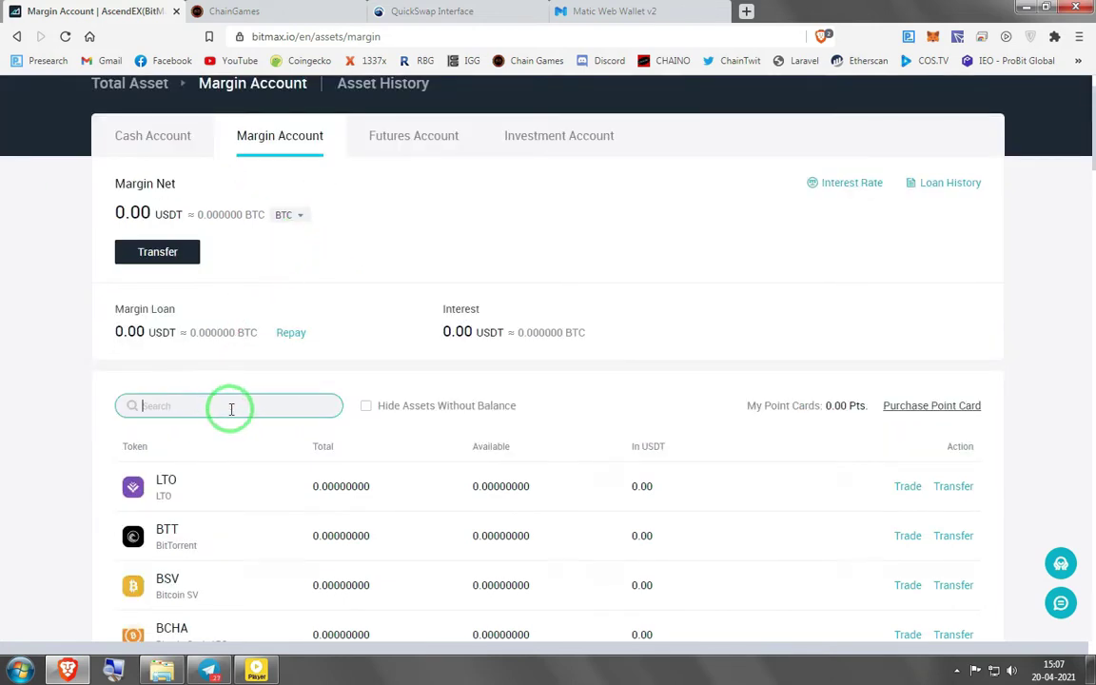
{"action": "type", "text": "CRO"}
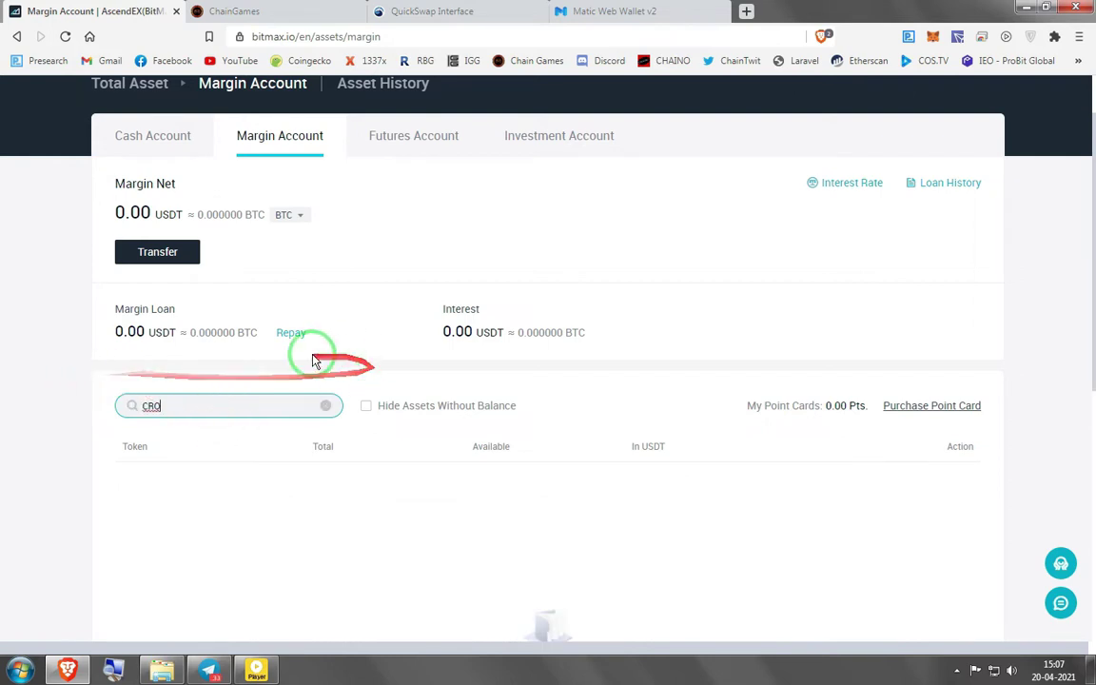
Search the Transfer page's token list for 'cro'
{"action": "left_click", "coordinate": [163, 263]}
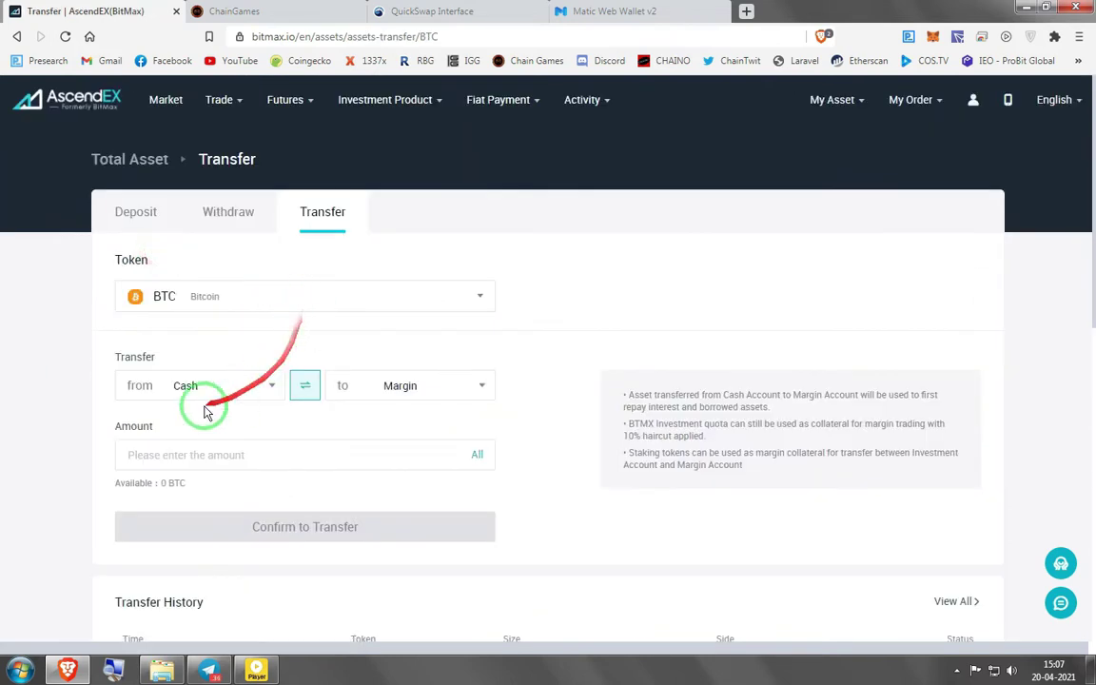
{"action": "left_click", "coordinate": [221, 301]}
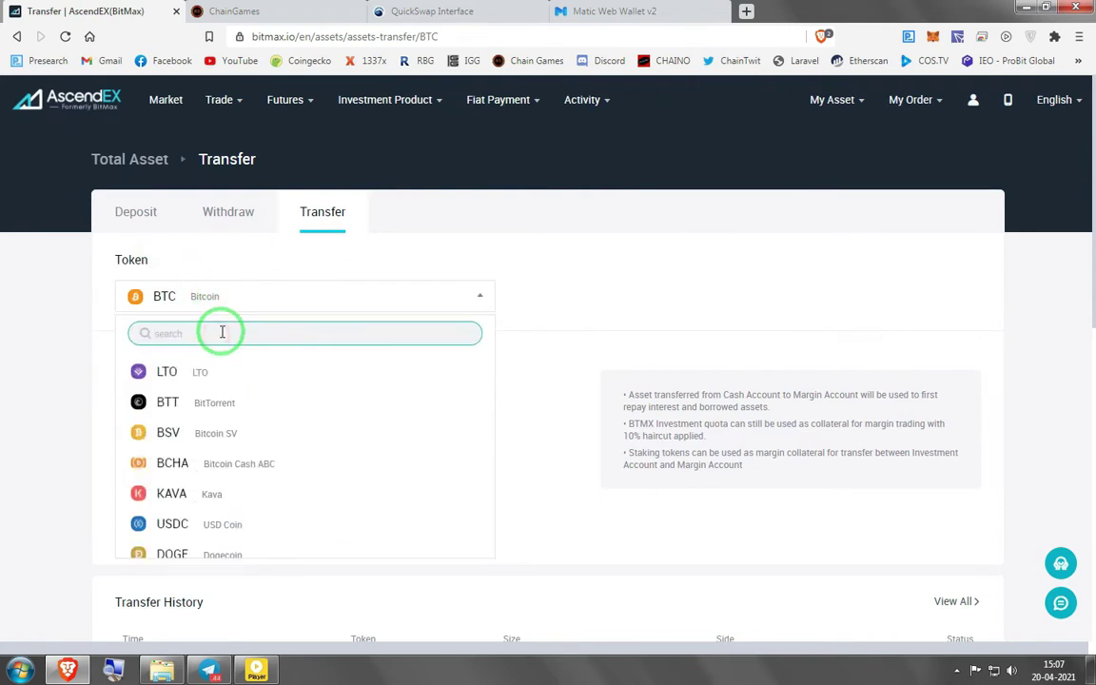
{"action": "type", "text": "cro"}
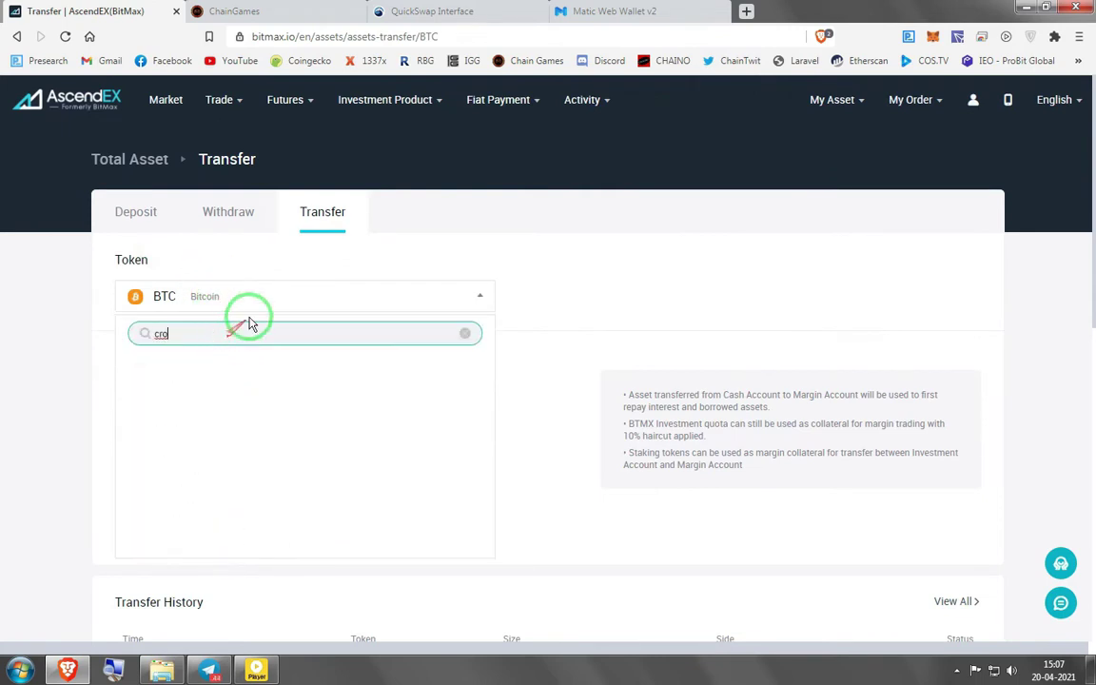
Choose CRO on the Withdraw form, showing its 332.668 CRO fee, and open CoinGecko's portfolio
{"action": "left_click", "coordinate": [230, 212]}
{"action": "left_click", "coordinate": [173, 296]}
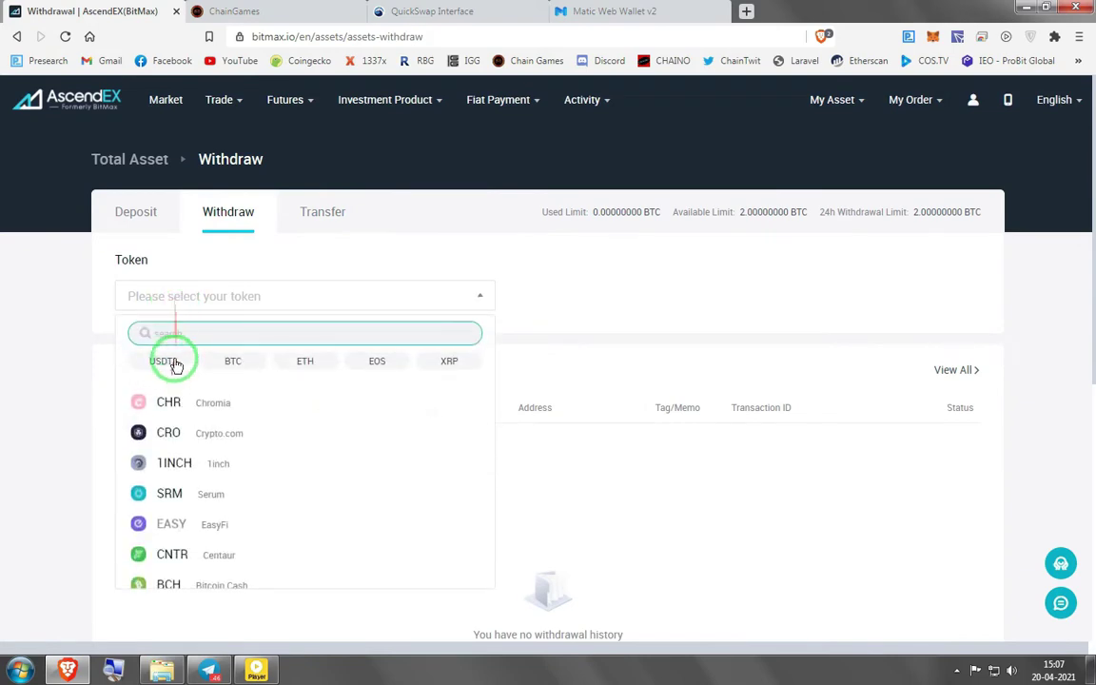
{"action": "left_click", "coordinate": [171, 434]}
{"action": "scroll", "coordinate": [43, 399], "scroll_direction": "down", "scroll_amount": 3}
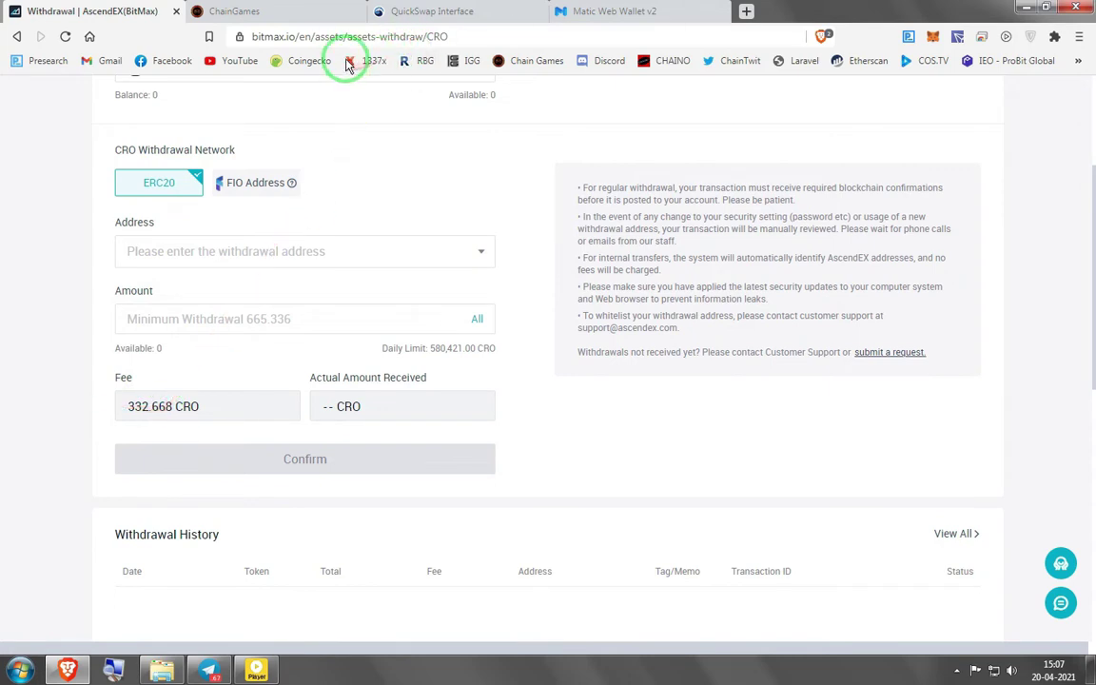
{"action": "left_click", "coordinate": [310, 63], "text": "ctrl"}
{"action": "left_click", "coordinate": [757, 11]}
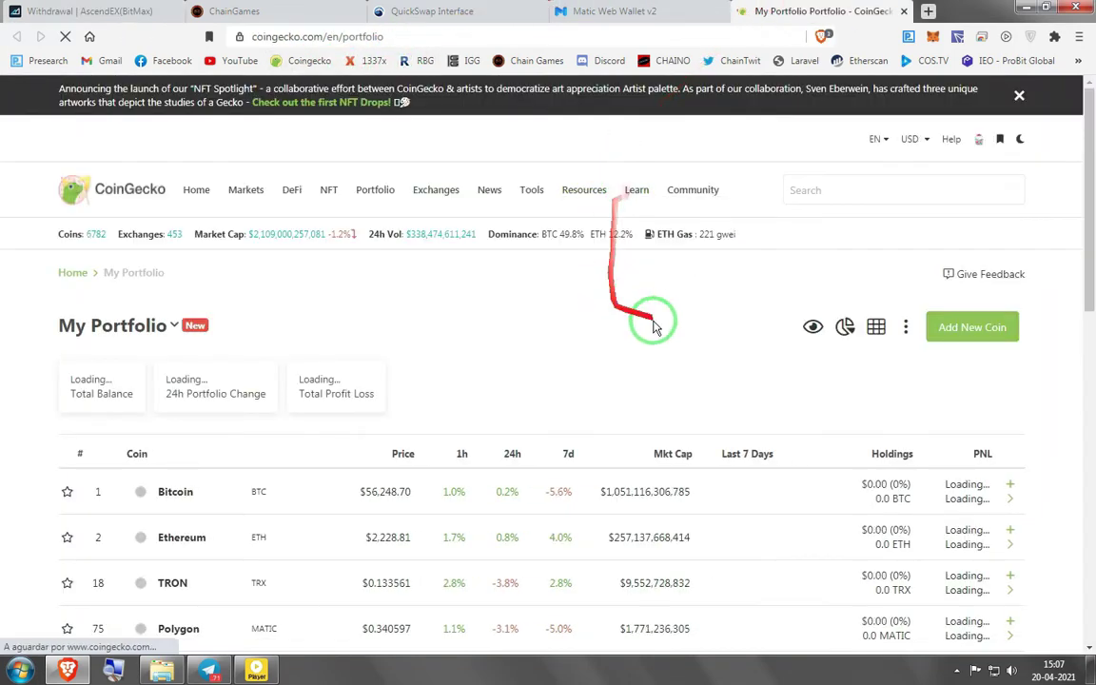
Find Crypto.com Coin on CoinGecko, price 332 CRO (about 68.77 USD), and return to AscendEX
{"action": "left_click", "coordinate": [849, 185]}
{"action": "type", "text": "cro"}
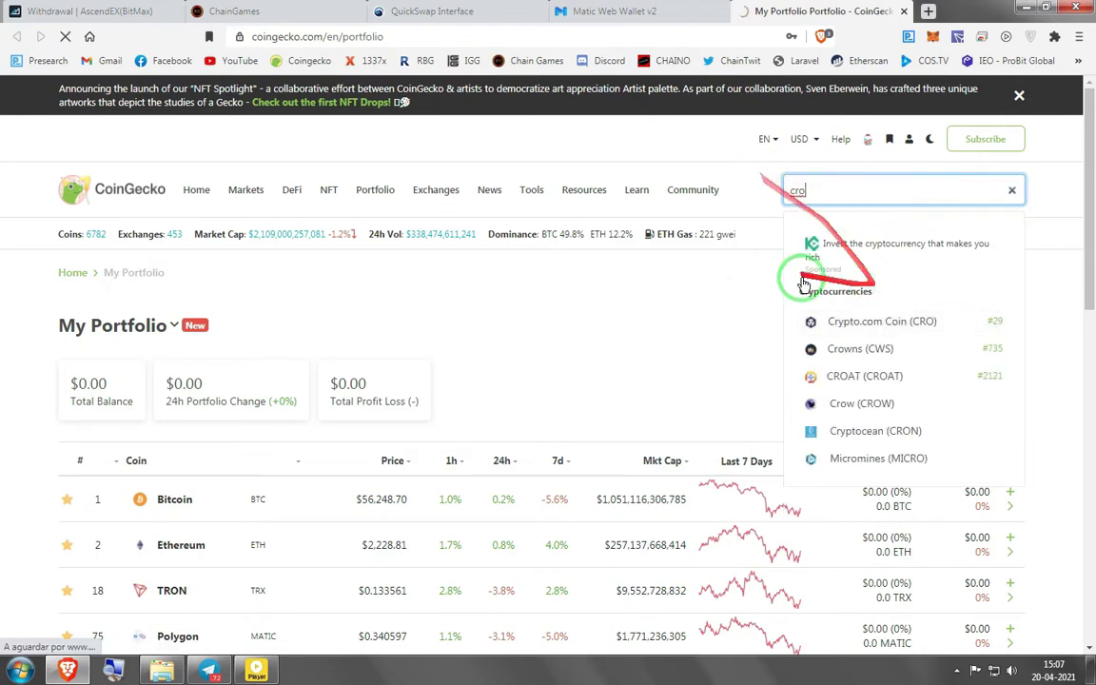
{"action": "left_click", "coordinate": [849, 318]}
{"action": "scroll", "coordinate": [372, 342], "scroll_direction": "down", "scroll_amount": 3}
{"action": "left_click", "coordinate": [400, 356]}
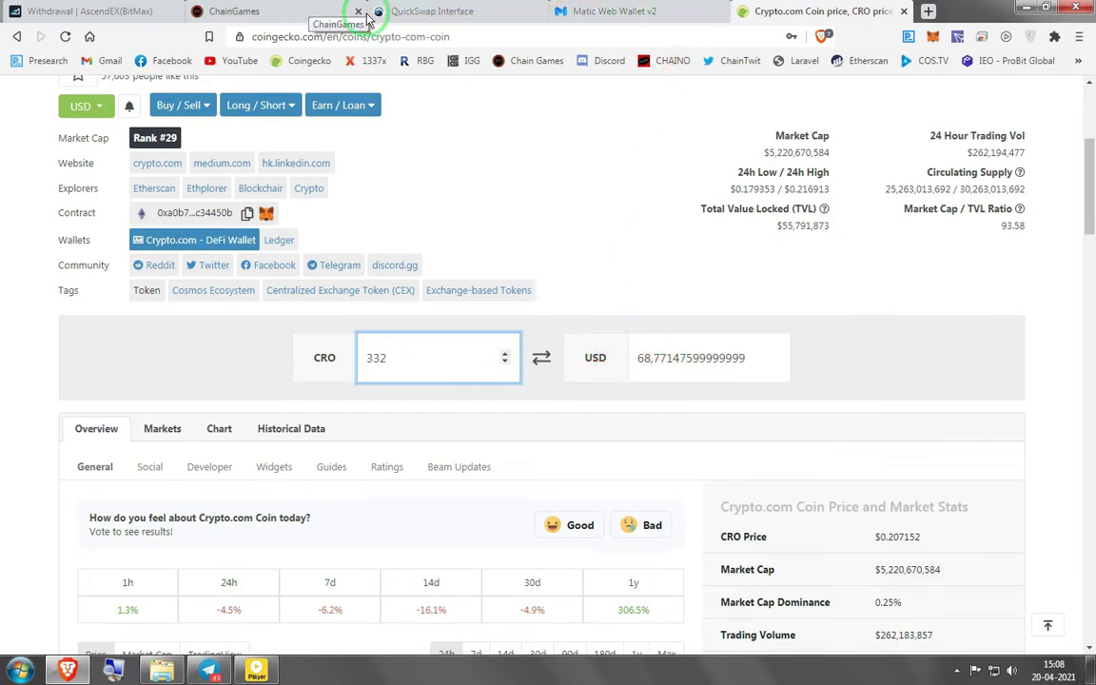
{"action": "left_click", "coordinate": [95, 10]}
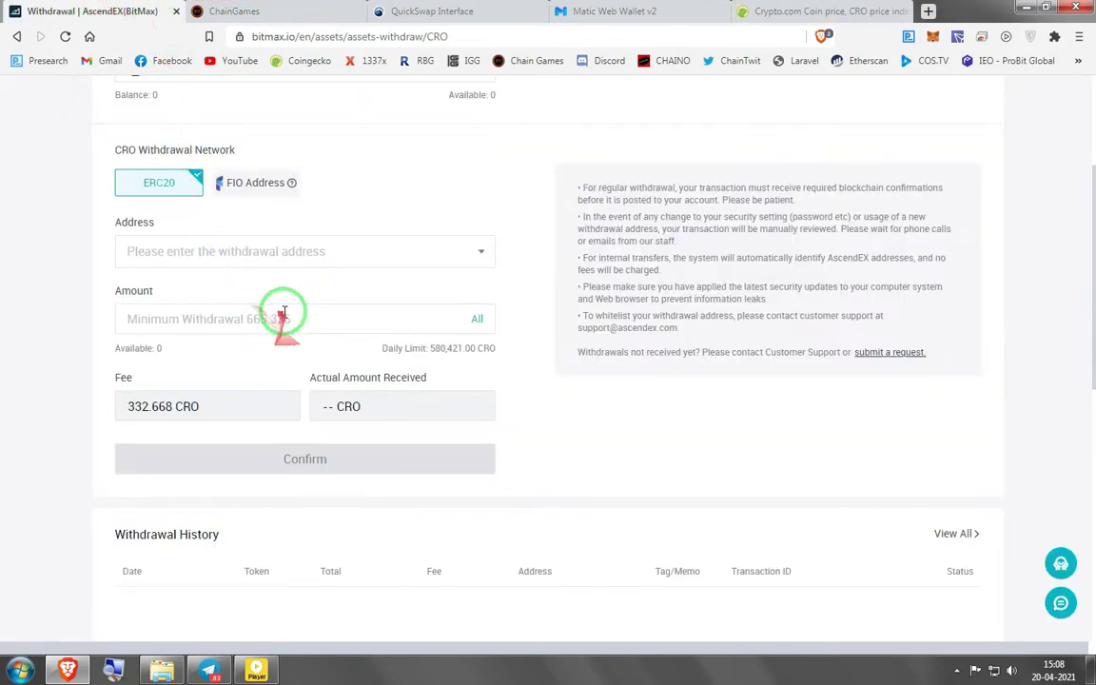
Select BNB on the withdrawal form, showing BEP20 with a 0.005 BNB fee
{"action": "scroll", "coordinate": [307, 376], "scroll_direction": "up", "scroll_amount": 3}
{"action": "left_click", "coordinate": [215, 296]}
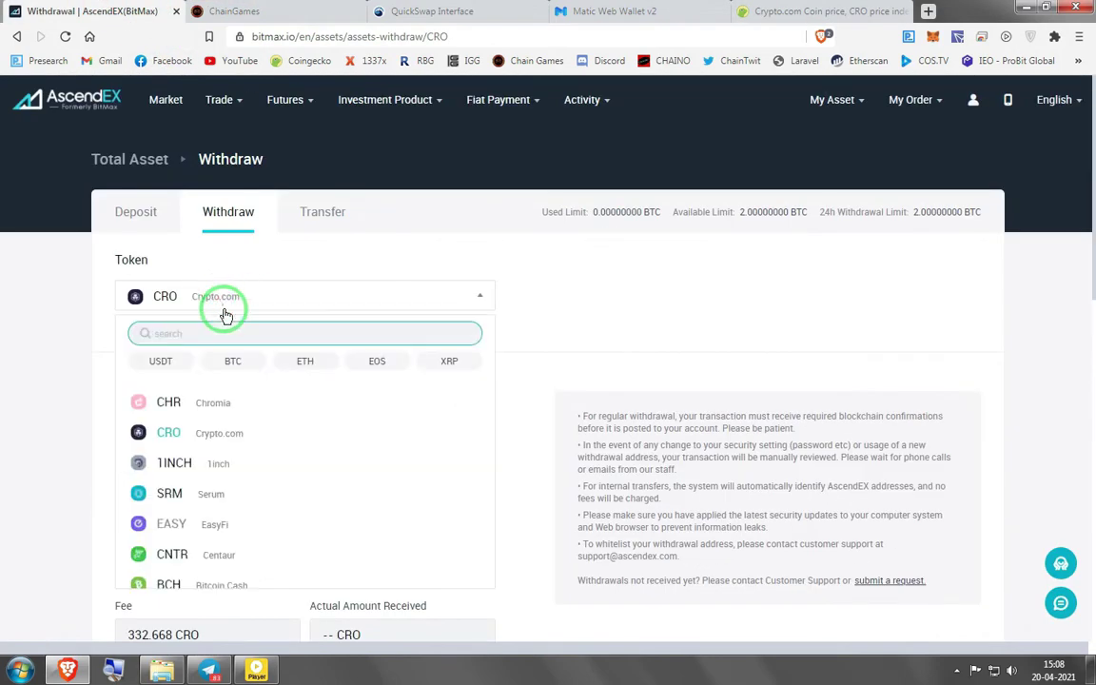
{"action": "type", "text": "bnb"}
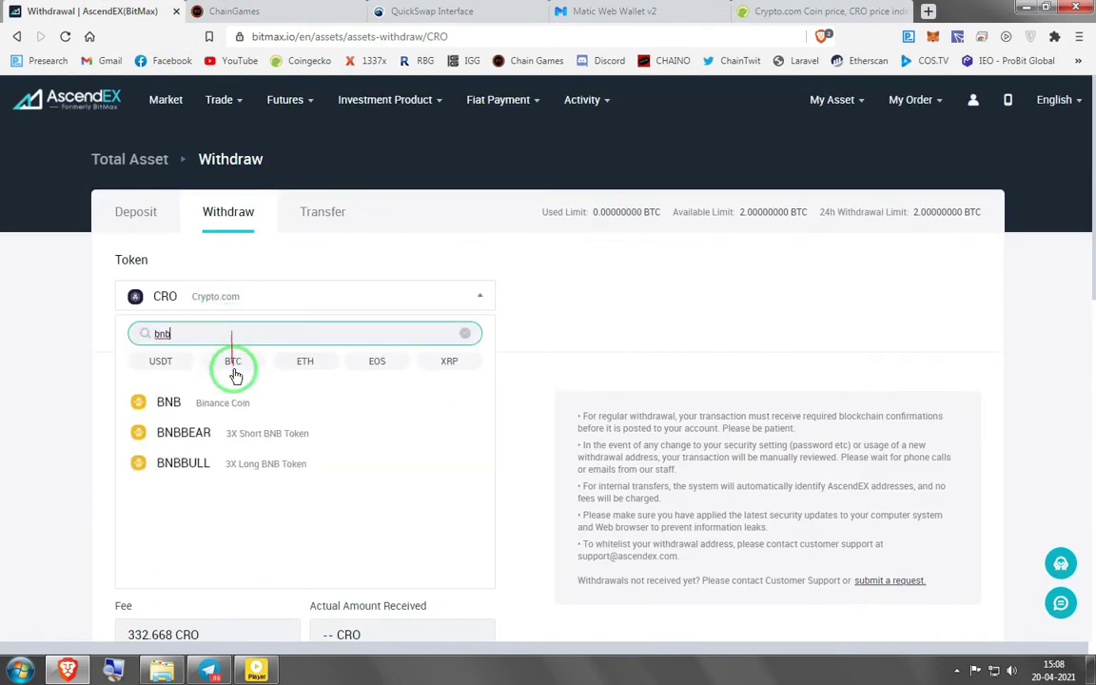
{"action": "left_click", "coordinate": [176, 399]}
{"action": "scroll", "coordinate": [55, 489], "scroll_direction": "down", "scroll_amount": 3}
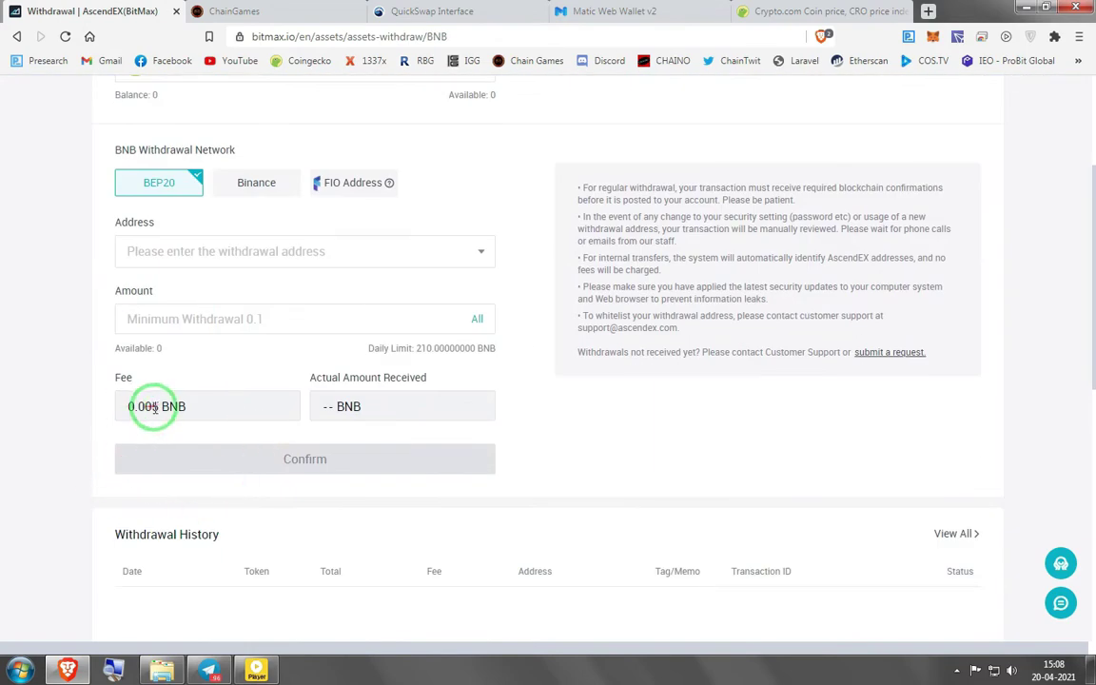
Return to the CoinGecko coin page and start a new coin search
{"action": "left_click", "coordinate": [752, 10]}
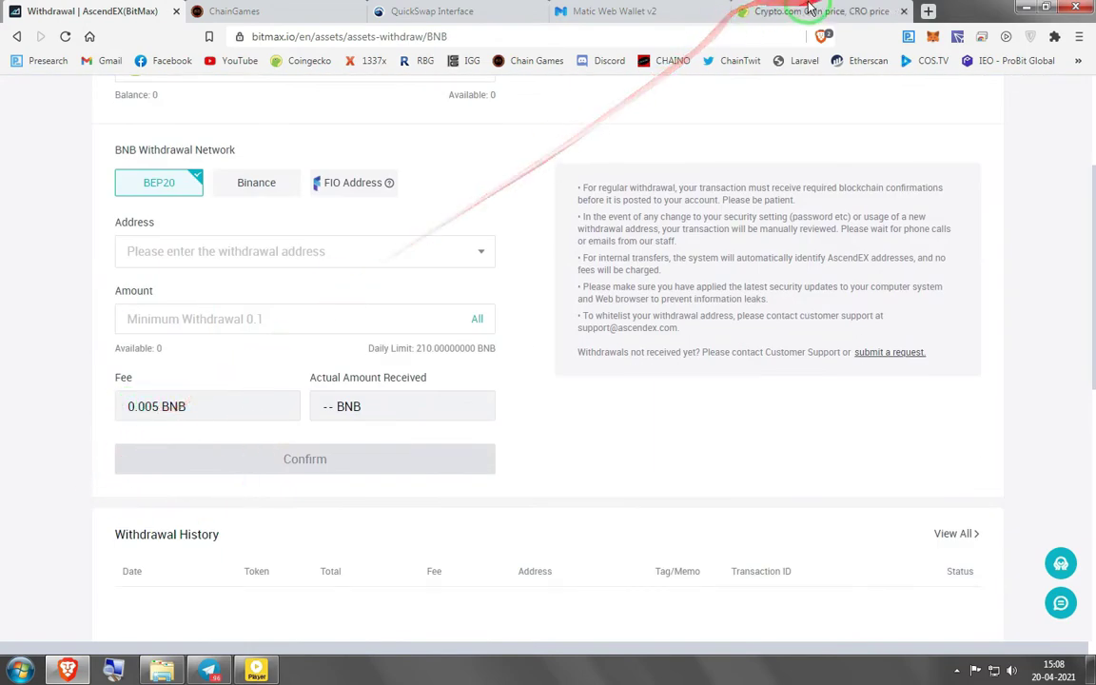
{"action": "scroll", "coordinate": [847, 190], "scroll_direction": "up", "scroll_amount": 4}
{"action": "left_click", "coordinate": [873, 194]}
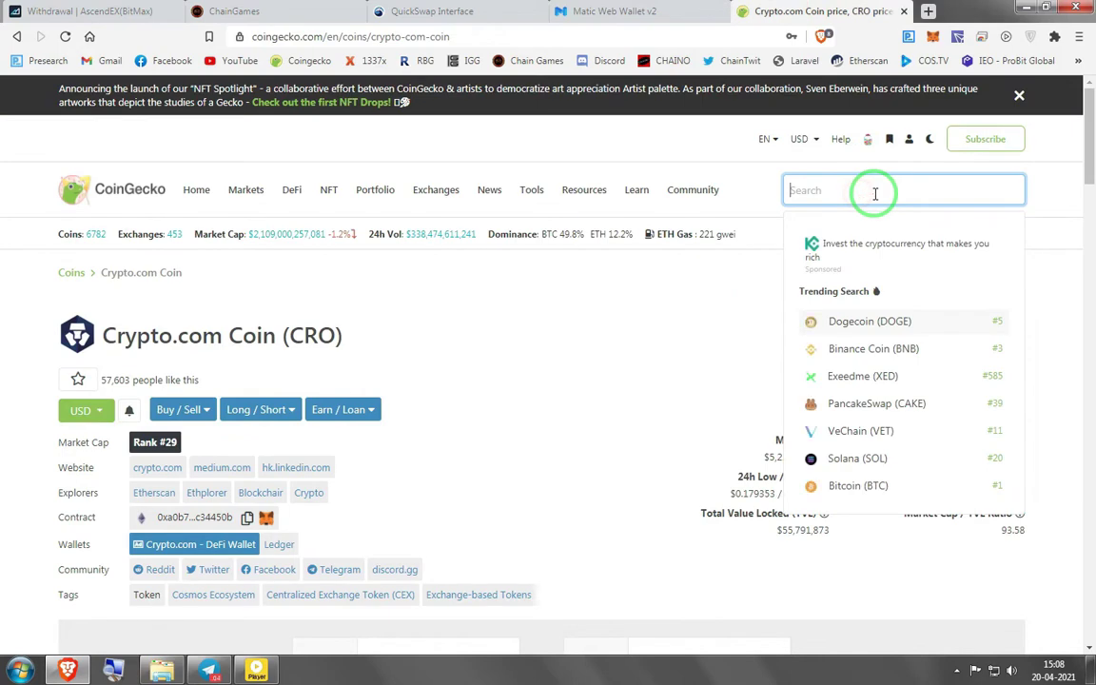
Look up Binance Coin on CoinGecko and convert 0.005 BNB to about 2.69 USD
{"action": "type", "text": "bnb"}
{"action": "left_click", "coordinate": [839, 321]}
{"action": "scroll", "coordinate": [570, 411], "scroll_direction": "down", "scroll_amount": 3}
{"action": "left_click", "coordinate": [428, 436]}
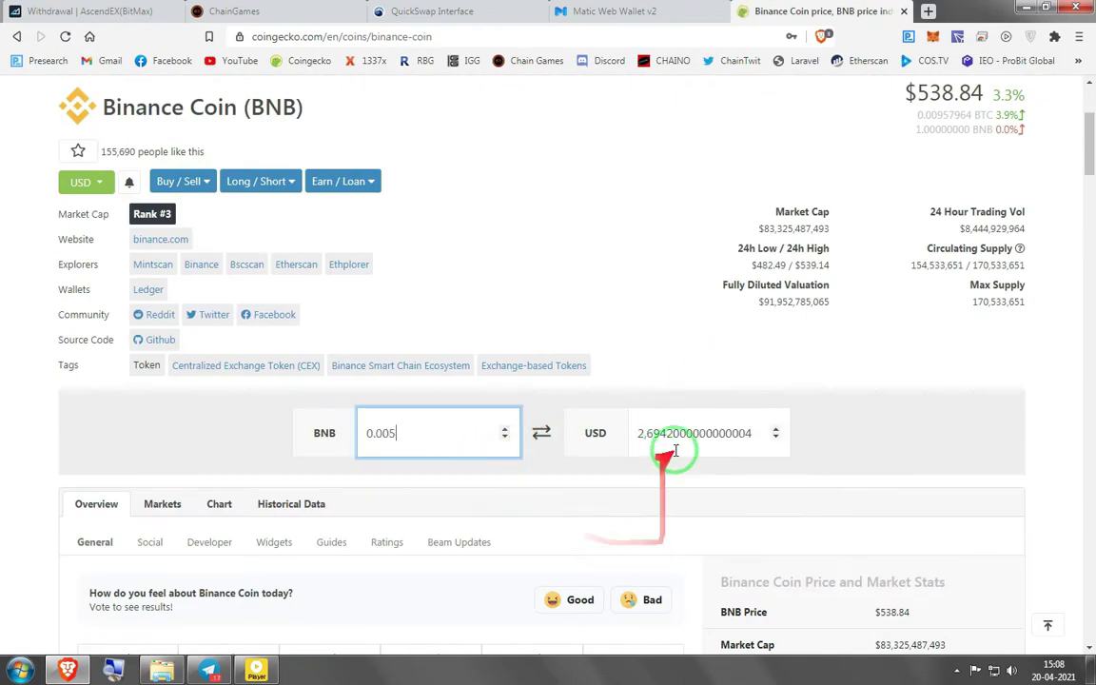
{"action": "mouse_move", "coordinate": [627, 433]}
{"action": "left_mouse_down"}
{"action": "mouse_move", "coordinate": [428, 416]}
{"action": "mouse_move", "coordinate": [746, 440]}
{"action": "mouse_move", "coordinate": [607, 421]}
{"action": "mouse_move", "coordinate": [933, 405]}
{"action": "left_mouse_up"}
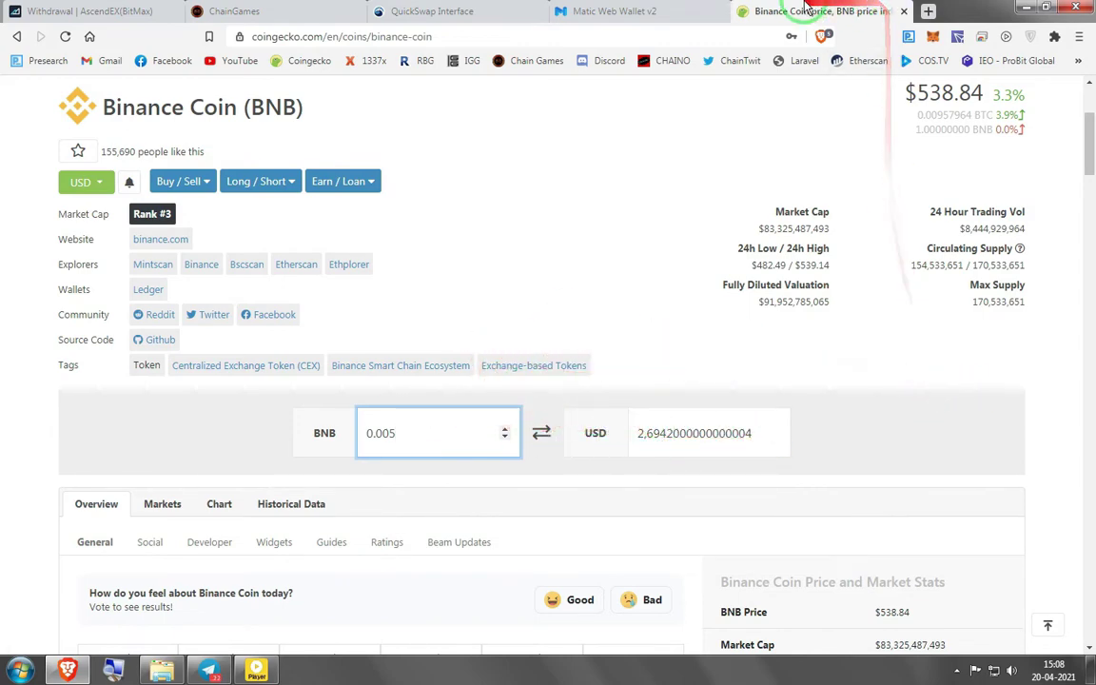
Set the AscendEX withdrawal token to MATIC (Polygon)
{"action": "left_click", "coordinate": [95, 11]}
{"action": "scroll", "coordinate": [229, 209], "scroll_direction": "up", "scroll_amount": 1}
{"action": "left_click", "coordinate": [243, 150]}
{"action": "type", "text": "matic"}
{"action": "left_click_drag", "start_coordinate": [225, 190], "coordinate": [192, 257]}
{"action": "left_click", "coordinate": [192, 255]}
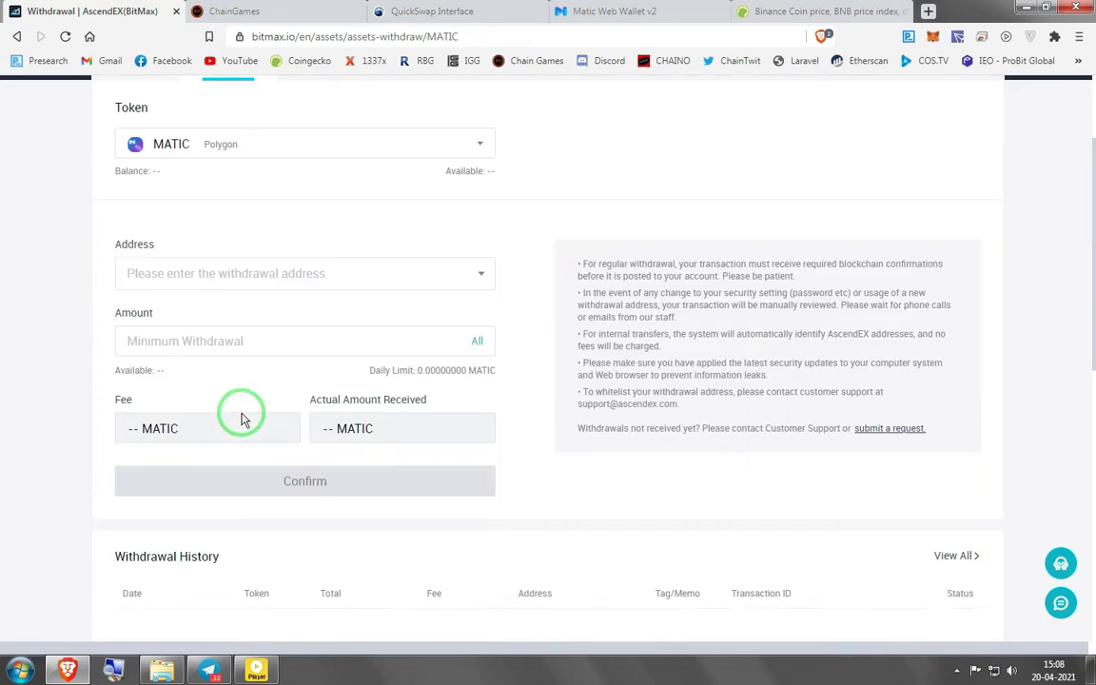
Search 'matic' on CoinGecko to open the Polygon coin page
{"action": "left_click_drag", "start_coordinate": [176, 493], "coordinate": [843, 25]}
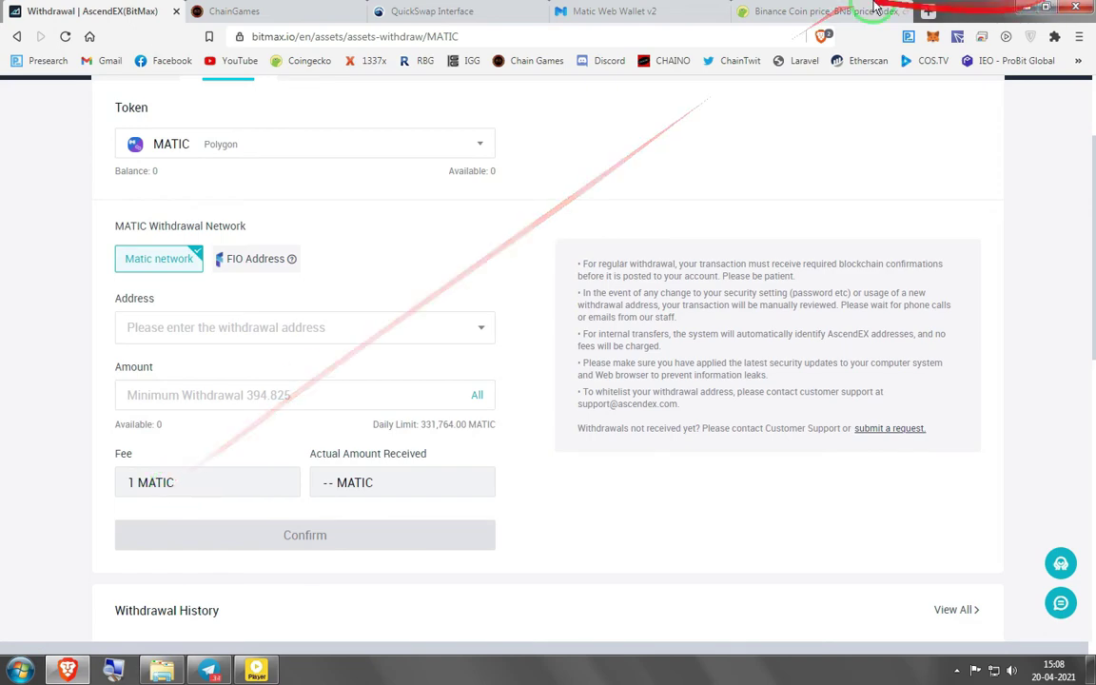
{"action": "left_click", "coordinate": [818, 11]}
{"action": "scroll", "coordinate": [819, 171], "scroll_direction": "up", "scroll_amount": 3}
{"action": "left_click", "coordinate": [881, 186]}
{"action": "type", "text": "ma"}
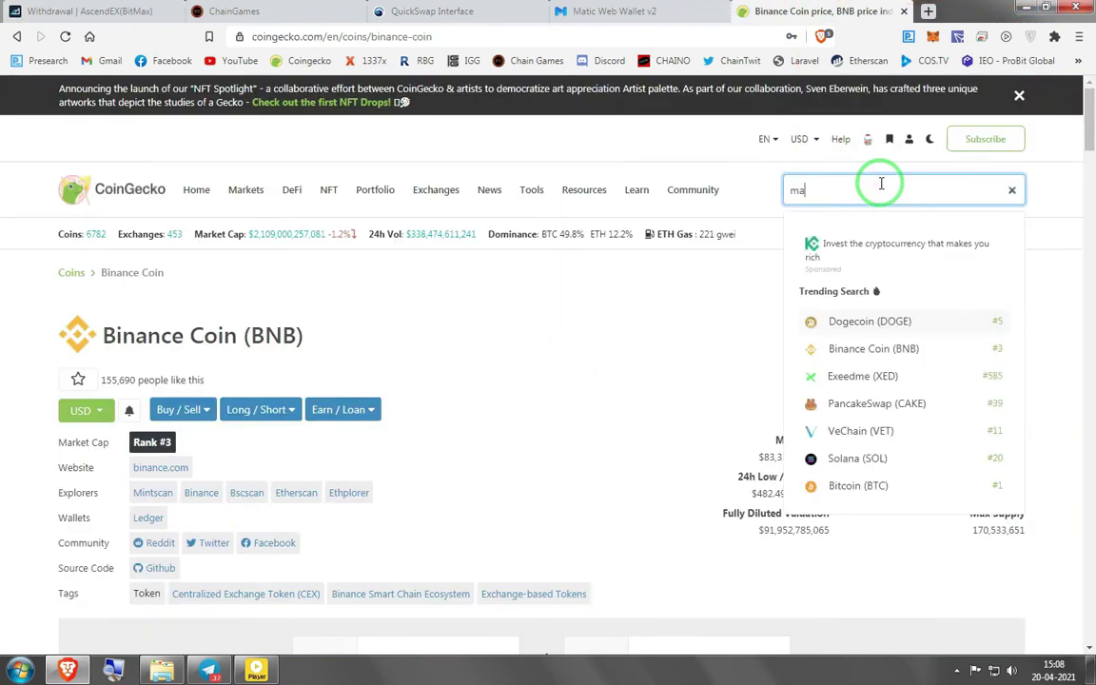
{"action": "type", "text": "tic"}
{"action": "key", "text": "Return"}
Return to the AscendEX MATIC withdrawal form showing the 1 MATIC fee on the Matic network
{"action": "mouse_move", "coordinate": [913, 361]}
{"action": "left_mouse_down"}
{"action": "mouse_move", "coordinate": [813, 328]}
{"action": "mouse_move", "coordinate": [590, 186]}
{"action": "mouse_move", "coordinate": [76, 7]}
{"action": "mouse_move", "coordinate": [428, 11]}
{"action": "left_mouse_up"}
{"action": "left_click", "coordinate": [81, 8]}
{"action": "left_click", "coordinate": [609, 11]}
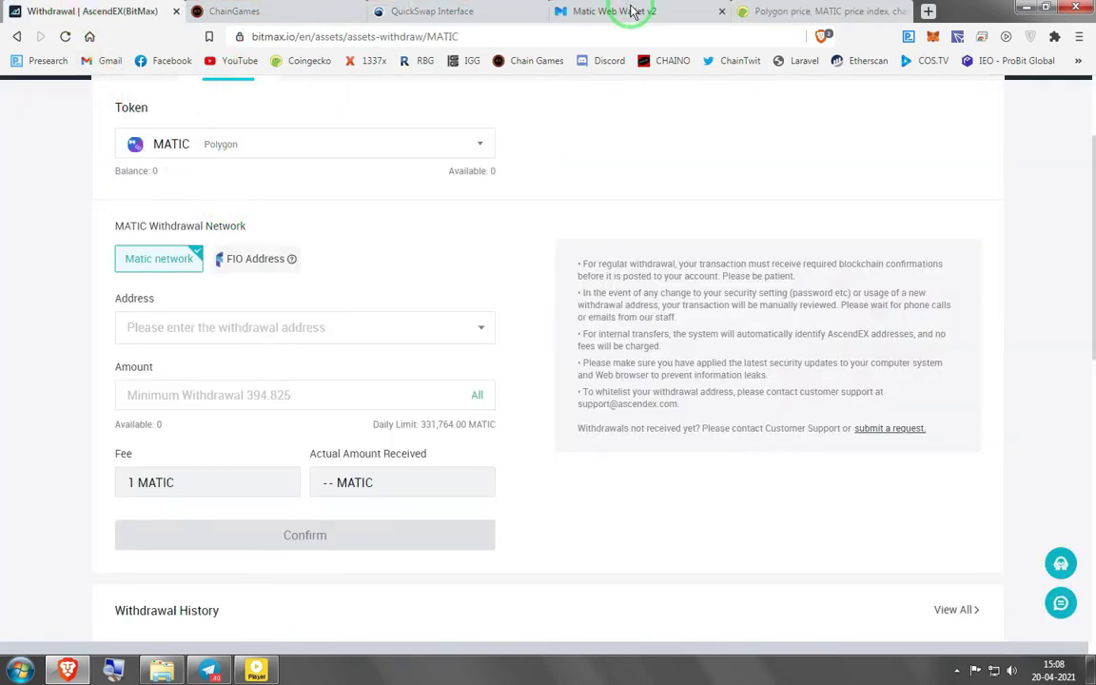
{"action": "mouse_move", "coordinate": [663, 16]}
{"action": "left_mouse_down"}
{"action": "mouse_move", "coordinate": [671, 90]}
{"action": "mouse_move", "coordinate": [954, 36]}
{"action": "left_mouse_up"}
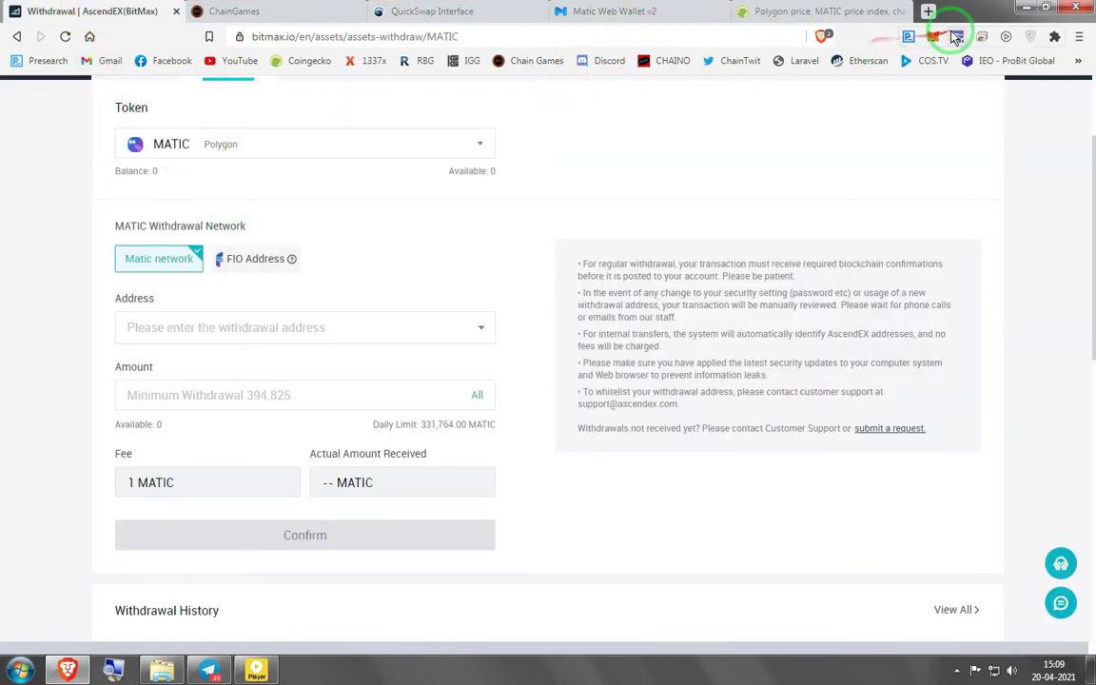
Check MetaMask on QuickSwap shows 1031.2027 MATIC and 0 CHAIN after the swap
{"action": "left_click", "coordinate": [409, 14]}
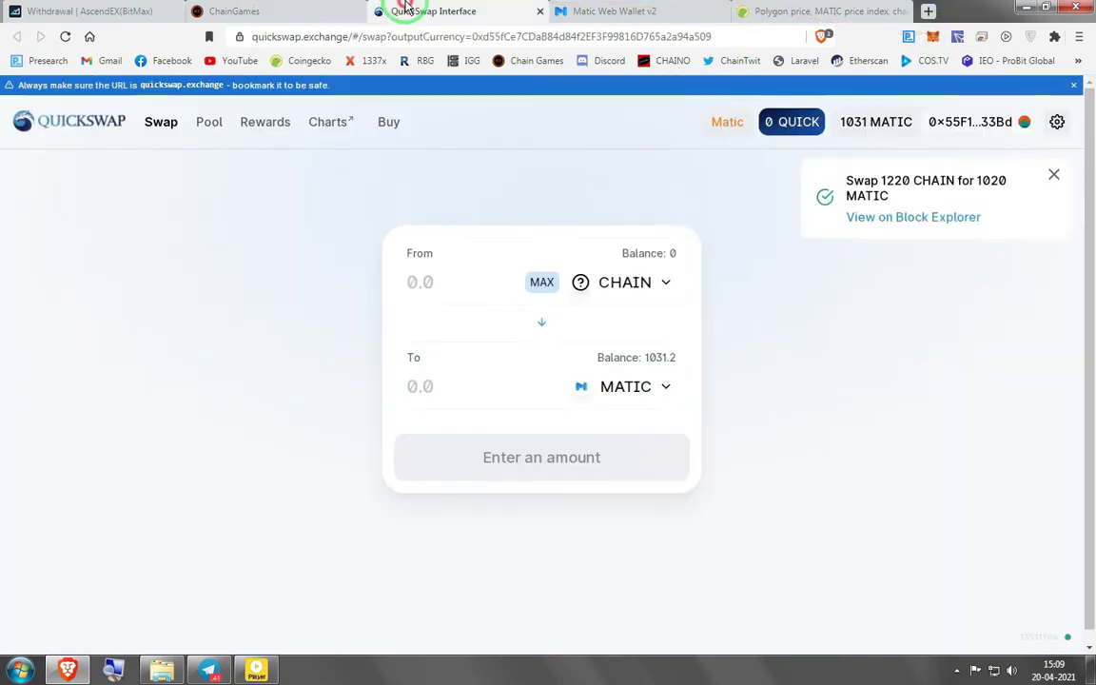
{"action": "mouse_move", "coordinate": [419, 90]}
{"action": "left_mouse_down"}
{"action": "mouse_move", "coordinate": [815, 333]}
{"action": "mouse_move", "coordinate": [786, 301]}
{"action": "mouse_move", "coordinate": [886, 127]}
{"action": "mouse_move", "coordinate": [910, 39]}
{"action": "mouse_move", "coordinate": [366, 52]}
{"action": "mouse_move", "coordinate": [907, 43]}
{"action": "left_mouse_up"}
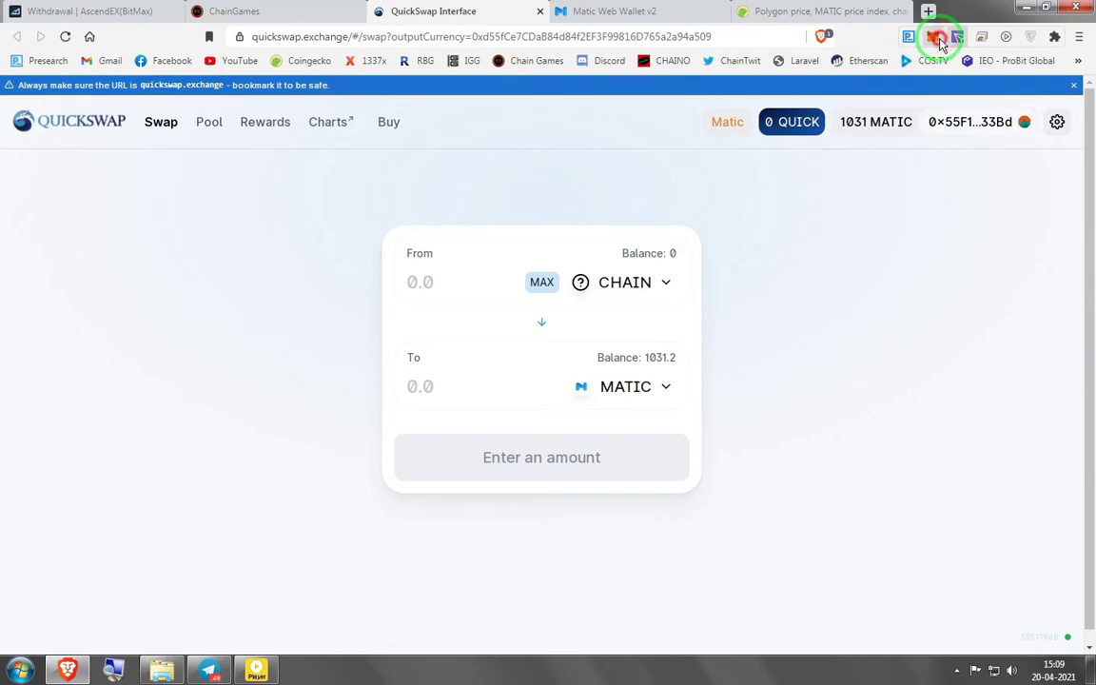
{"action": "left_click", "coordinate": [937, 36]}
{"action": "mouse_move", "coordinate": [909, 158]}
{"action": "left_mouse_down"}
{"action": "mouse_move", "coordinate": [642, 361]}
{"action": "mouse_move", "coordinate": [761, 390]}
{"action": "left_mouse_up"}
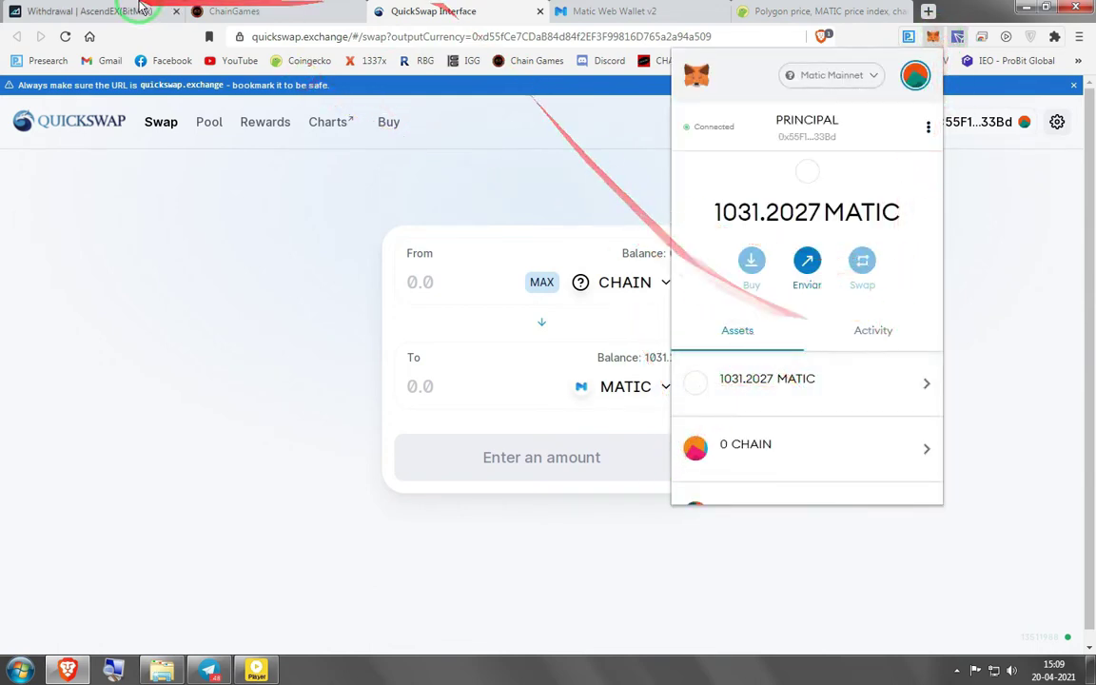
{"action": "left_click", "coordinate": [95, 11]}
Copy the AscendEX deposit address for MATIC on the Matic network
{"action": "left_click", "coordinate": [138, 213]}
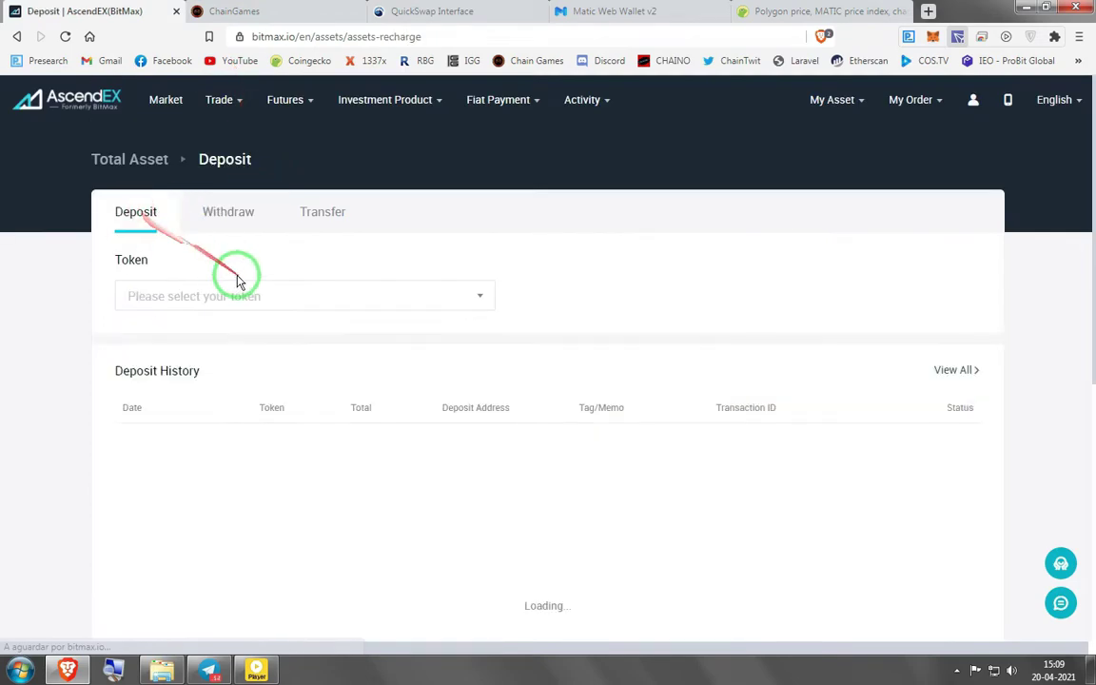
{"action": "left_click", "coordinate": [232, 294]}
{"action": "type", "text": "matic"}
{"action": "left_click", "coordinate": [174, 402]}
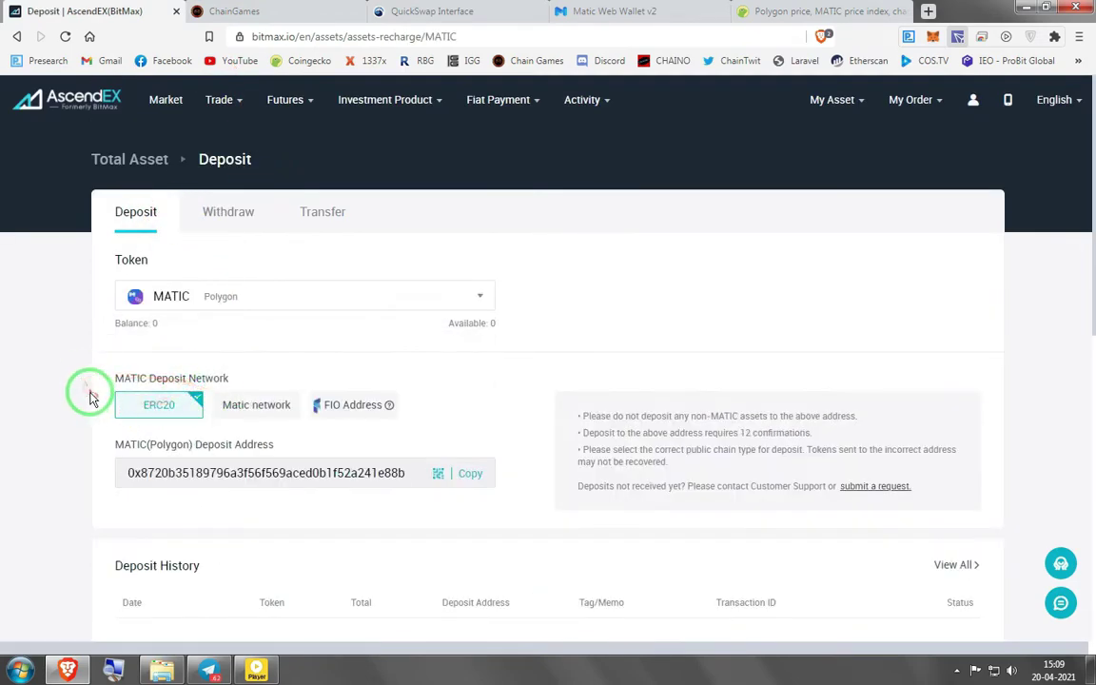
{"action": "scroll", "coordinate": [285, 395], "scroll_direction": "down", "scroll_amount": 1}
{"action": "left_click", "coordinate": [471, 397]}
{"action": "left_click", "coordinate": [257, 329]}
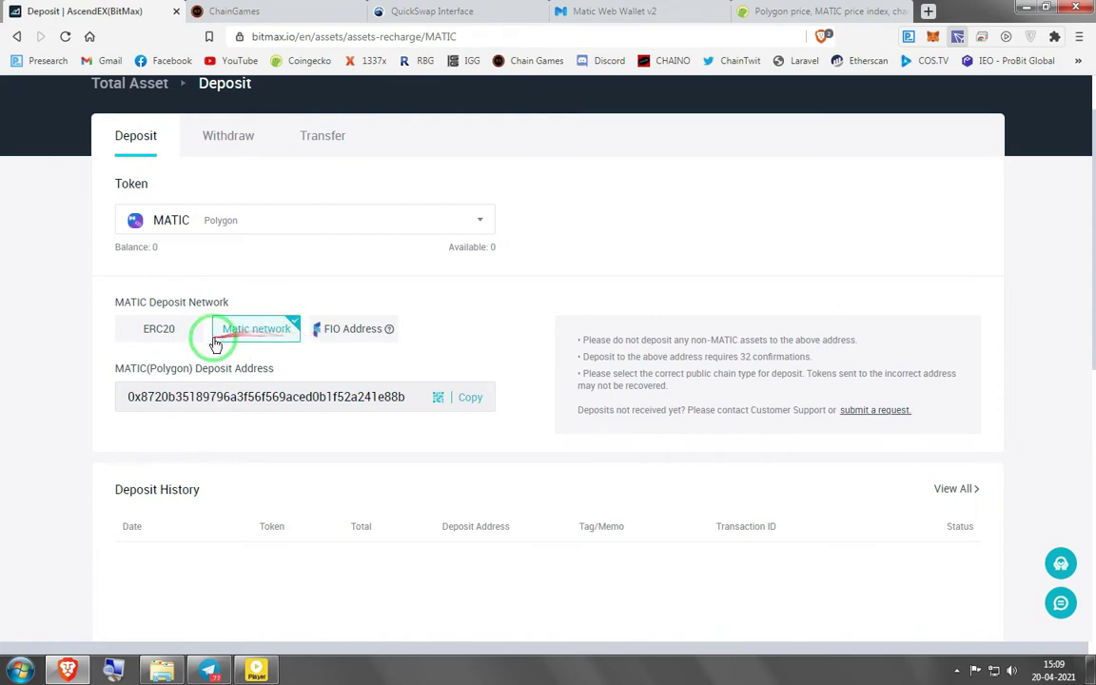
{"action": "left_click", "coordinate": [467, 398]}
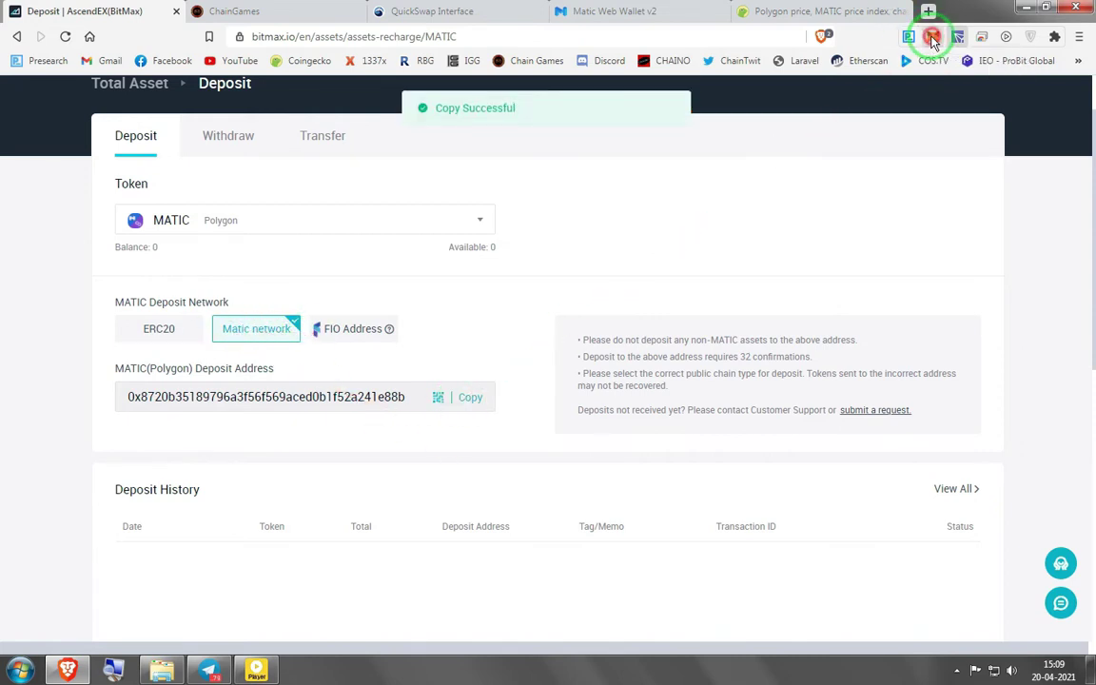
{"action": "left_click", "coordinate": [934, 39]}
Send 1030.202694 MATIC from MetaMask to the pasted AscendEX deposit address
{"action": "left_click", "coordinate": [771, 371]}
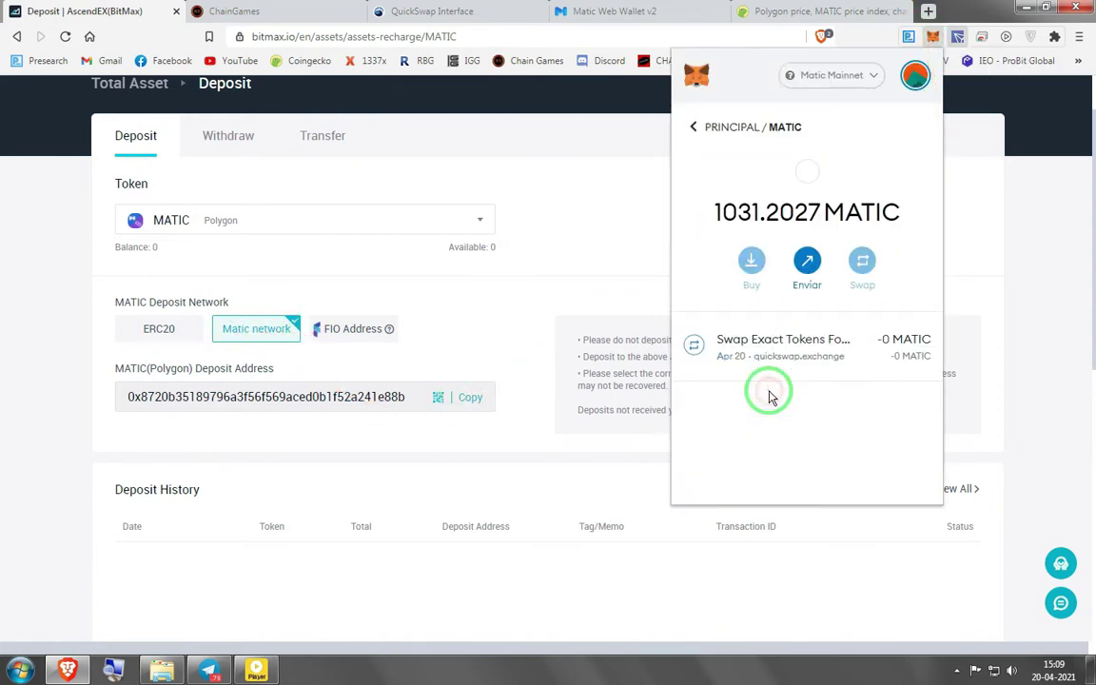
{"action": "left_click", "coordinate": [807, 262]}
{"action": "right_click", "coordinate": [758, 160]}
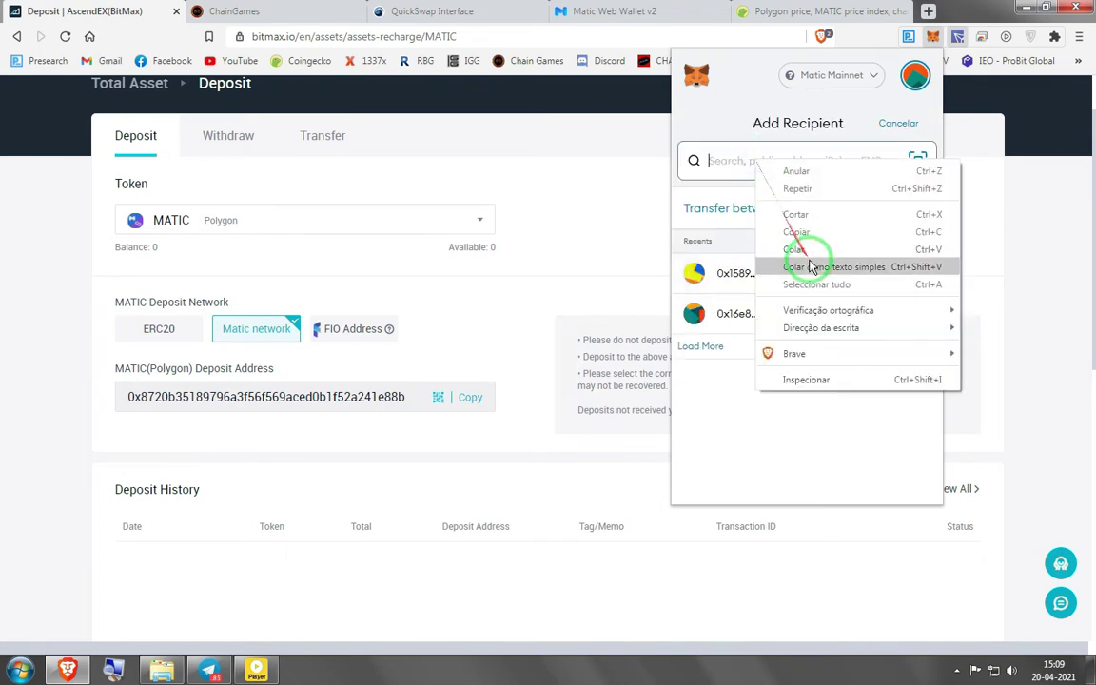
{"action": "left_click", "coordinate": [799, 248]}
{"action": "left_click", "coordinate": [706, 349]}
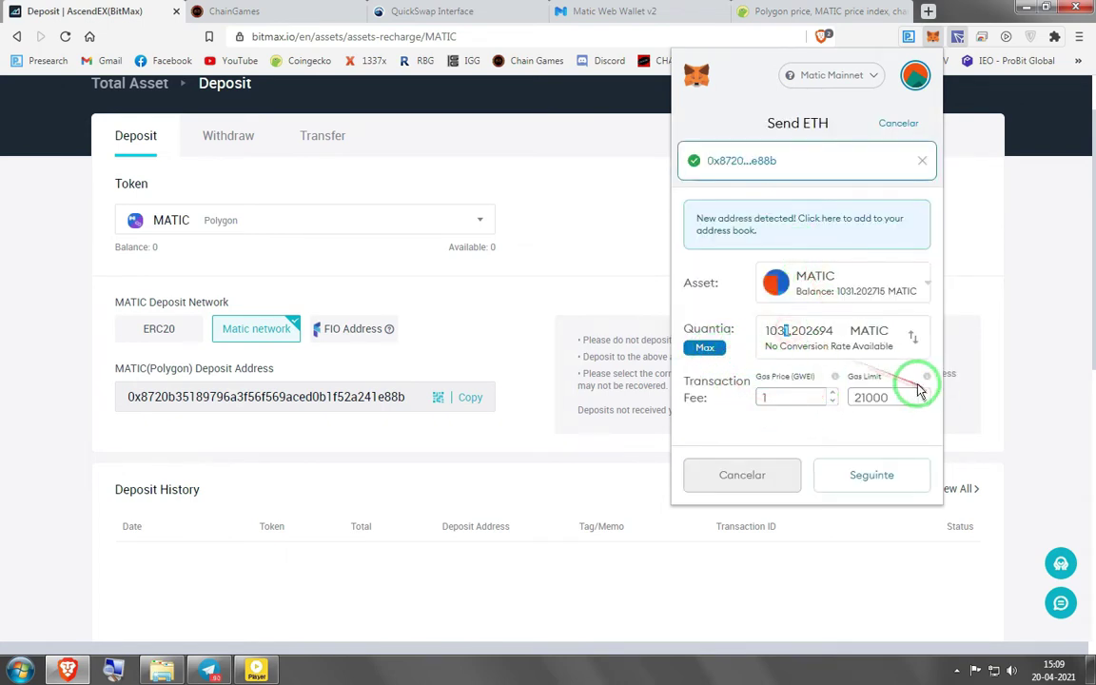
{"action": "type", "text": "0"}
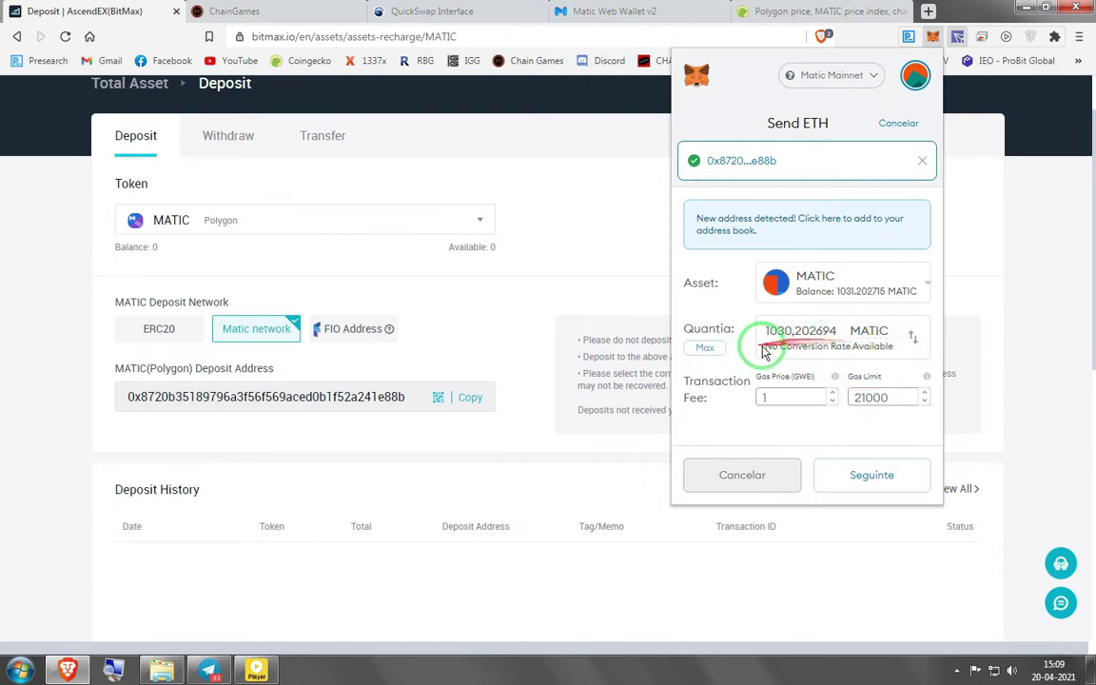
{"action": "left_click", "coordinate": [851, 478]}
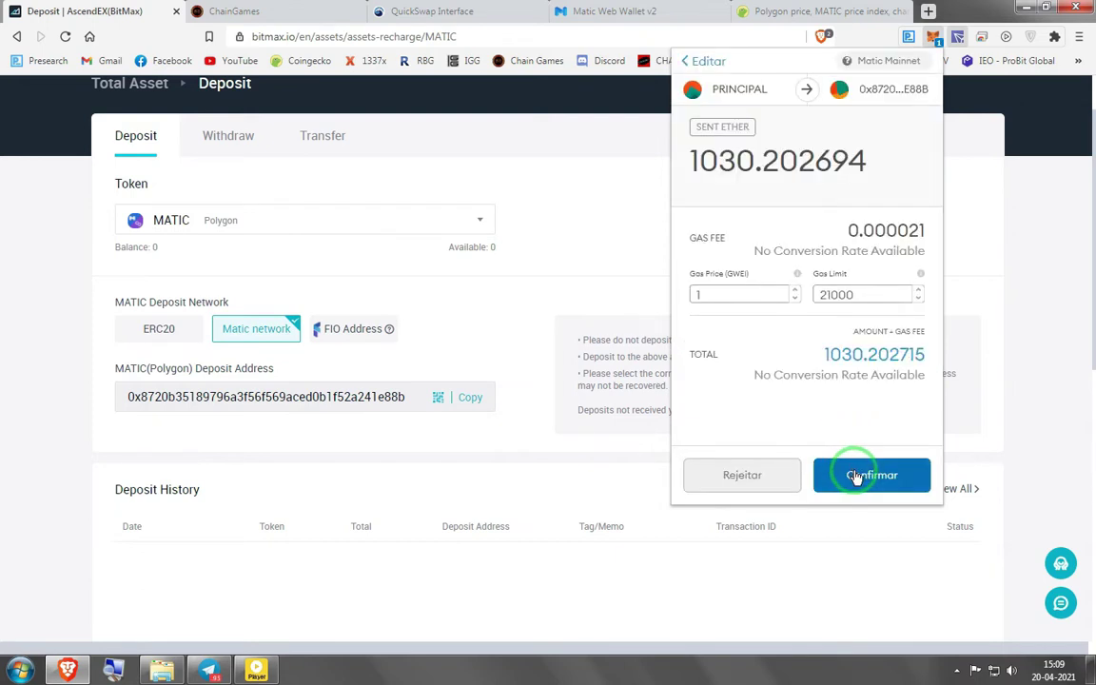
{"action": "left_click", "coordinate": [857, 477]}
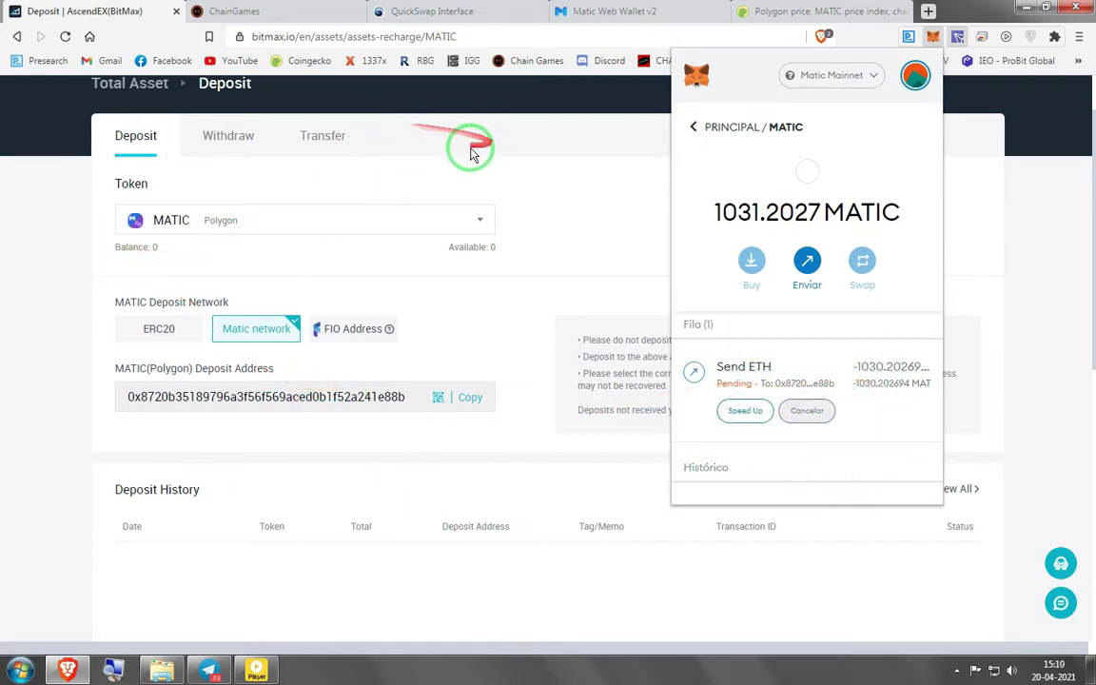
{"action": "left_click", "coordinate": [402, 177]}
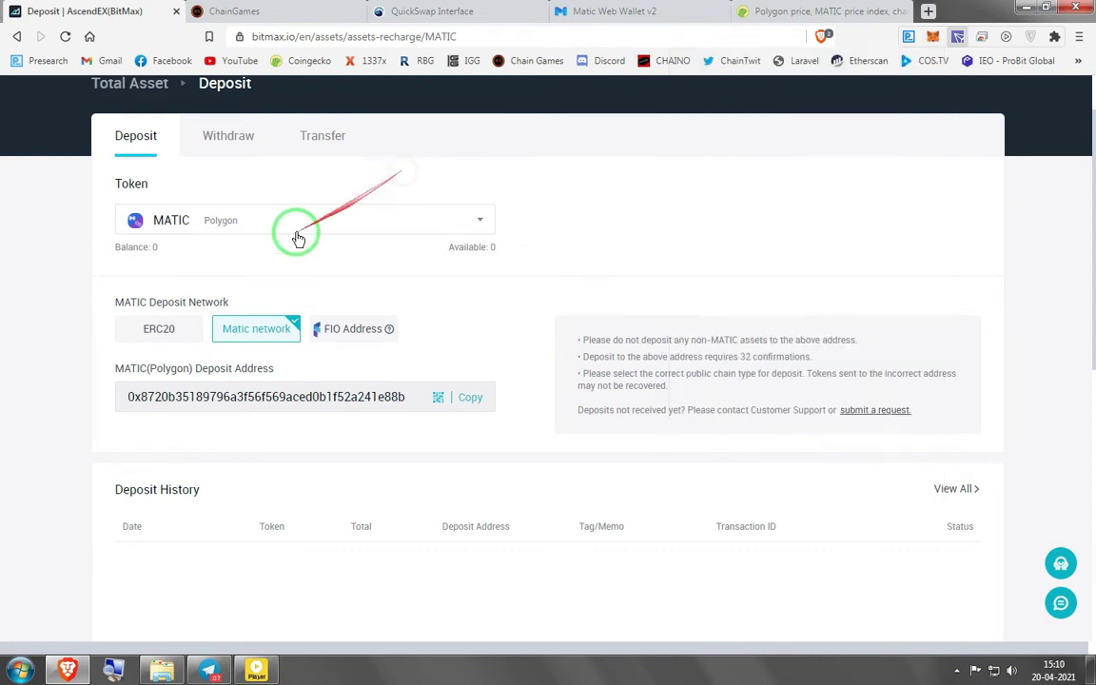
Select MATIC in the AscendEX withdrawal form and check its 394.825 minimum
{"action": "left_click", "coordinate": [229, 139]}
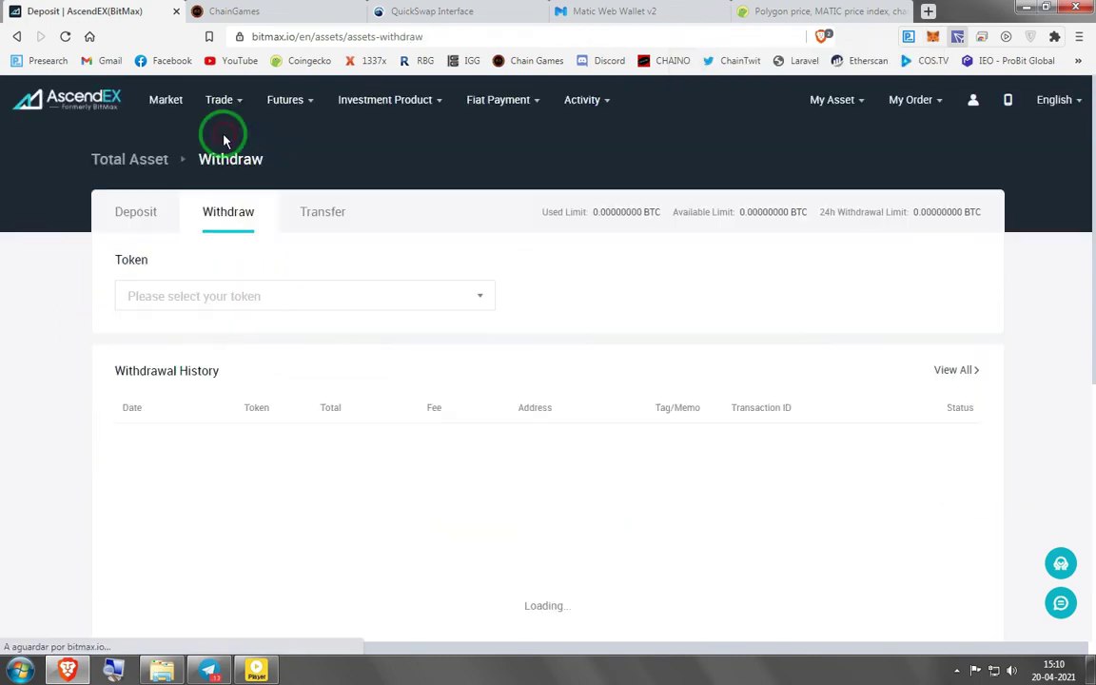
{"action": "scroll", "coordinate": [290, 257], "scroll_direction": "down", "scroll_amount": 1}
{"action": "left_click", "coordinate": [244, 220]}
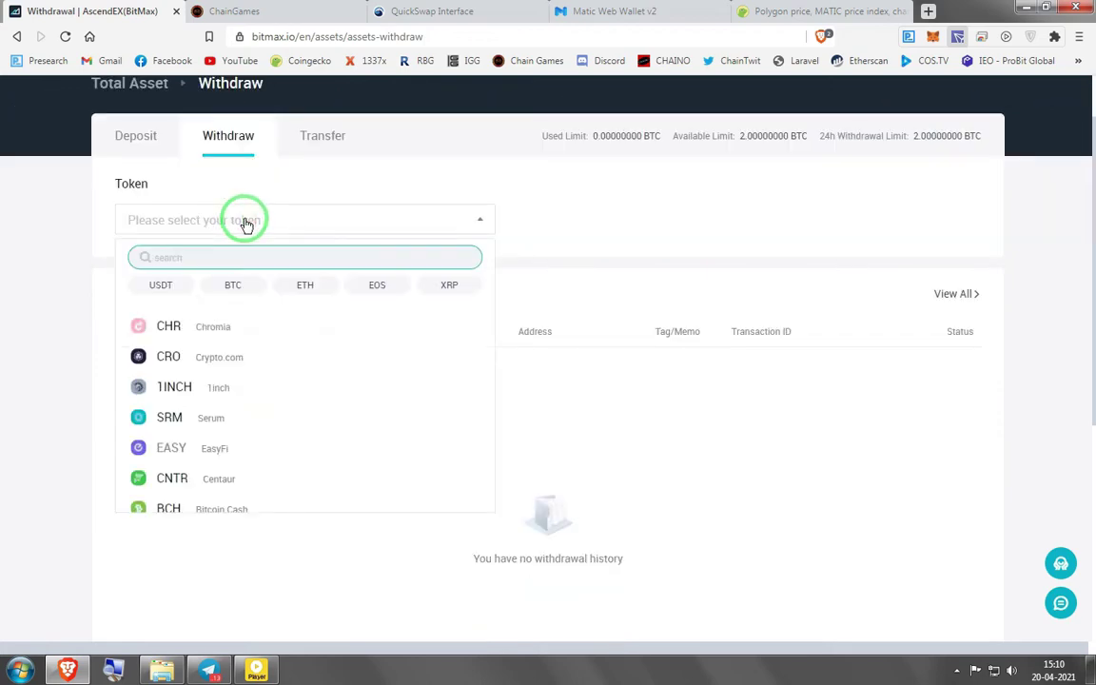
{"action": "type", "text": "mati"}
{"action": "left_click", "coordinate": [157, 328]}
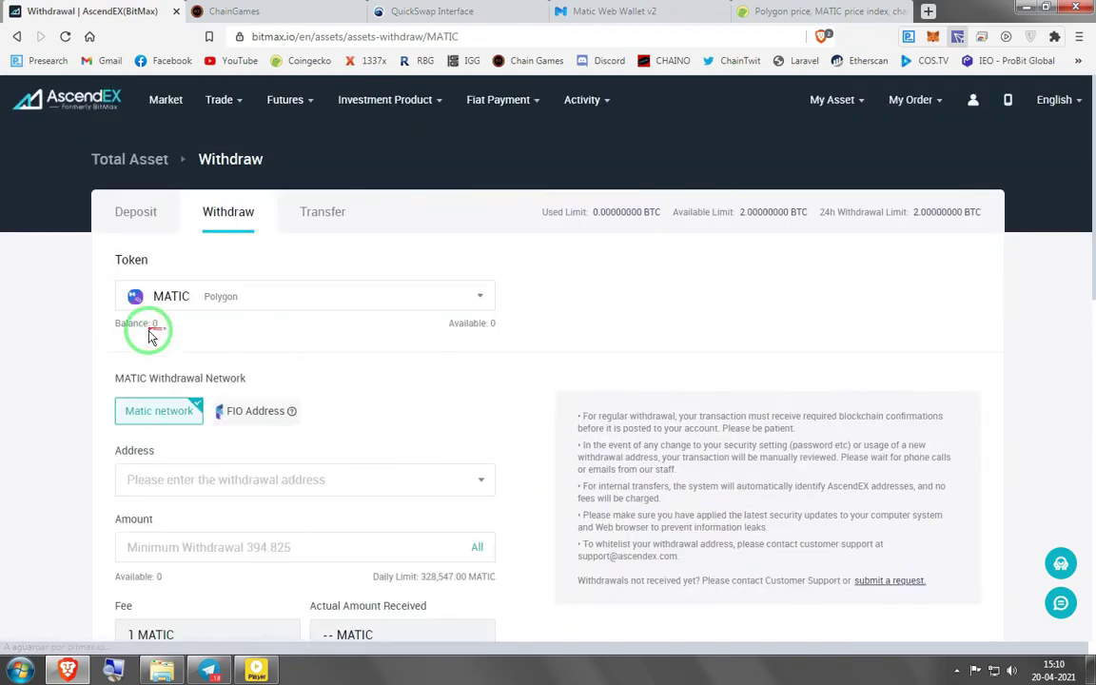
{"action": "scroll", "coordinate": [81, 425], "scroll_direction": "down", "scroll_amount": 3}
{"action": "left_click_drag", "start_coordinate": [255, 246], "coordinate": [303, 246]}
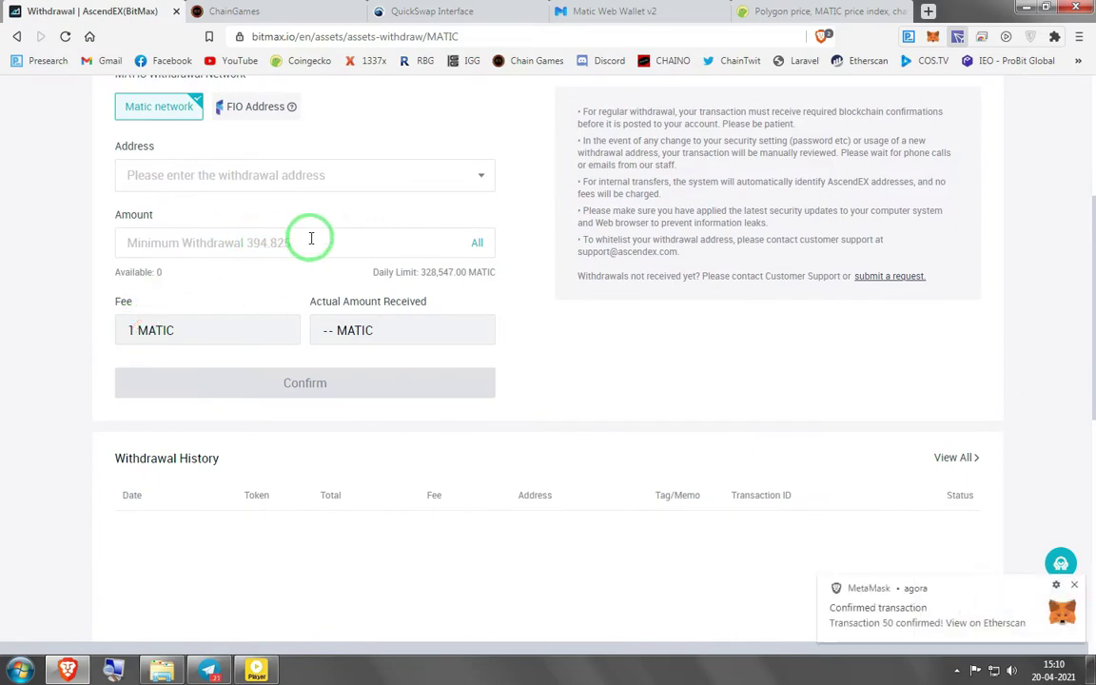
{"action": "left_click_drag", "start_coordinate": [293, 236], "coordinate": [692, 17]}
Compare CoinGecko's Polygon price of $0.340653 against the AscendEX withdrawal form
{"action": "left_click", "coordinate": [809, 10]}
{"action": "scroll", "coordinate": [571, 286], "scroll_direction": "down", "scroll_amount": 5}
{"action": "mouse_move", "coordinate": [471, 397]}
{"action": "left_mouse_down"}
{"action": "mouse_move", "coordinate": [395, 265]}
{"action": "mouse_move", "coordinate": [618, 14]}
{"action": "left_mouse_up"}
{"action": "left_click", "coordinate": [57, 10]}
{"action": "mouse_move", "coordinate": [142, 5]}
{"action": "left_mouse_down"}
{"action": "mouse_move", "coordinate": [184, 220]}
{"action": "mouse_move", "coordinate": [281, 245]}
{"action": "mouse_move", "coordinate": [704, 14]}
{"action": "left_mouse_up"}
{"action": "left_click", "coordinate": [808, 10]}
{"action": "left_click_drag", "start_coordinate": [345, 345], "coordinate": [385, 273]}
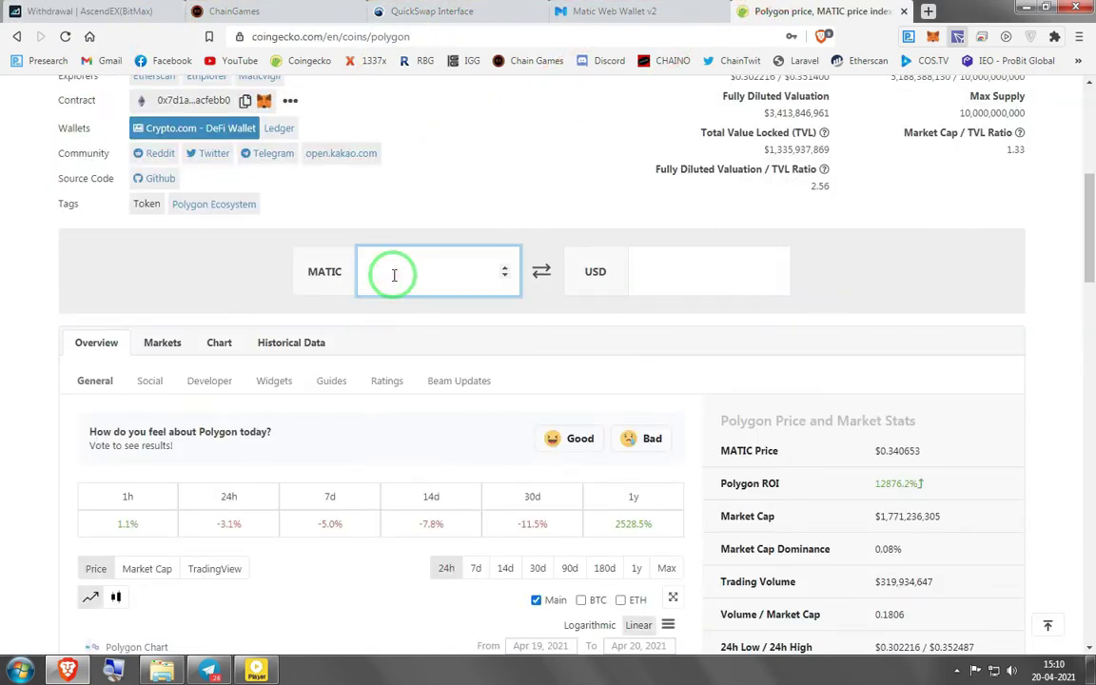
Value 394 MATIC at about 134.22 USD in CoinGecko's Polygon converter
{"action": "mouse_move", "coordinate": [683, 291]}
{"action": "left_mouse_down"}
{"action": "mouse_move", "coordinate": [663, 289]}
{"action": "mouse_move", "coordinate": [733, 44]}
{"action": "mouse_move", "coordinate": [613, 286]}
{"action": "mouse_move", "coordinate": [776, 269]}
{"action": "mouse_move", "coordinate": [423, 64]}
{"action": "mouse_move", "coordinate": [91, 11]}
{"action": "mouse_move", "coordinate": [138, 292]}
{"action": "left_mouse_up"}
{"action": "left_click", "coordinate": [91, 12]}
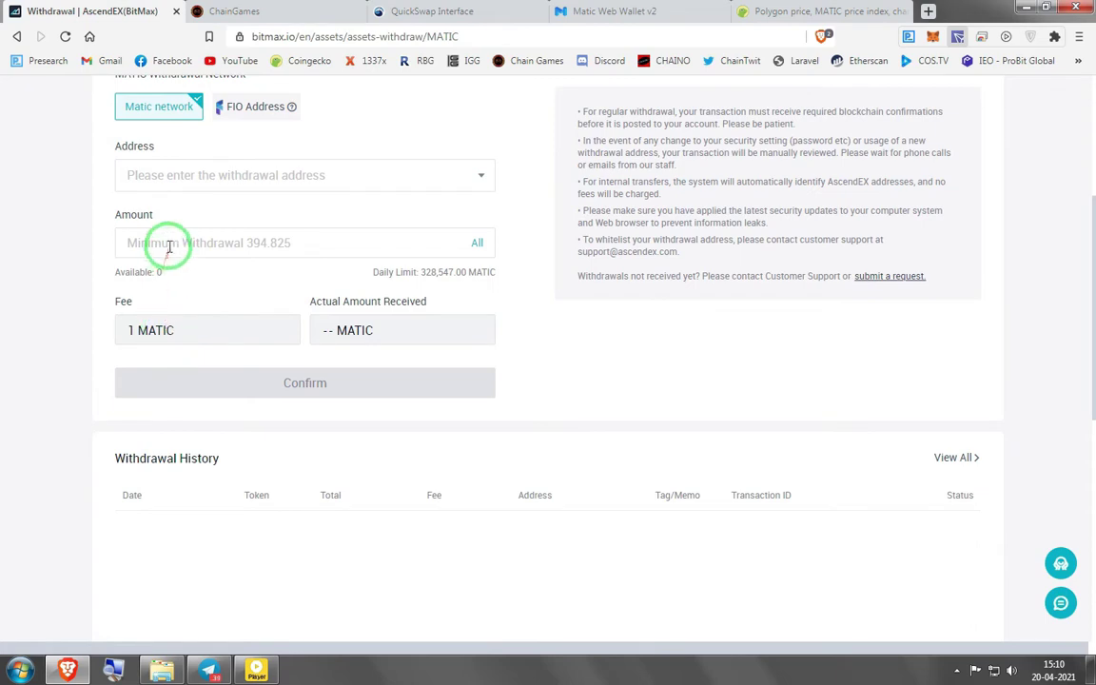
{"action": "left_click_drag", "start_coordinate": [307, 239], "coordinate": [332, 235]}
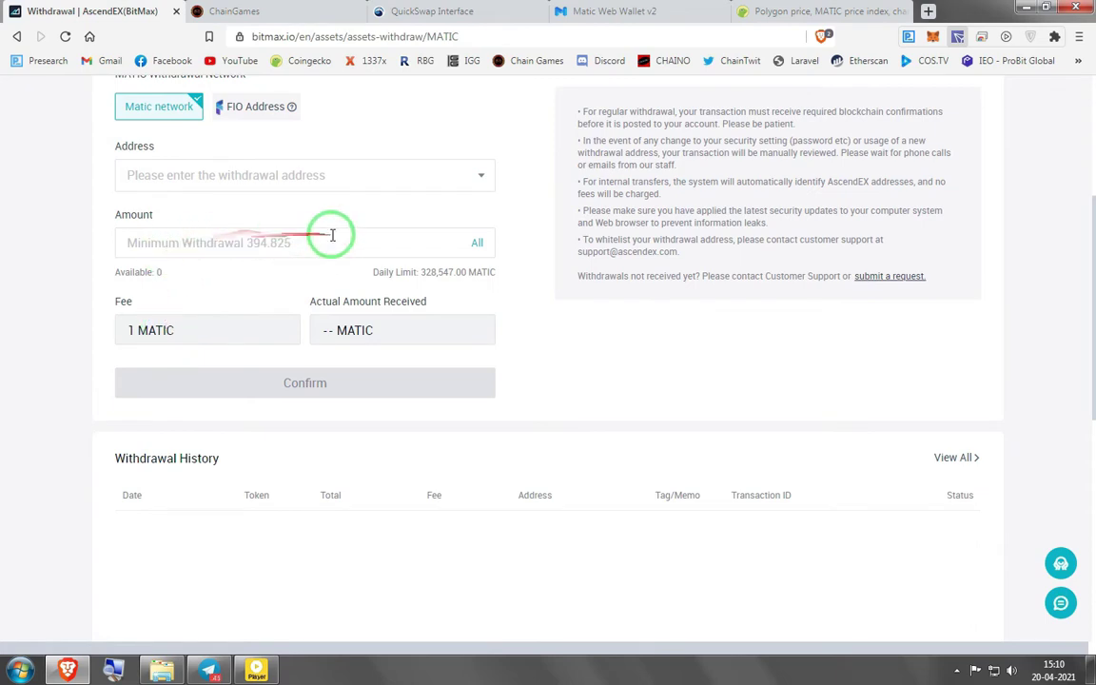
{"action": "mouse_move", "coordinate": [258, 244]}
{"action": "left_mouse_down"}
{"action": "mouse_move", "coordinate": [708, 13]}
{"action": "mouse_move", "coordinate": [777, 8]}
{"action": "left_mouse_up"}
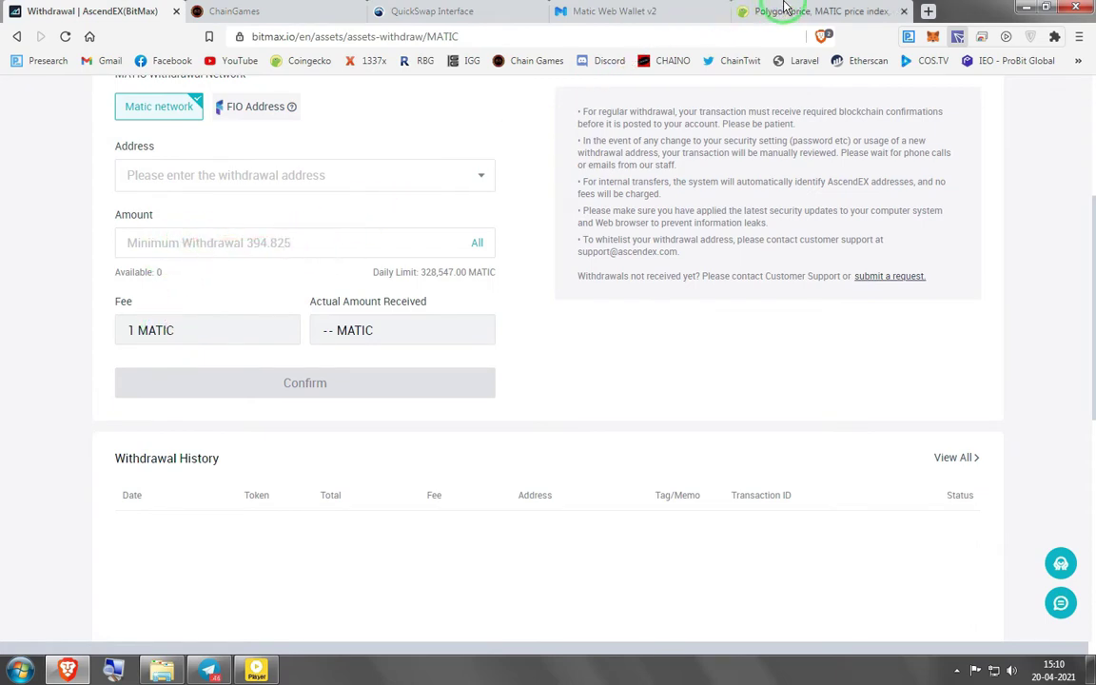
{"action": "left_click", "coordinate": [792, 7]}
{"action": "mouse_move", "coordinate": [736, 203]}
{"action": "left_mouse_down"}
{"action": "mouse_move", "coordinate": [685, 294]}
{"action": "mouse_move", "coordinate": [587, 54]}
{"action": "mouse_move", "coordinate": [297, 8]}
{"action": "left_mouse_up"}
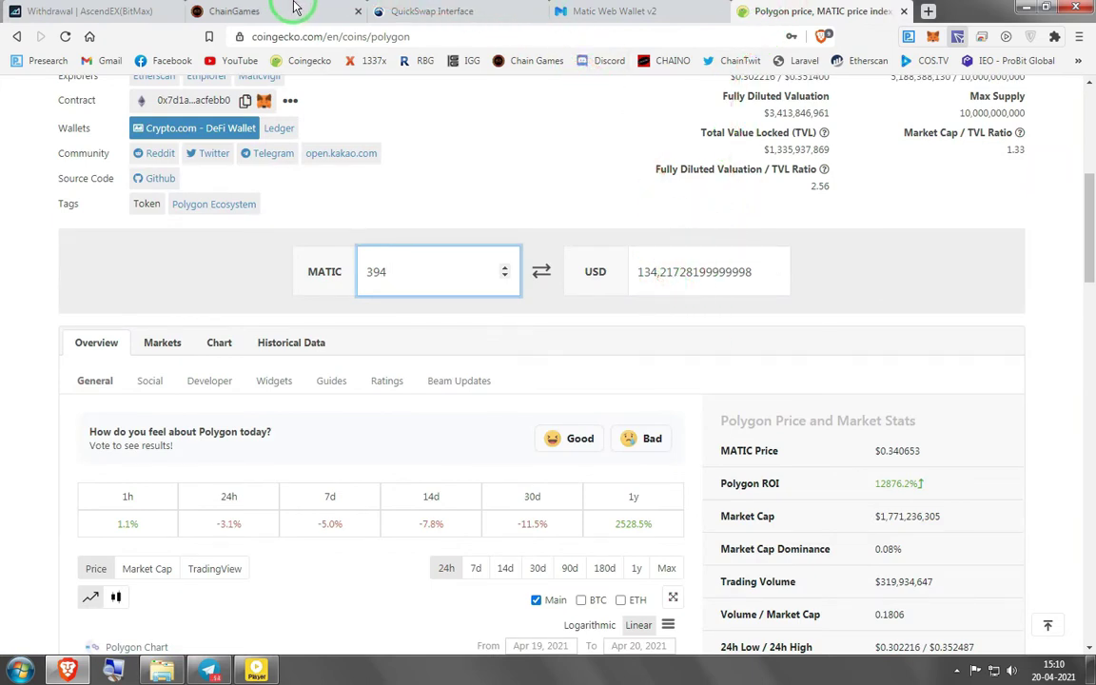
{"action": "left_click", "coordinate": [74, 10]}
{"action": "mouse_move", "coordinate": [290, 238]}
{"action": "left_mouse_down"}
{"action": "mouse_move", "coordinate": [184, 269]}
{"action": "mouse_move", "coordinate": [257, 233]}
{"action": "left_mouse_up"}
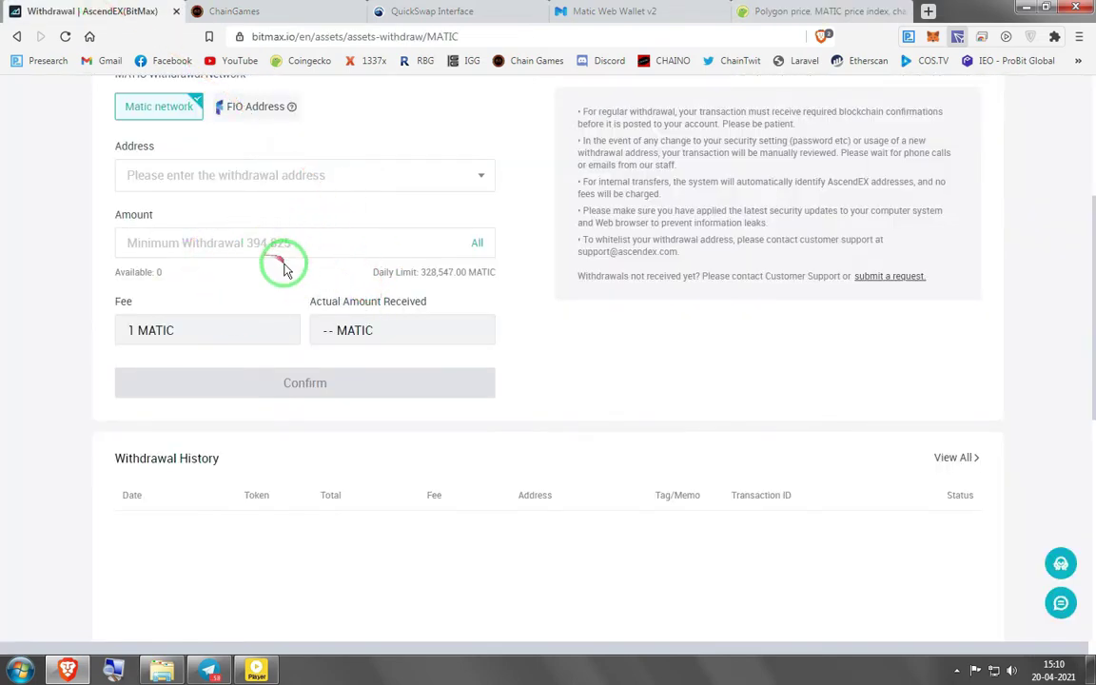
{"action": "scroll", "coordinate": [283, 266], "scroll_direction": "up", "scroll_amount": 3}
{"action": "scroll", "coordinate": [282, 253], "scroll_direction": "down", "scroll_amount": 2}
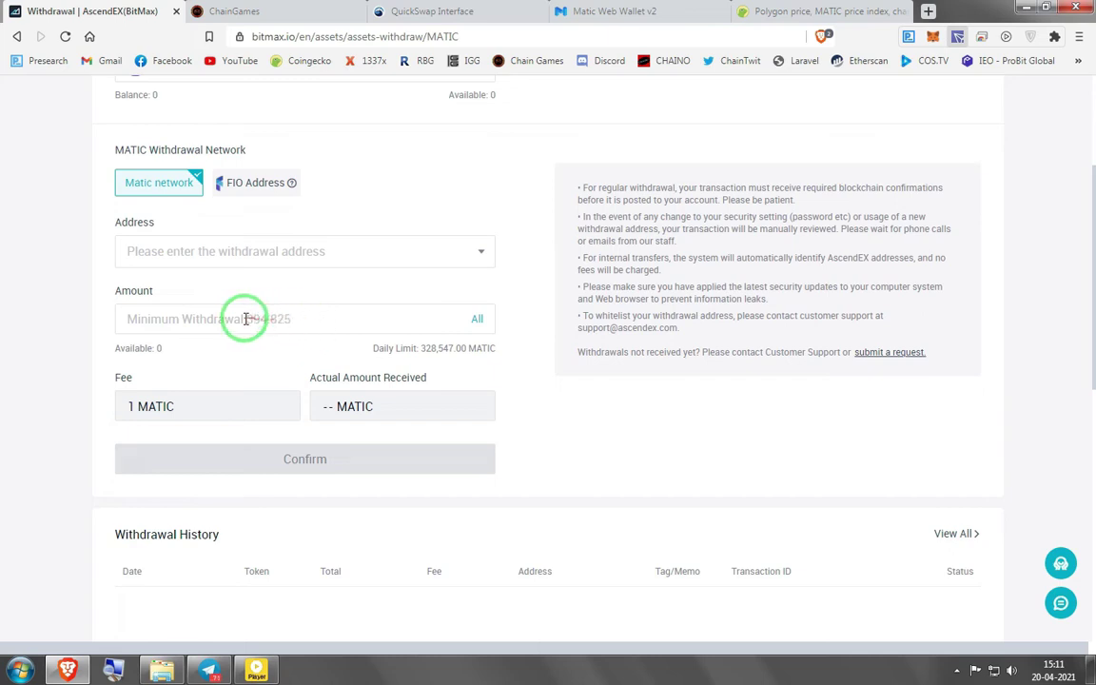
Value 1000 MATIC at 340.596 USD in the Polygon converter
{"action": "left_click", "coordinate": [664, 11]}
{"action": "left_click", "coordinate": [761, 11]}
{"action": "left_click_drag", "start_coordinate": [441, 269], "coordinate": [232, 265]}
{"action": "type", "text": "1000"}
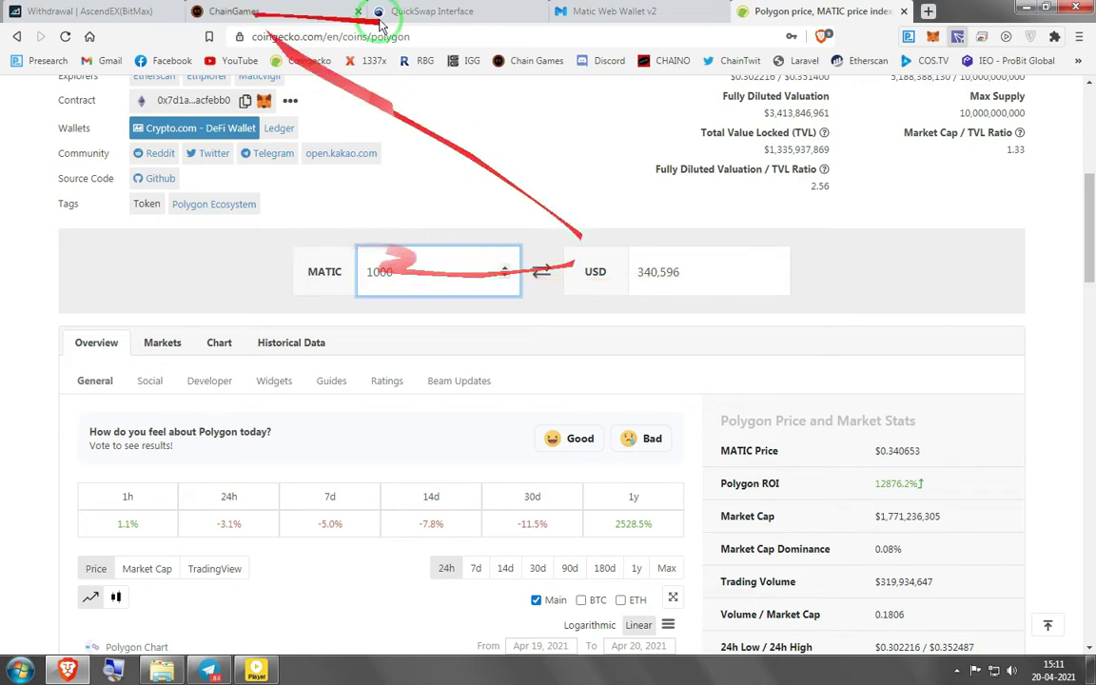
Switch the AscendEX withdrawal token to BNB on BEP20
{"action": "left_click", "coordinate": [39, 12]}
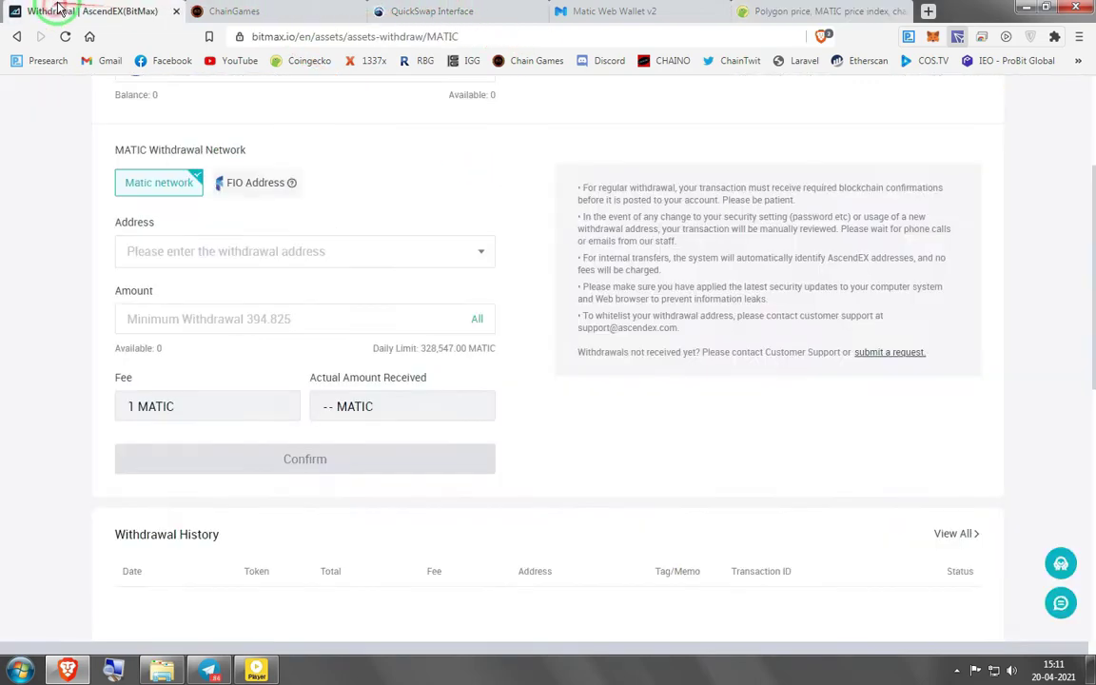
{"action": "scroll", "coordinate": [257, 215], "scroll_direction": "up", "scroll_amount": 2}
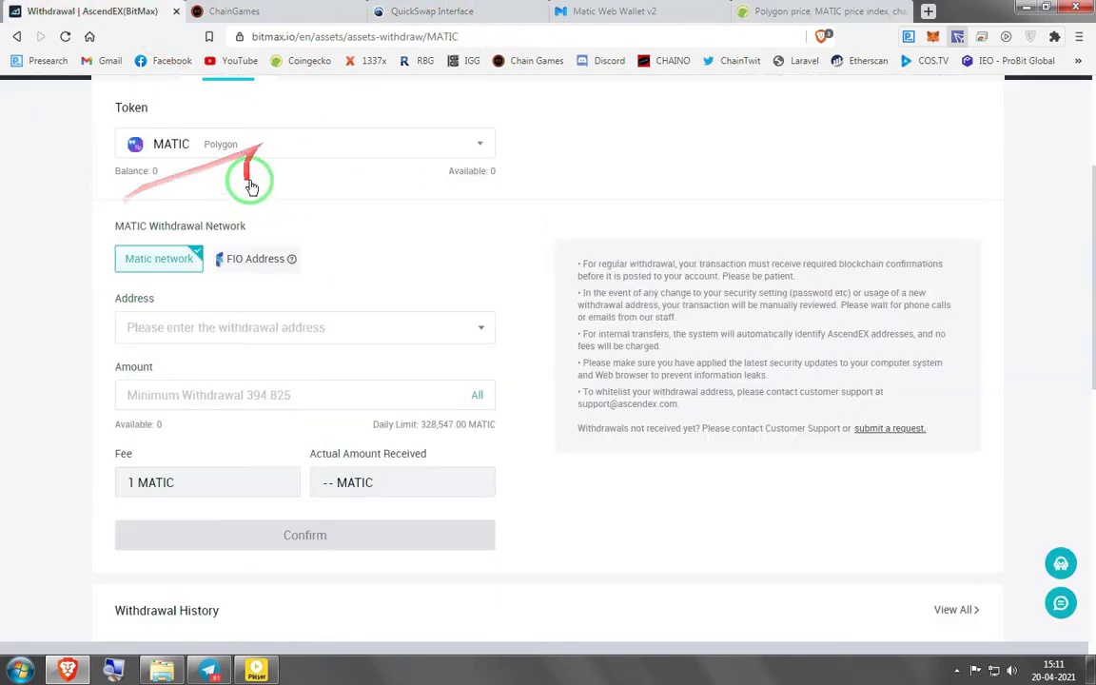
{"action": "left_click", "coordinate": [250, 228]}
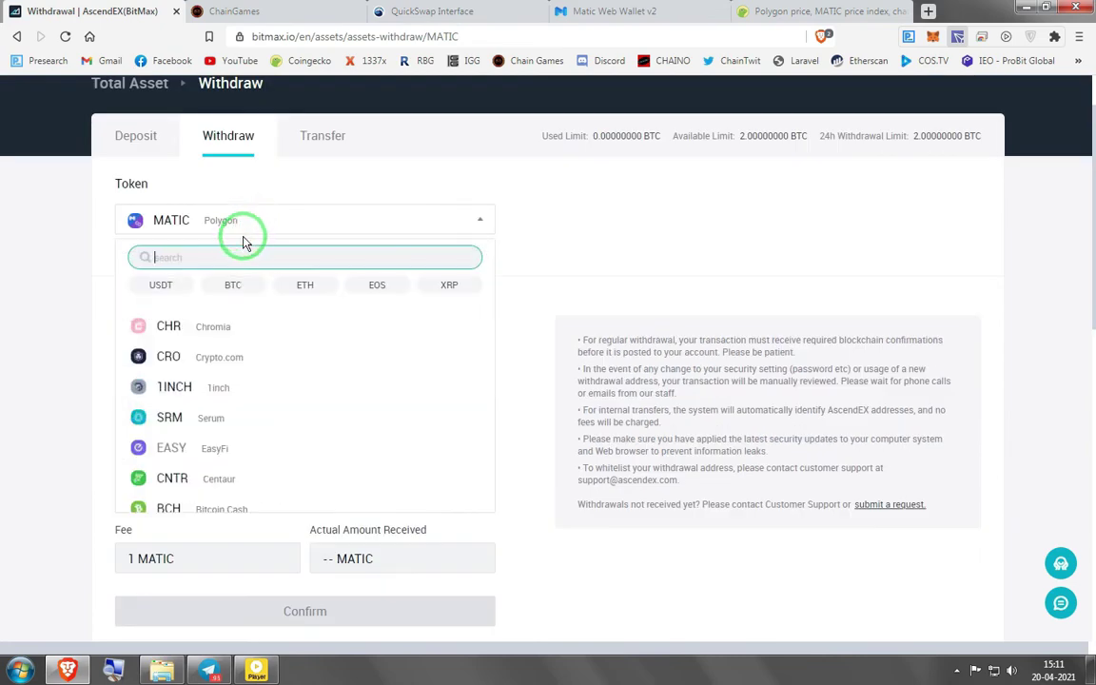
{"action": "type", "text": "bnb"}
{"action": "left_click", "coordinate": [152, 322]}
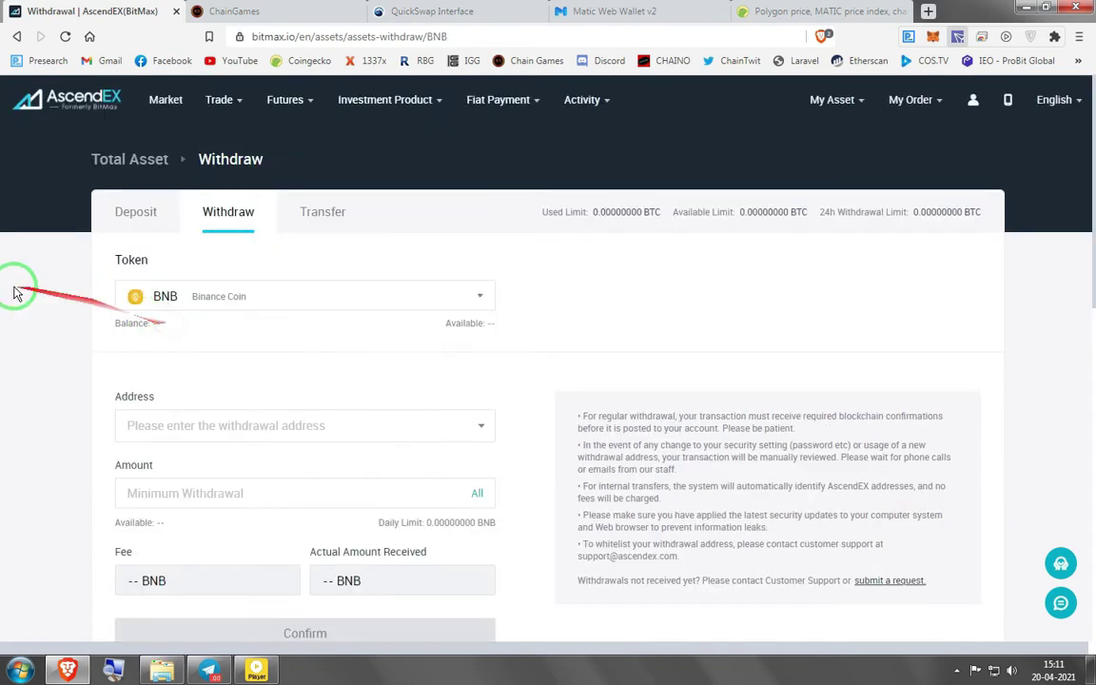
{"action": "scroll", "coordinate": [79, 366], "scroll_direction": "down", "scroll_amount": 2}
{"action": "scroll", "coordinate": [79, 366], "scroll_direction": "down", "scroll_amount": 2}
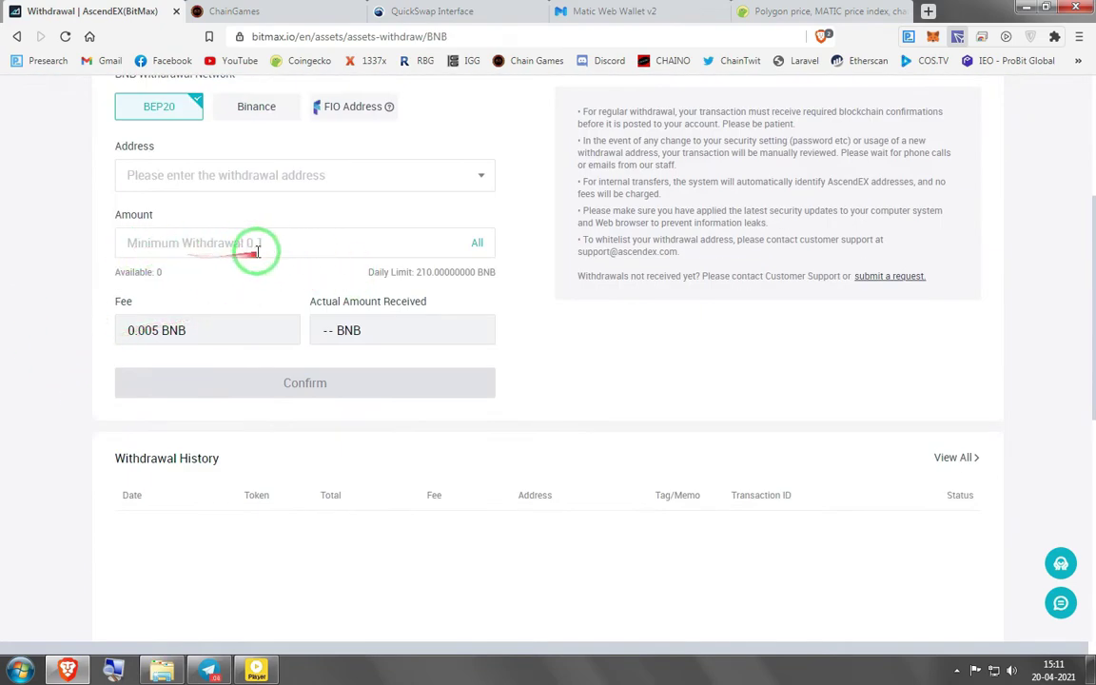
{"action": "left_click", "coordinate": [771, 11]}
{"action": "scroll", "coordinate": [885, 229], "scroll_direction": "up", "scroll_amount": 5}
{"action": "left_click", "coordinate": [846, 115]}
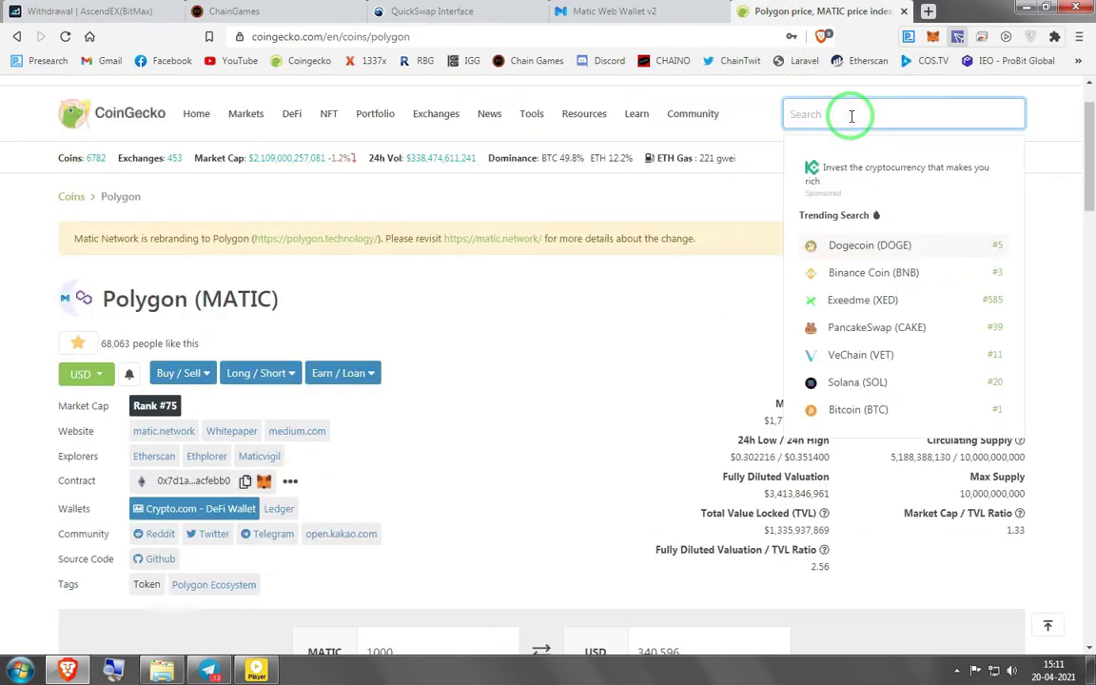
Look up Binance Coin on CoinGecko and convert 0.1 BNB to 53.939 USD
{"action": "type", "text": "bnb"}
{"action": "key", "text": "Return"}
{"action": "scroll", "coordinate": [656, 305], "scroll_direction": "down", "scroll_amount": 2}
{"action": "left_click_drag", "start_coordinate": [564, 306], "coordinate": [361, 511]}
{"action": "left_click", "coordinate": [406, 508]}
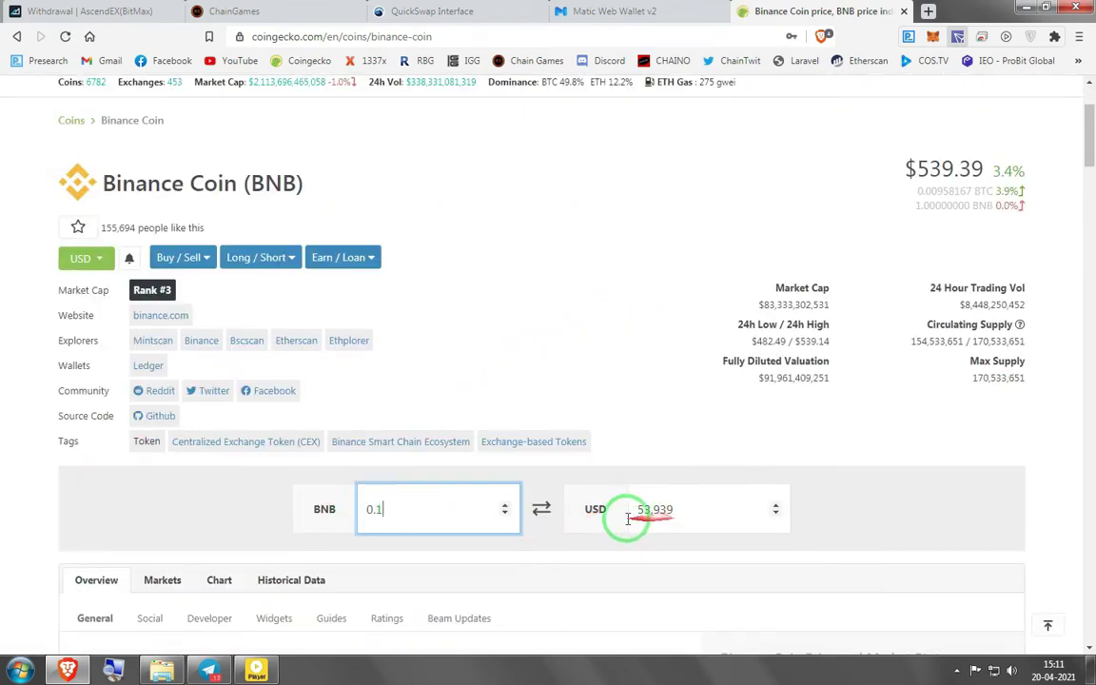
{"action": "left_click", "coordinate": [103, 10]}
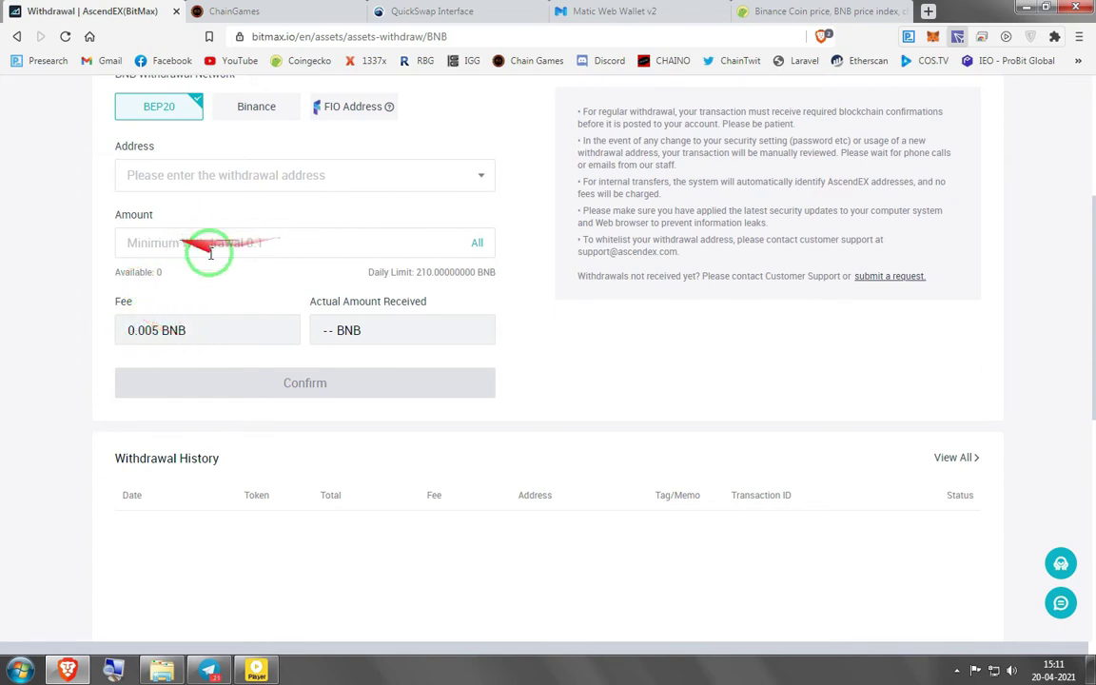
{"action": "left_click", "coordinate": [761, 11]}
{"action": "left_click", "coordinate": [124, 9]}
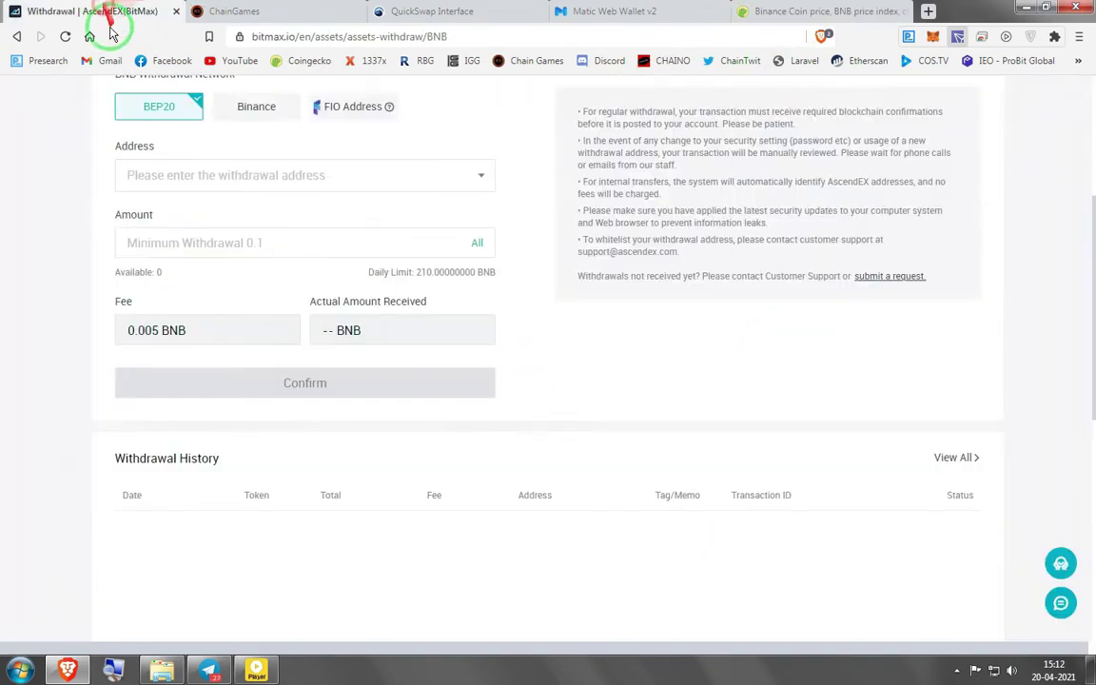
{"action": "scroll", "coordinate": [262, 247], "scroll_direction": "up", "scroll_amount": 3}
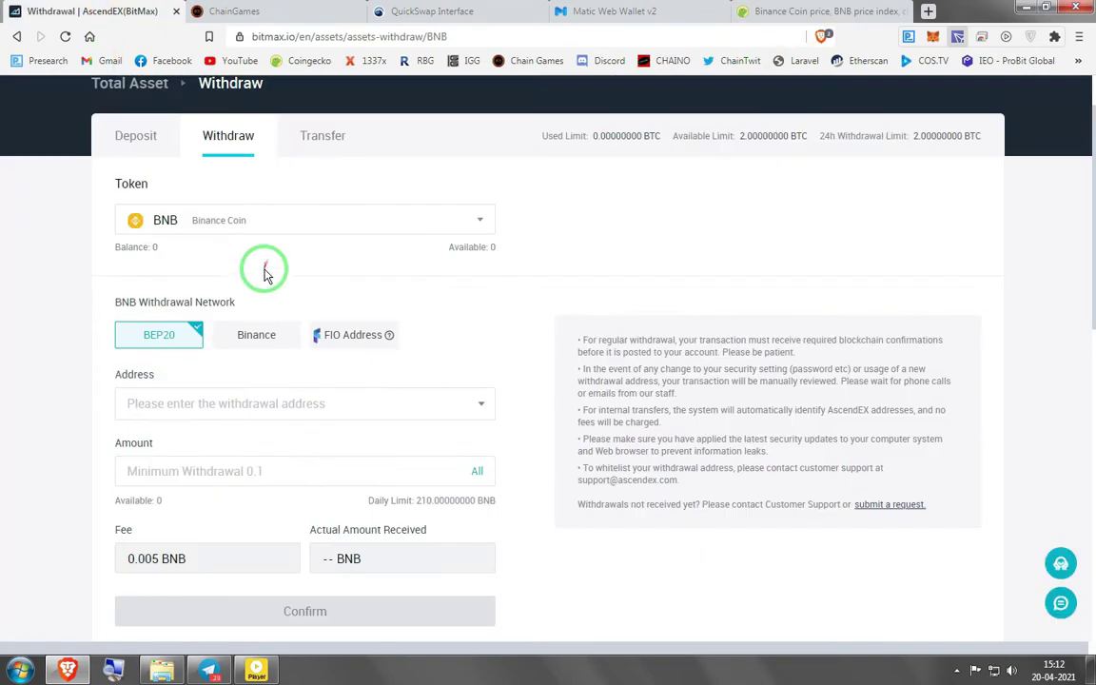
{"action": "scroll", "coordinate": [252, 325], "scroll_direction": "up", "scroll_amount": 1}
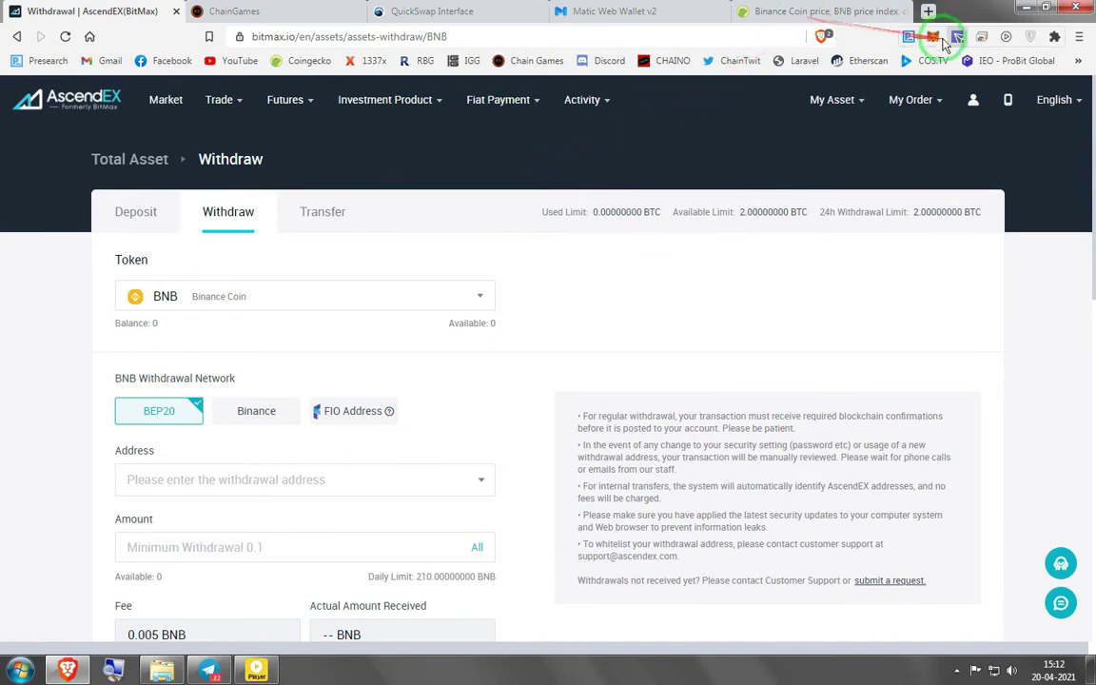
Review MetaMask's recent activity, then view AscendEX's asset overview with 1,042.20 MATIC
{"action": "left_click", "coordinate": [933, 38]}
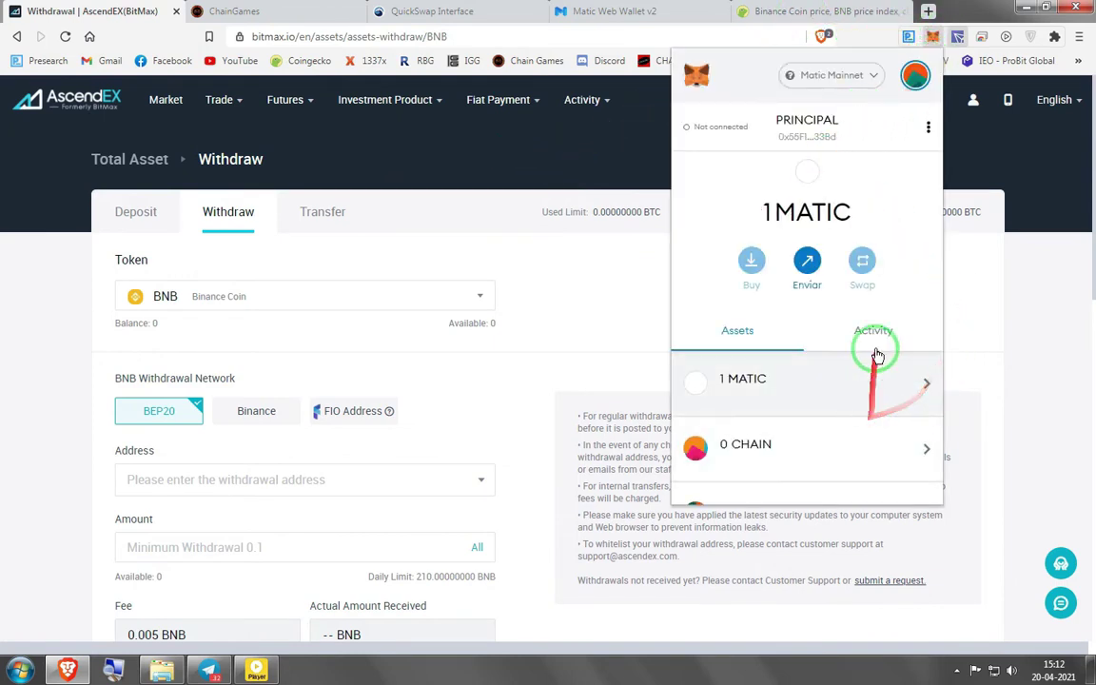
{"action": "left_click", "coordinate": [868, 335]}
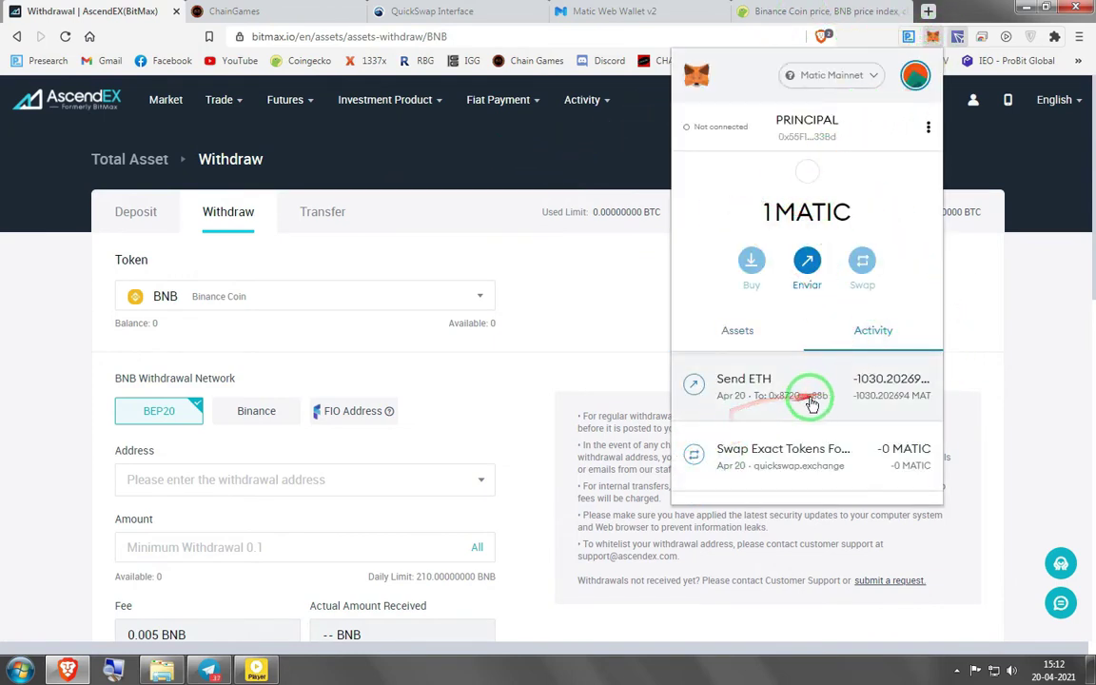
{"action": "left_click", "coordinate": [54, 394]}
{"action": "left_click", "coordinate": [152, 158]}
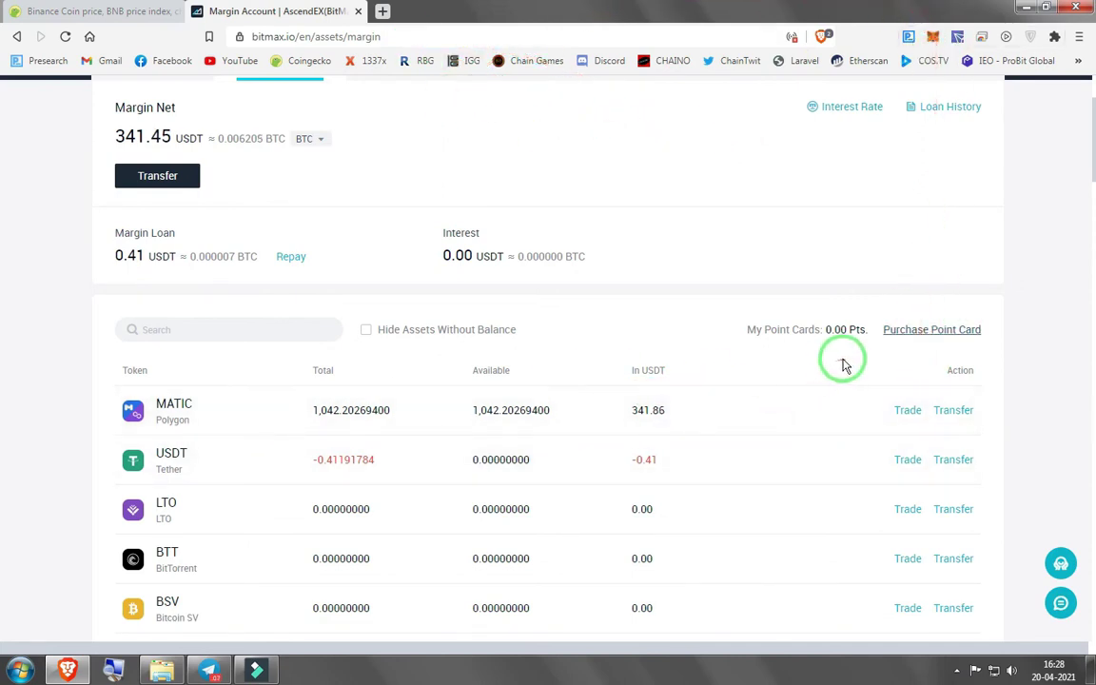
Place a limit sell of 1,042 MATIC on the MATIC/USDT margin market
{"action": "left_click", "coordinate": [910, 412]}
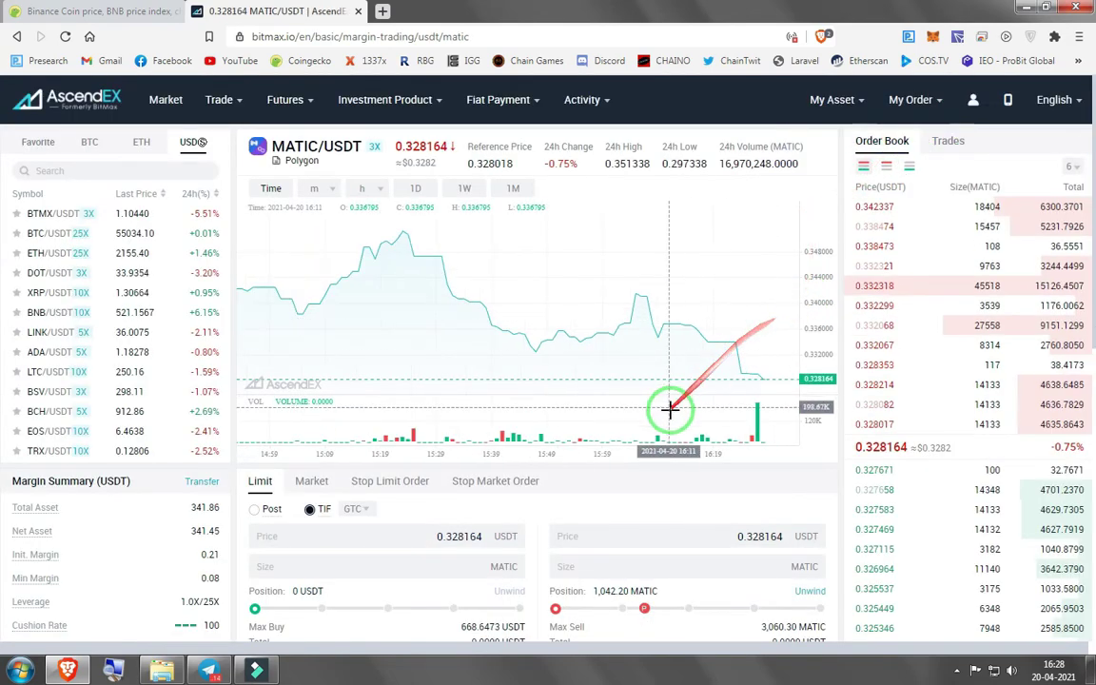
{"action": "scroll", "coordinate": [671, 404], "scroll_direction": "down", "scroll_amount": 3}
{"action": "left_click", "coordinate": [742, 359]}
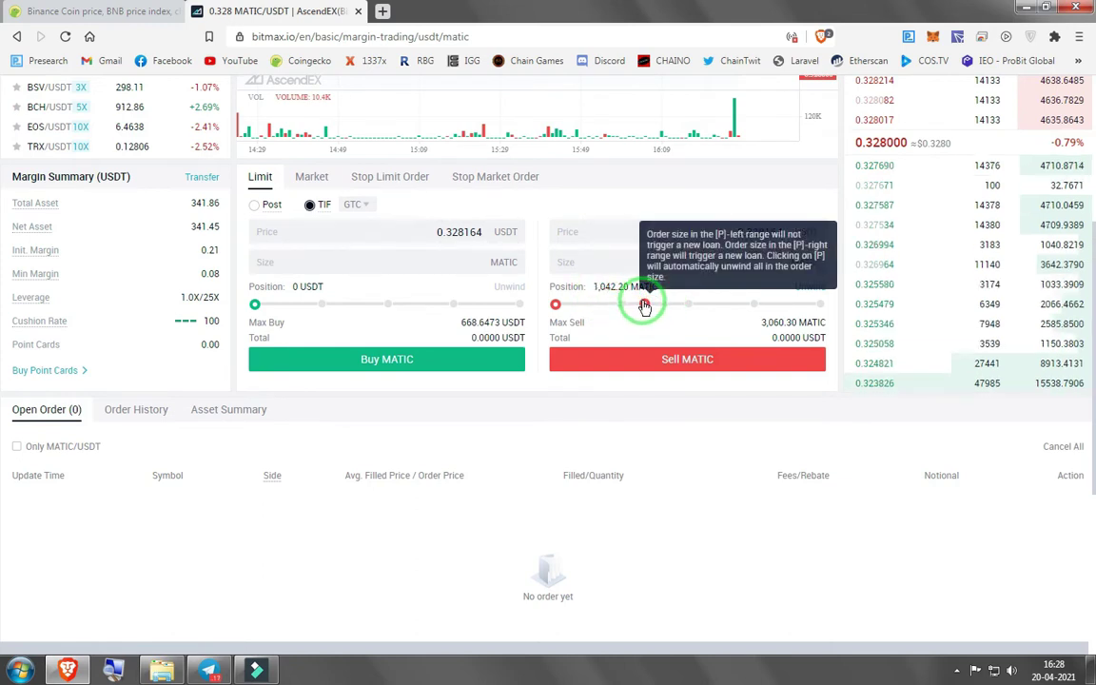
{"action": "left_click_drag", "start_coordinate": [558, 303], "coordinate": [860, 304]}
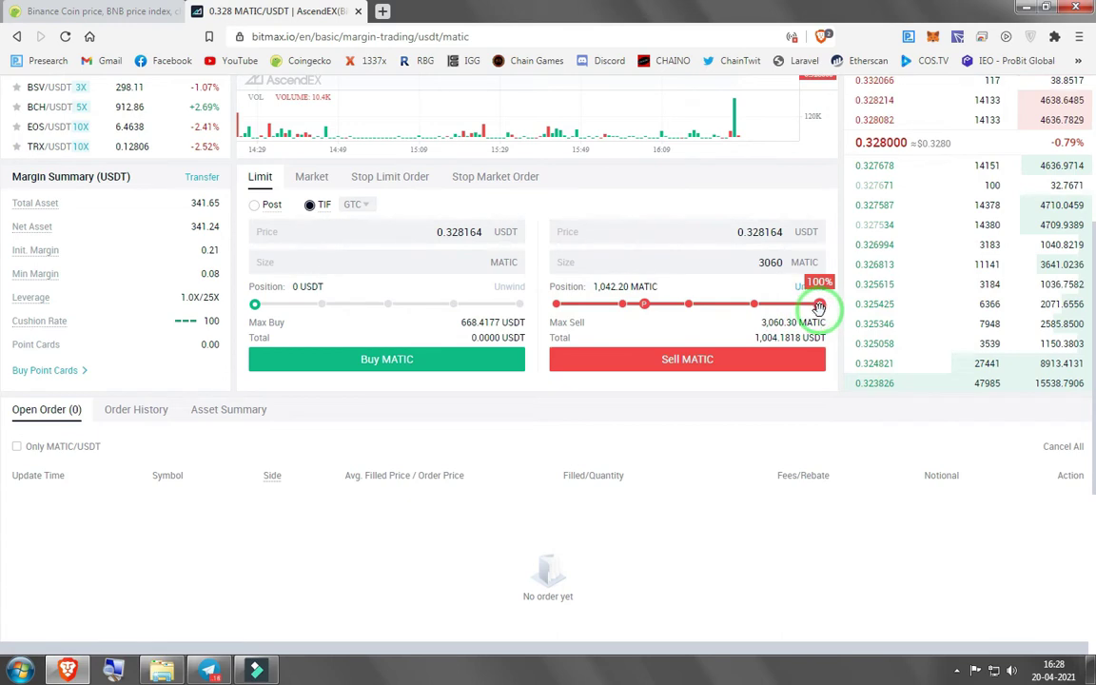
{"action": "left_click_drag", "start_coordinate": [819, 303], "coordinate": [661, 310]}
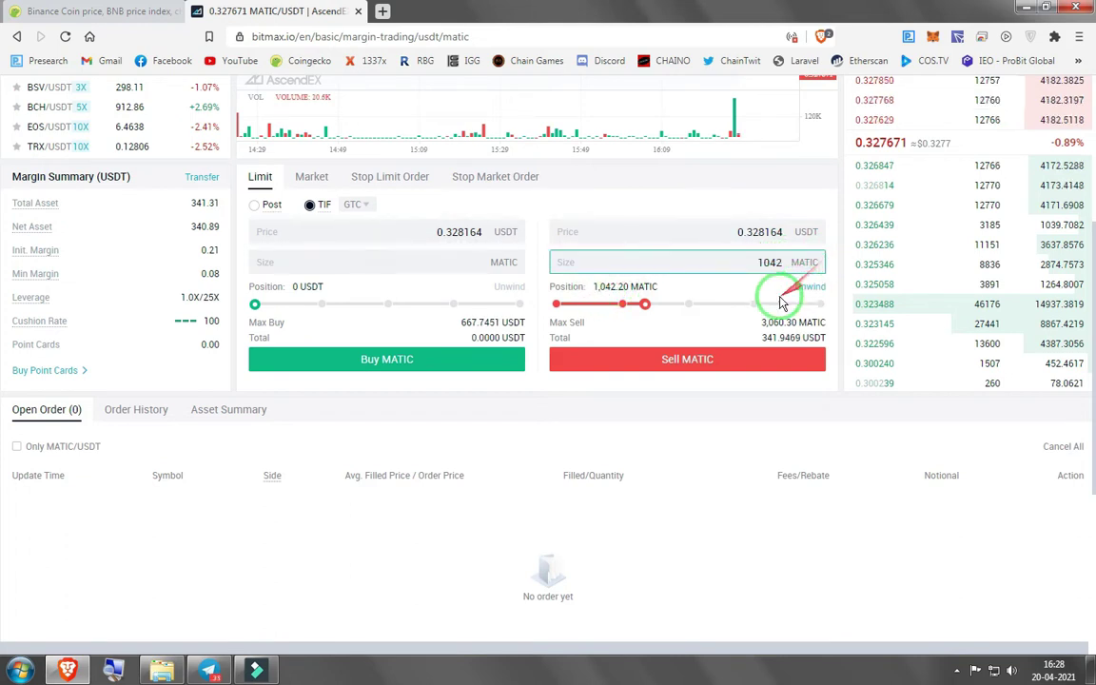
{"action": "left_click", "coordinate": [671, 363]}
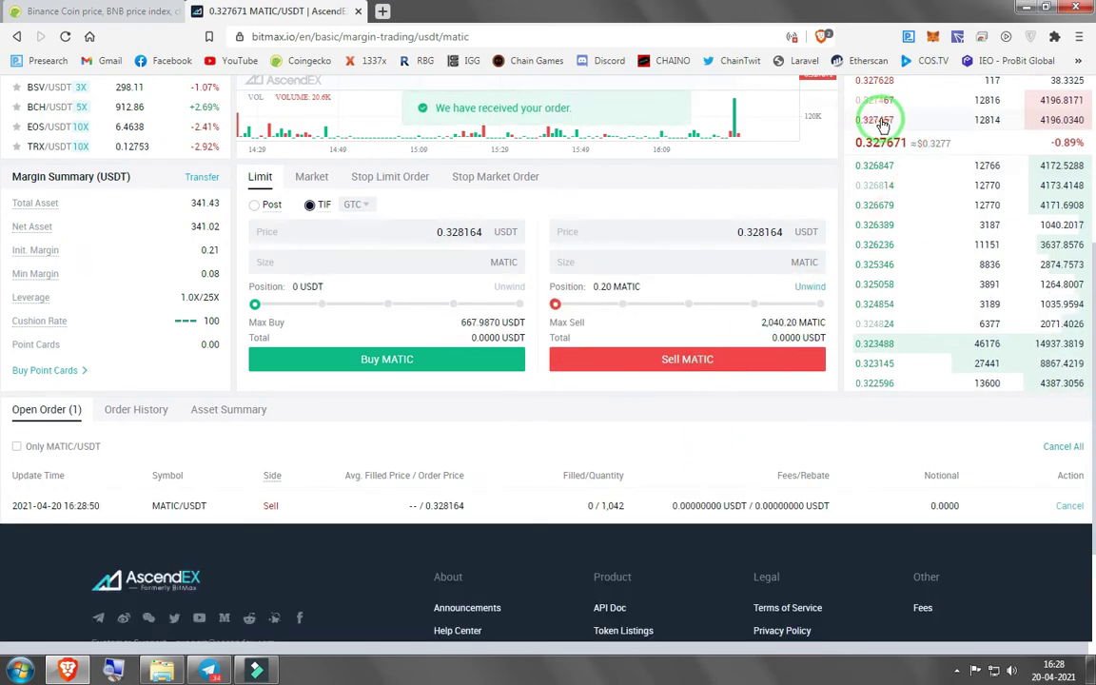
Cancel the unfilled 0.328164 sell order and resell 1,042 MATIC at the 0.327456 bid
{"action": "scroll", "coordinate": [812, 436], "scroll_direction": "down", "scroll_amount": 2}
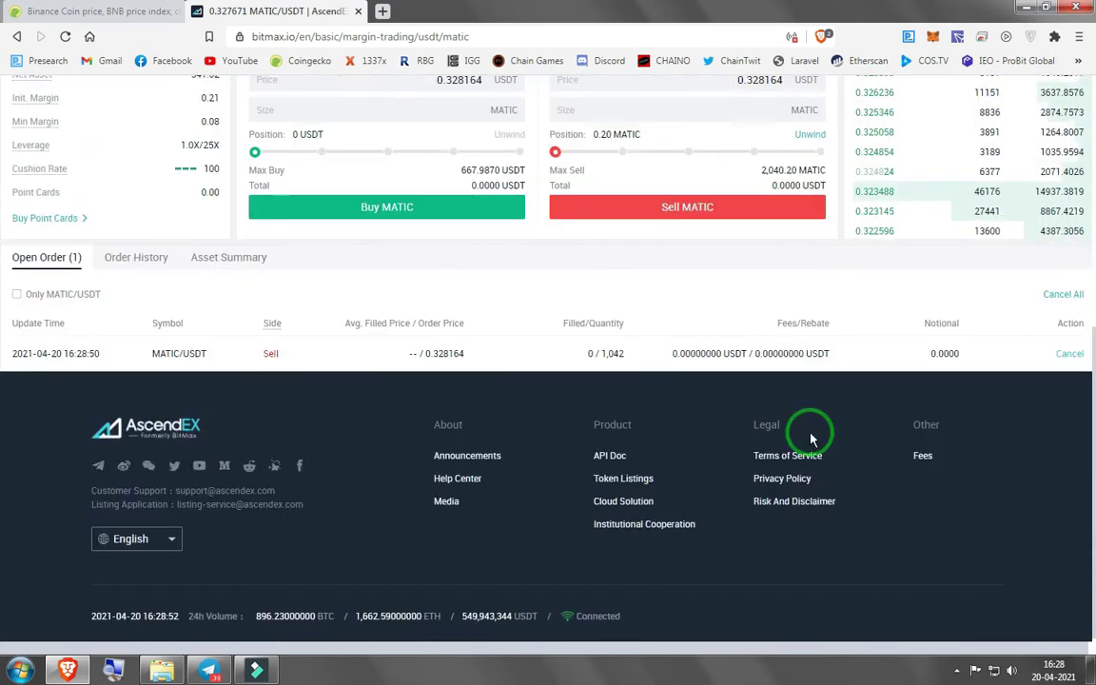
{"action": "scroll", "coordinate": [811, 436], "scroll_direction": "up", "scroll_amount": 1}
{"action": "scroll", "coordinate": [811, 435], "scroll_direction": "up", "scroll_amount": 1}
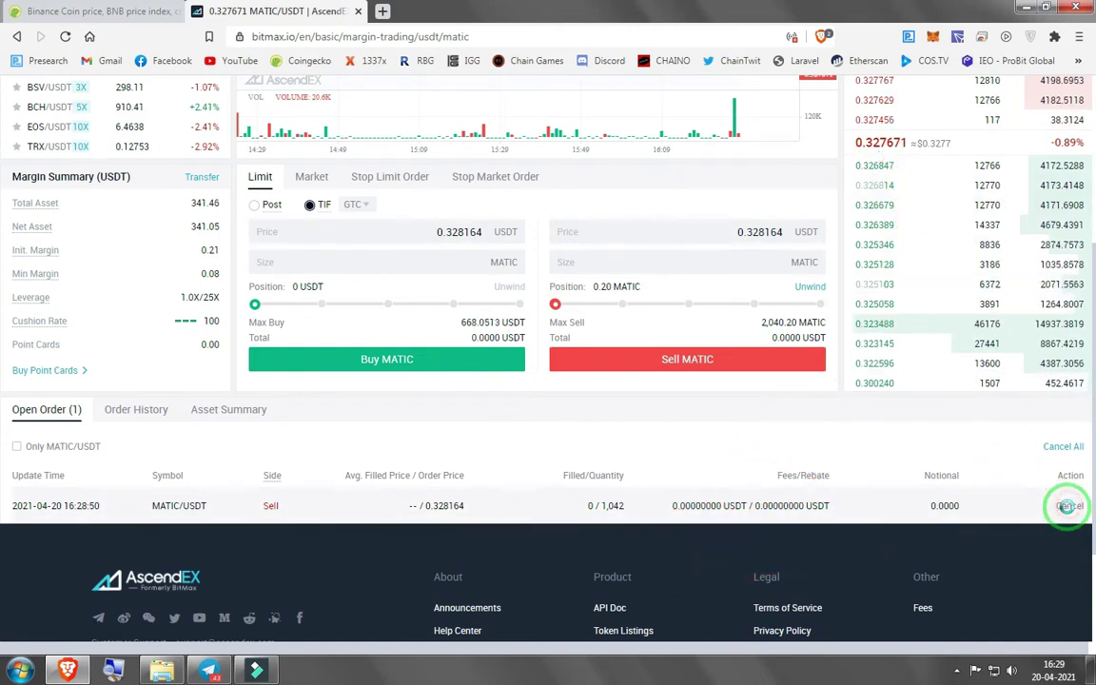
{"action": "left_click", "coordinate": [1063, 505]}
{"action": "scroll", "coordinate": [913, 481], "scroll_direction": "up", "scroll_amount": 1}
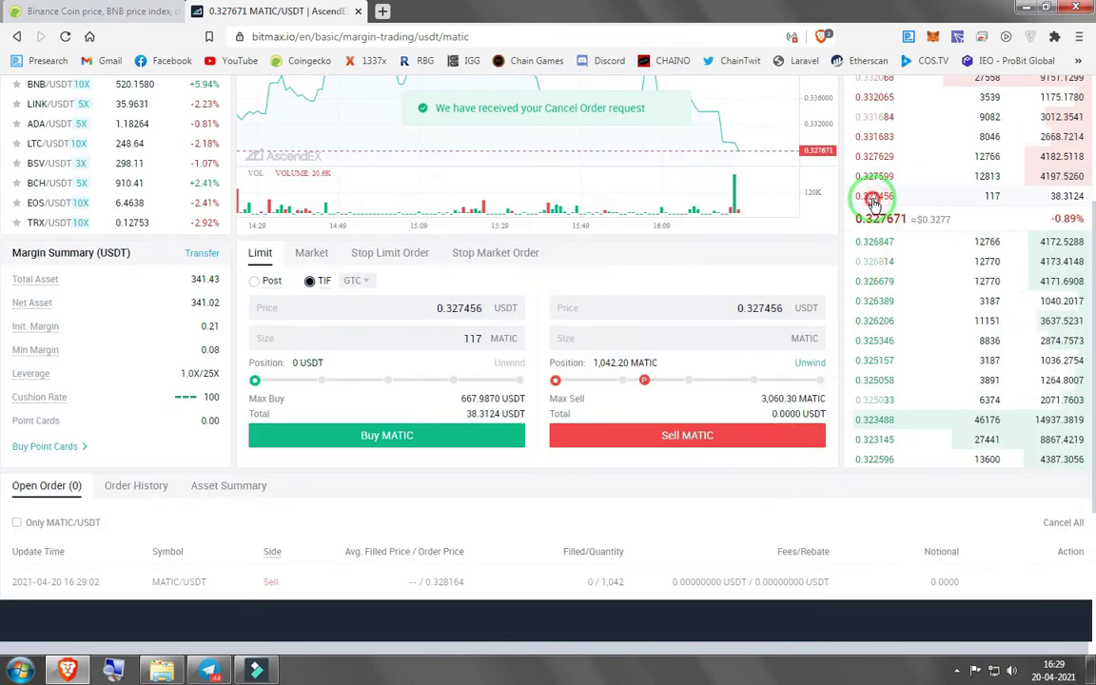
{"action": "left_click", "coordinate": [644, 381]}
{"action": "left_click", "coordinate": [721, 442]}
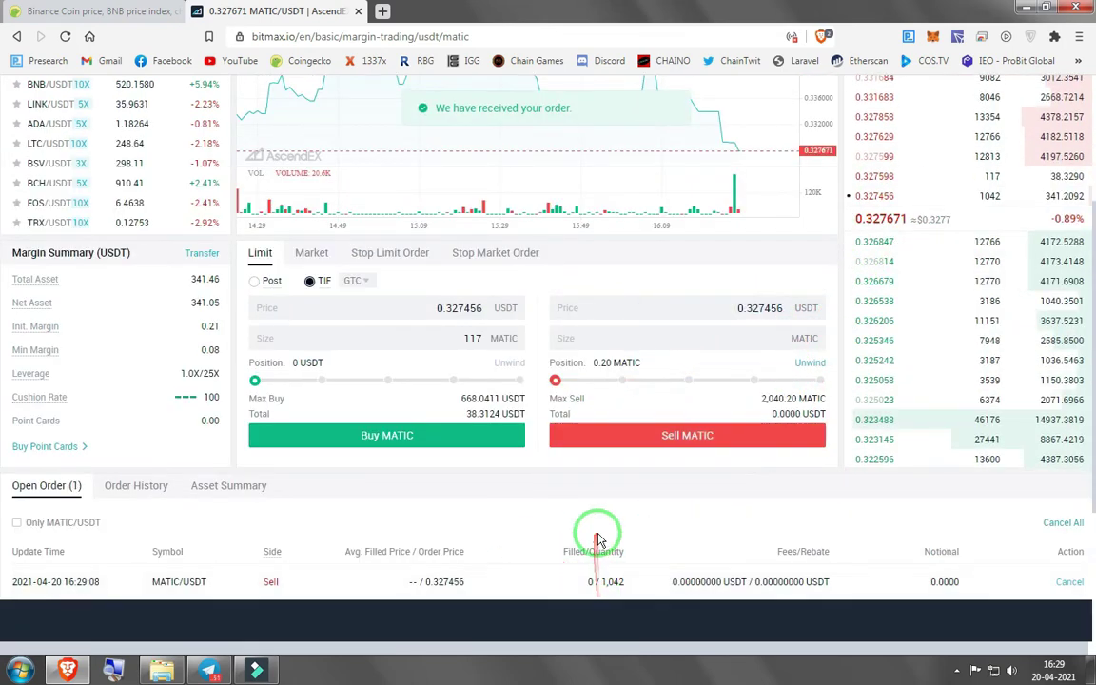
{"action": "scroll", "coordinate": [595, 511], "scroll_direction": "down", "scroll_amount": 1}
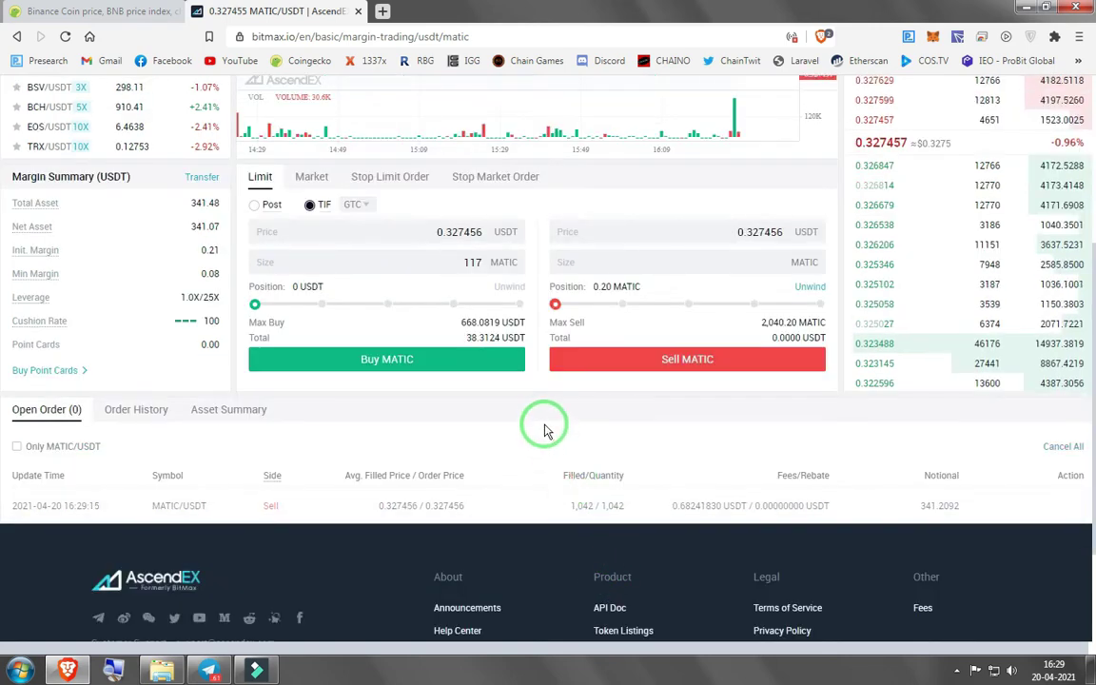
Open the BNB/USDT margin market from the USDT row of the Margin Account
{"action": "scroll", "coordinate": [618, 466], "scroll_direction": "up", "scroll_amount": 4}
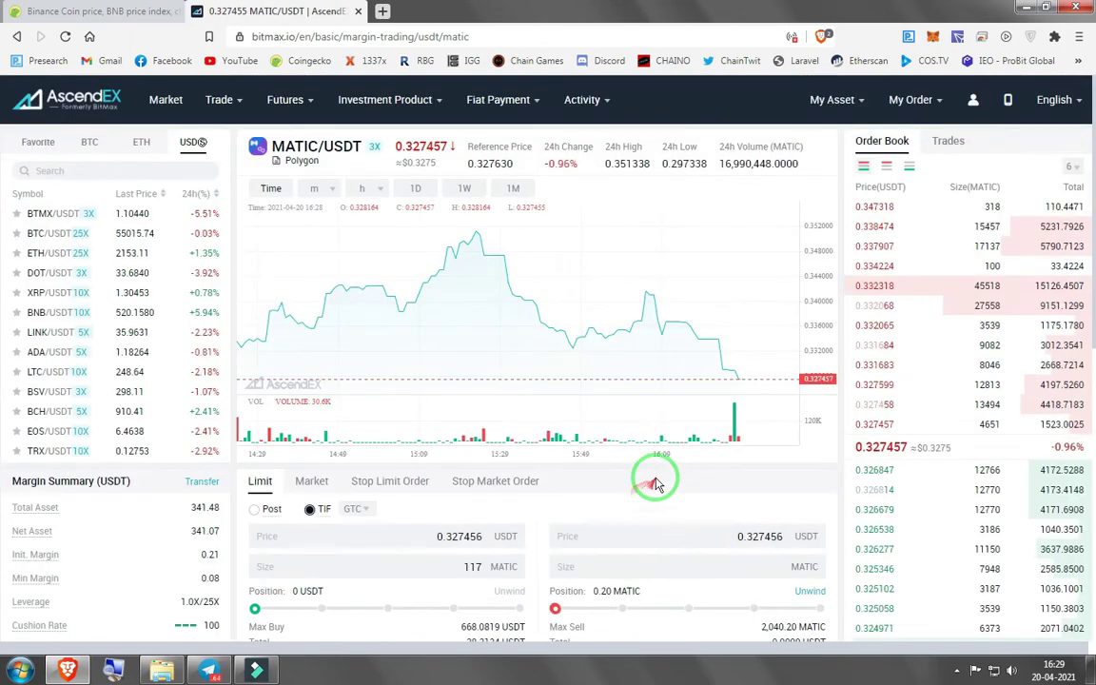
{"action": "mouse_move", "coordinate": [928, 95]}
{"action": "mouse_move", "coordinate": [834, 99]}
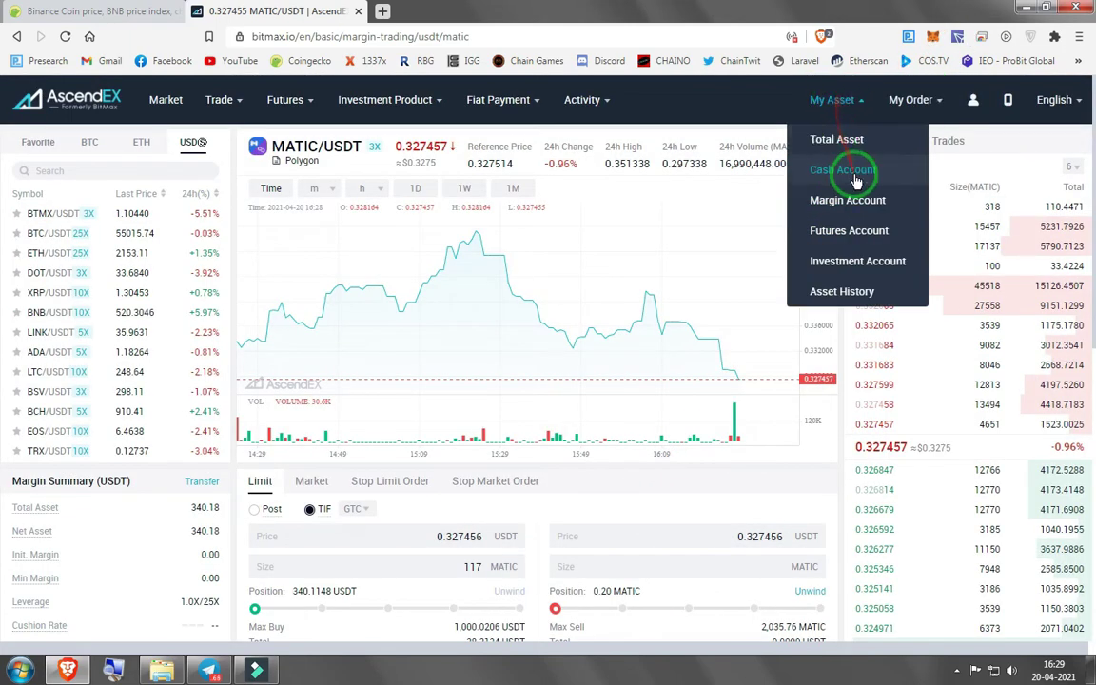
{"action": "left_click", "coordinate": [836, 198]}
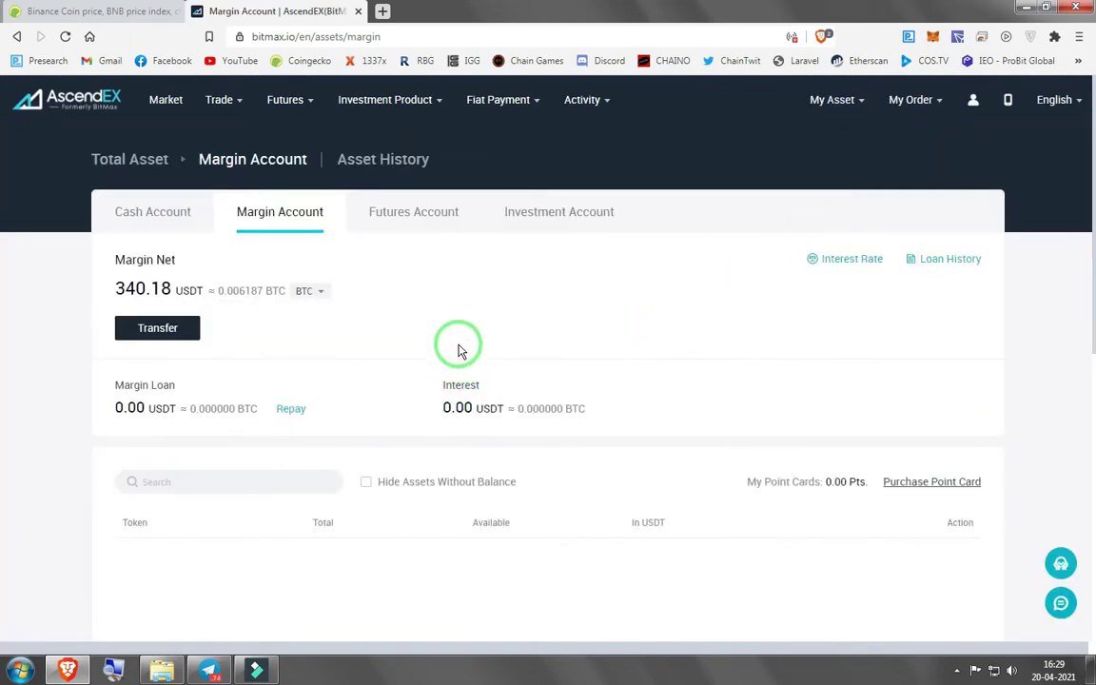
{"action": "scroll", "coordinate": [460, 362], "scroll_direction": "down", "scroll_amount": 3}
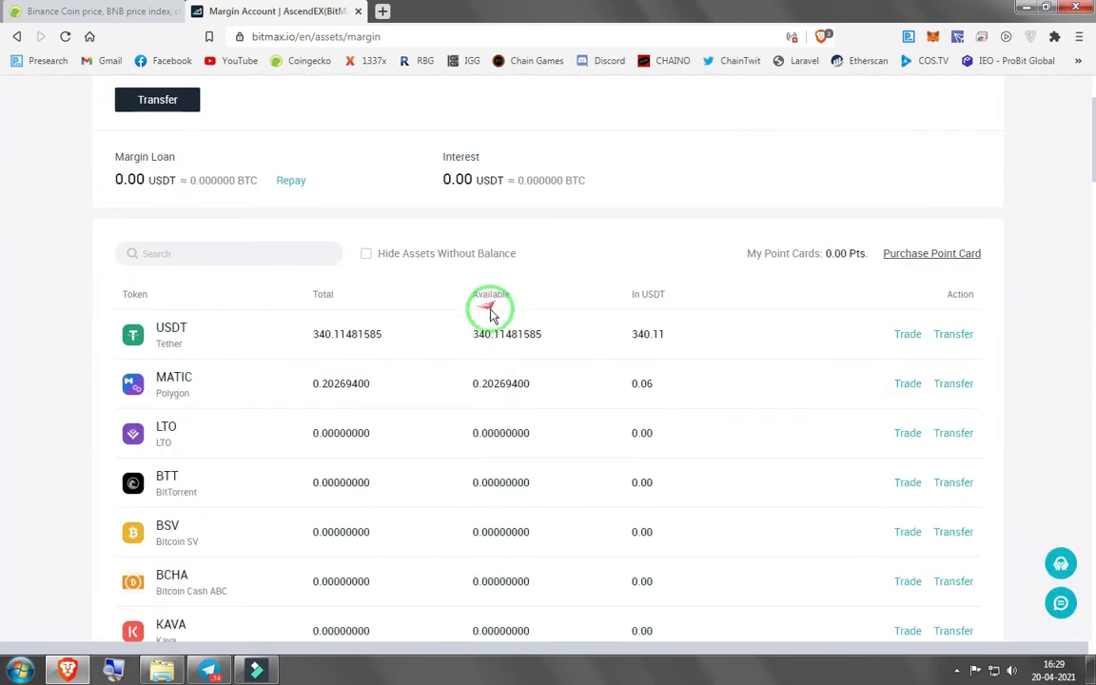
{"action": "left_click", "coordinate": [911, 338]}
{"action": "left_click", "coordinate": [69, 170]}
{"action": "type", "text": "bnb"}
{"action": "left_click", "coordinate": [52, 213]}
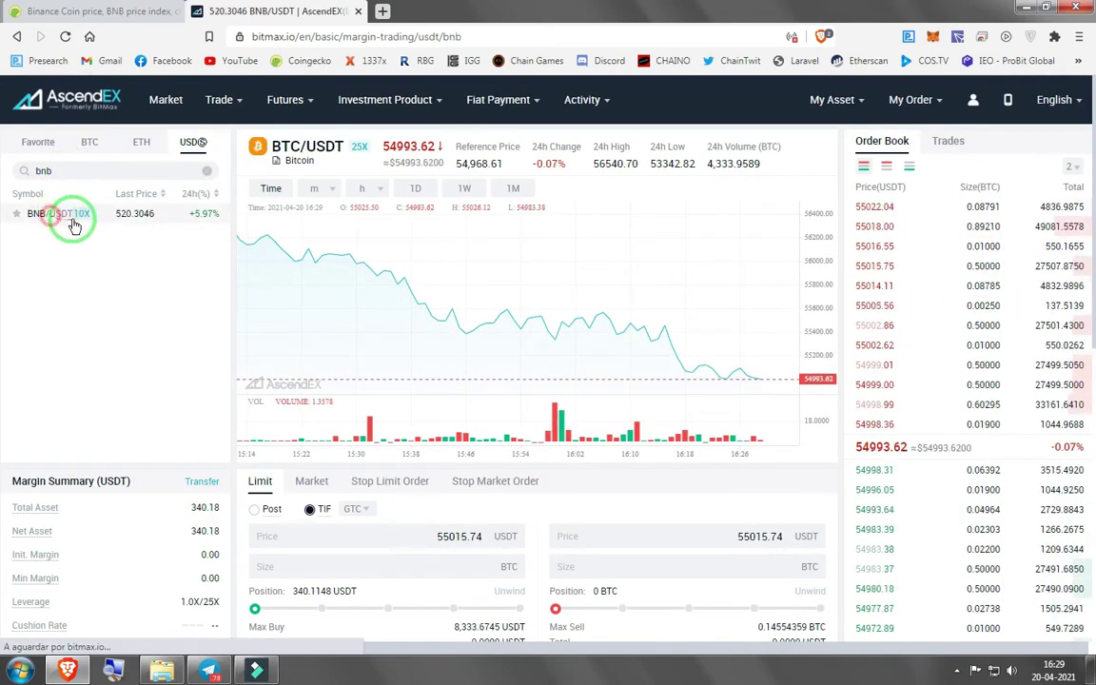
Take the 520.3908 buy price from the order book and adjust the buy size slider
{"action": "scroll", "coordinate": [391, 509], "scroll_direction": "down", "scroll_amount": 3}
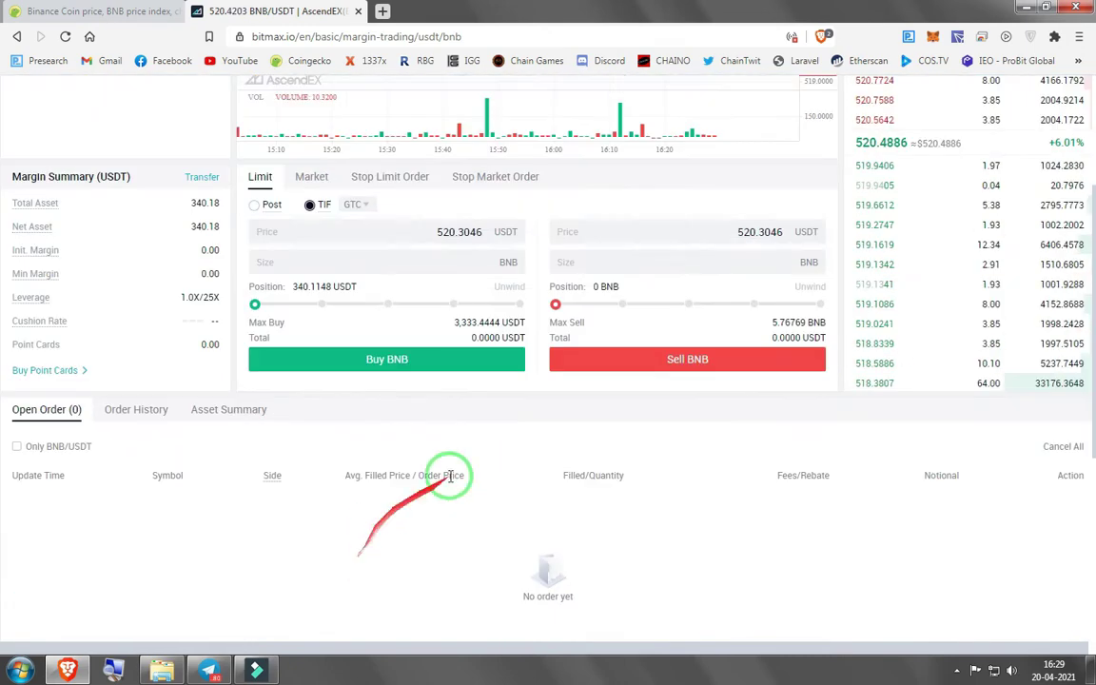
{"action": "scroll", "coordinate": [476, 482], "scroll_direction": "up", "scroll_amount": 1}
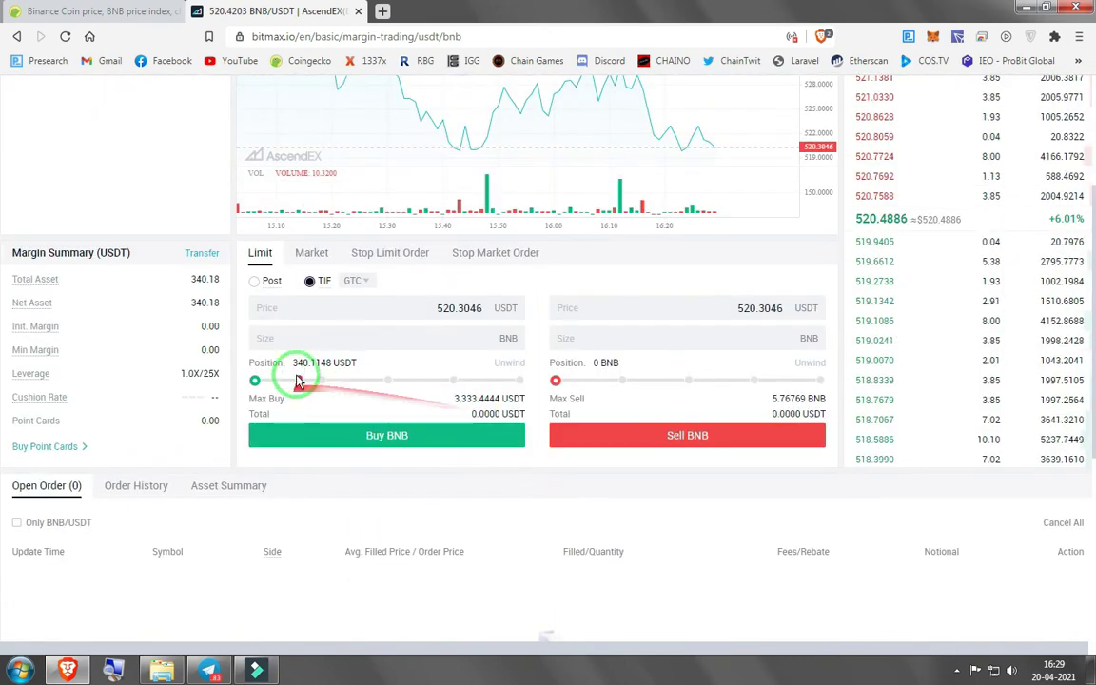
{"action": "left_click", "coordinate": [352, 382]}
{"action": "left_click", "coordinate": [875, 190]}
{"action": "left_click_drag", "start_coordinate": [307, 396], "coordinate": [288, 381]}
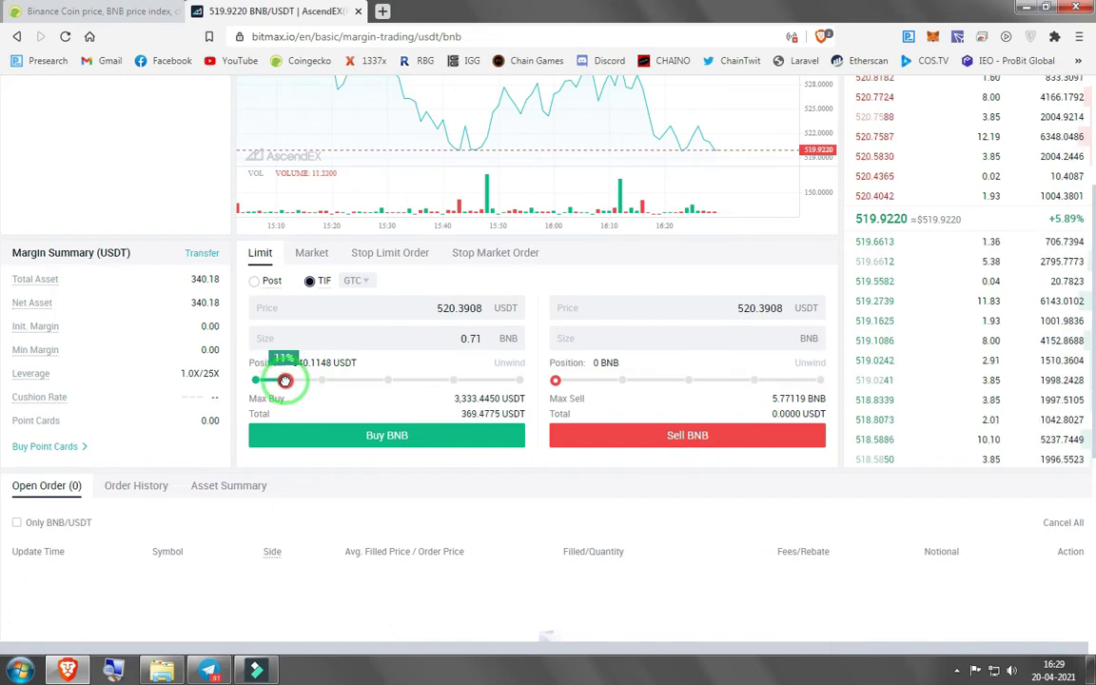
{"action": "left_click_drag", "start_coordinate": [285, 381], "coordinate": [281, 380]}
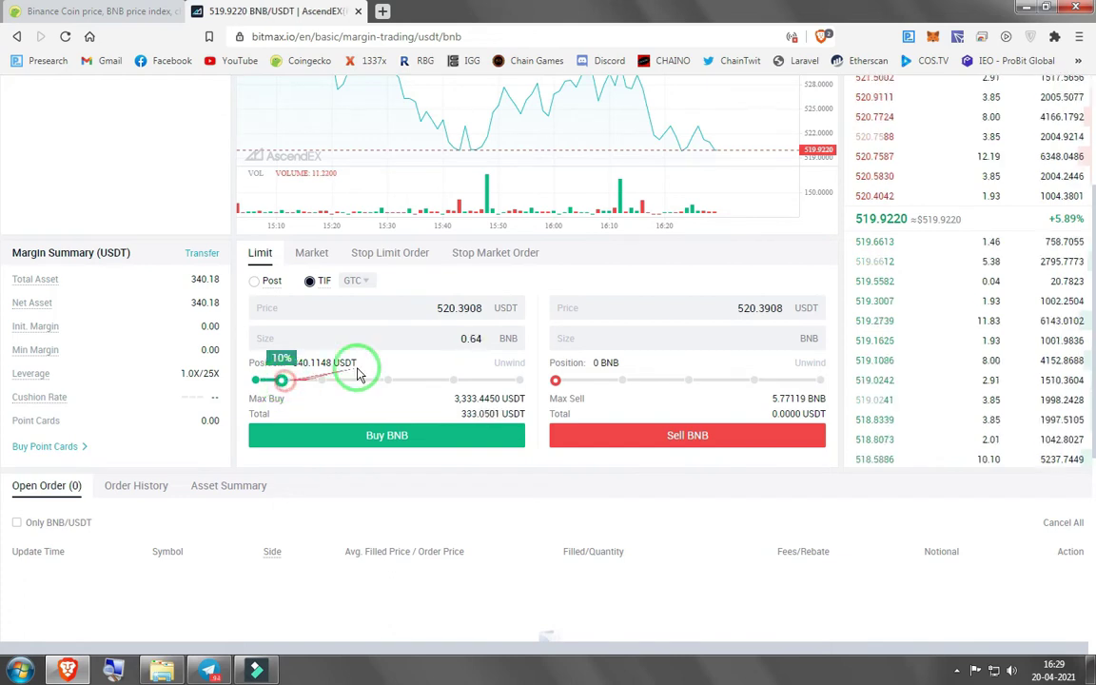
Correct the buy size to 0.65 BNB and place the buy order
{"action": "left_click", "coordinate": [469, 341]}
{"action": "key", "text": "BackSpace"}
{"action": "type", "text": "5"}
{"action": "key", "text": "BackSpace"}
{"action": "type", "text": "6"}
{"action": "key", "text": "BackSpace"}
{"action": "type", "text": "5"}
{"action": "left_click", "coordinate": [393, 435]}
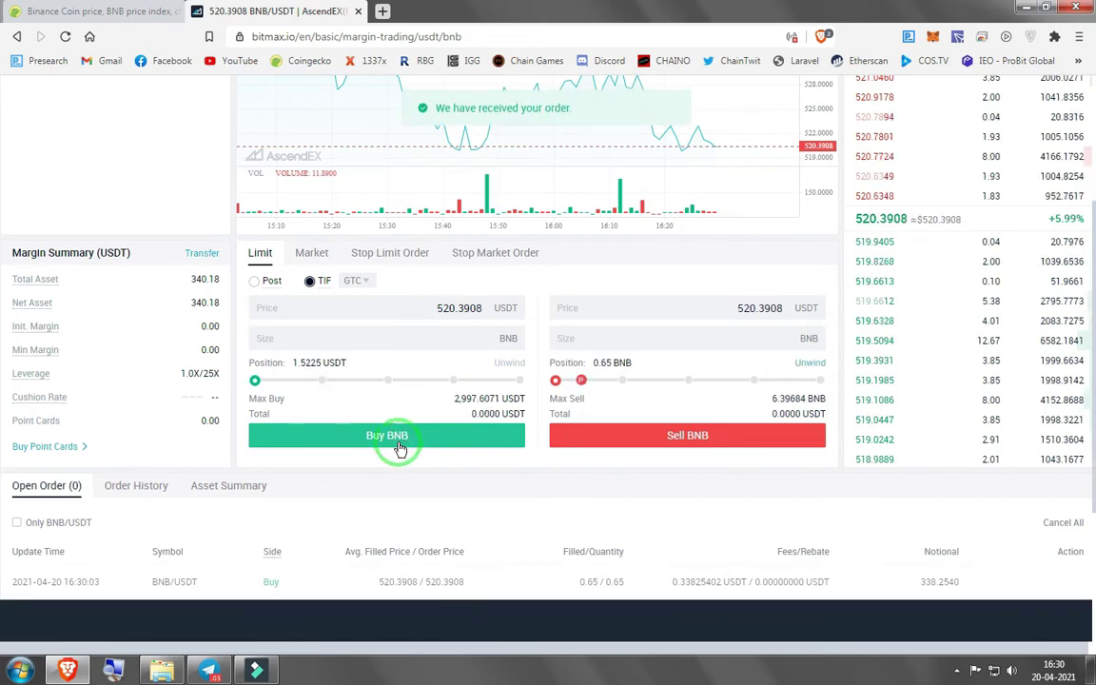
{"action": "scroll", "coordinate": [611, 447], "scroll_direction": "down", "scroll_amount": 1}
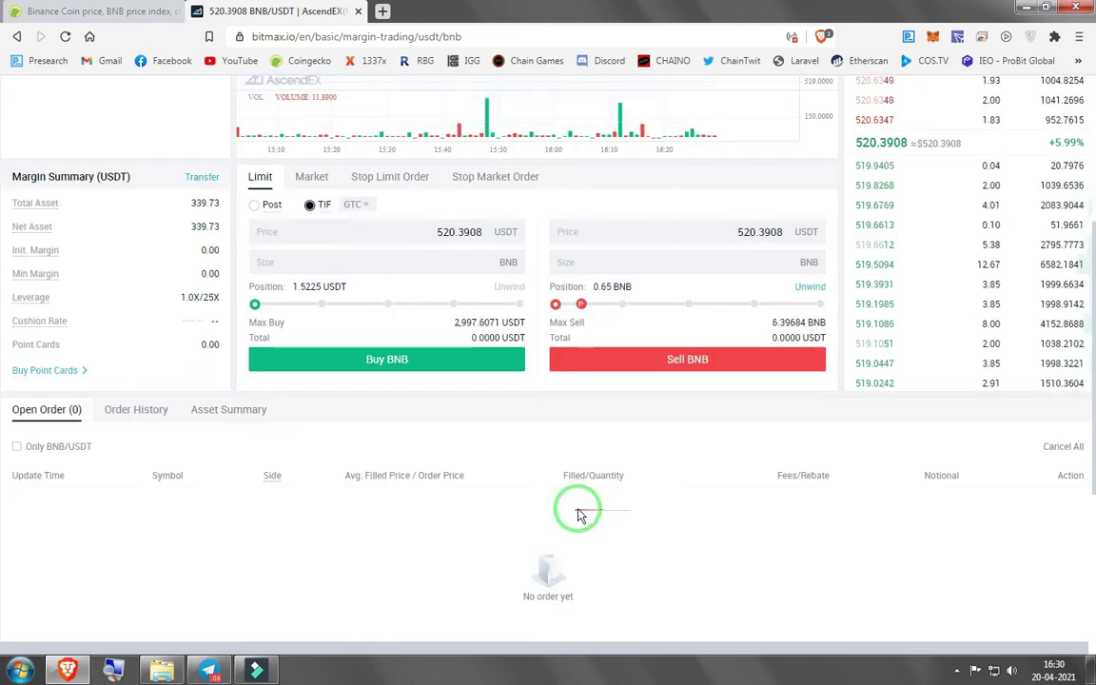
{"action": "scroll", "coordinate": [580, 514], "scroll_direction": "up", "scroll_amount": 4}
Transfer all 0.65 BNB from Margin to Cash, then go back to the Total Asset overview
{"action": "mouse_move", "coordinate": [842, 105]}
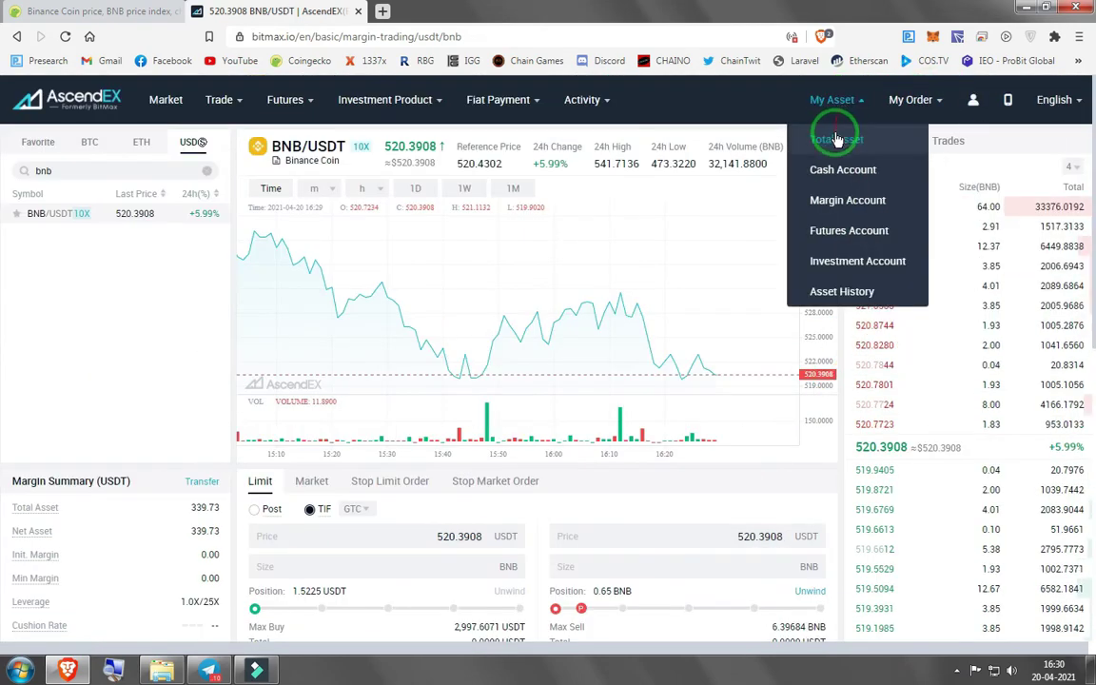
{"action": "left_click", "coordinate": [847, 203]}
{"action": "scroll", "coordinate": [547, 445], "scroll_direction": "down", "scroll_amount": 3}
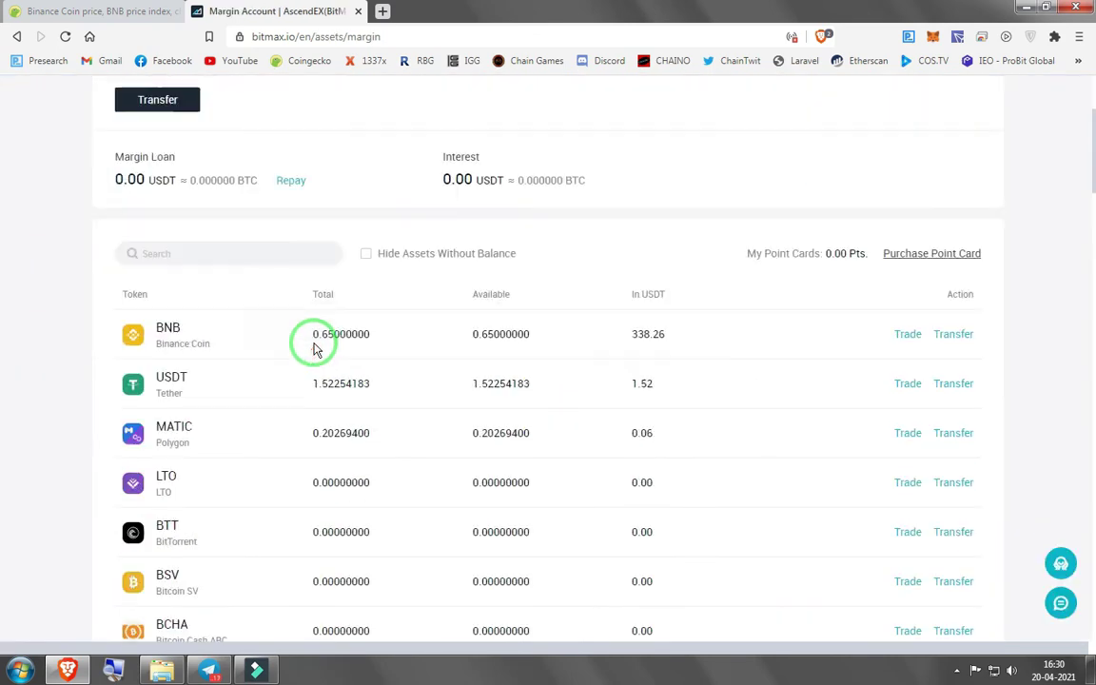
{"action": "left_click", "coordinate": [952, 336]}
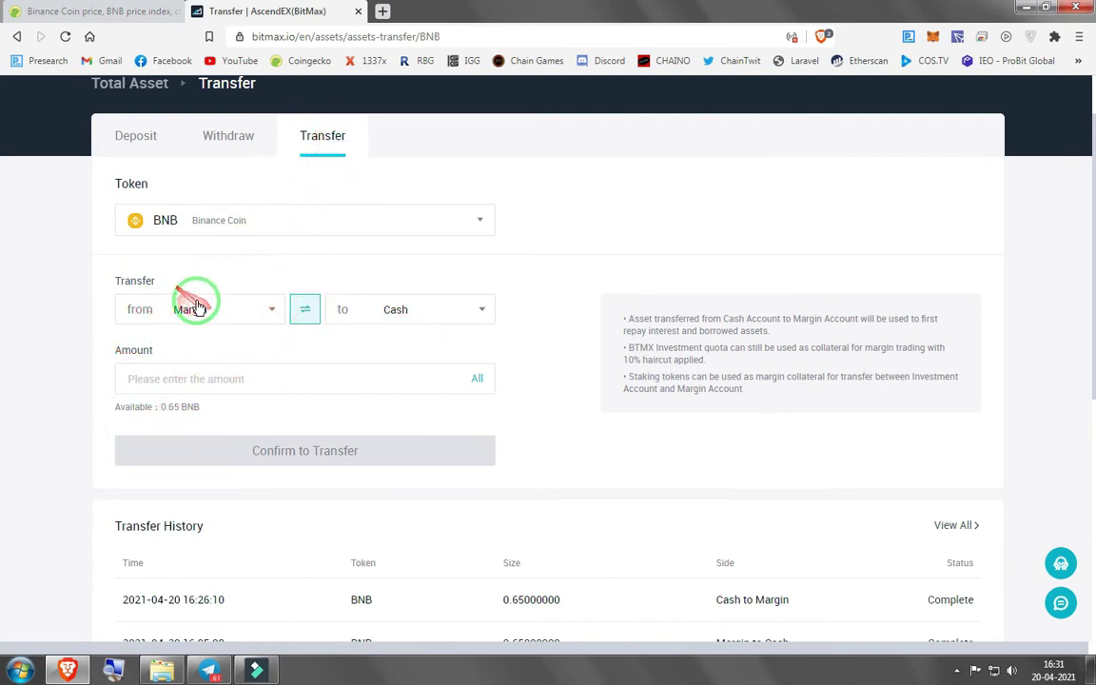
{"action": "left_click", "coordinate": [477, 379]}
{"action": "left_click", "coordinate": [302, 449]}
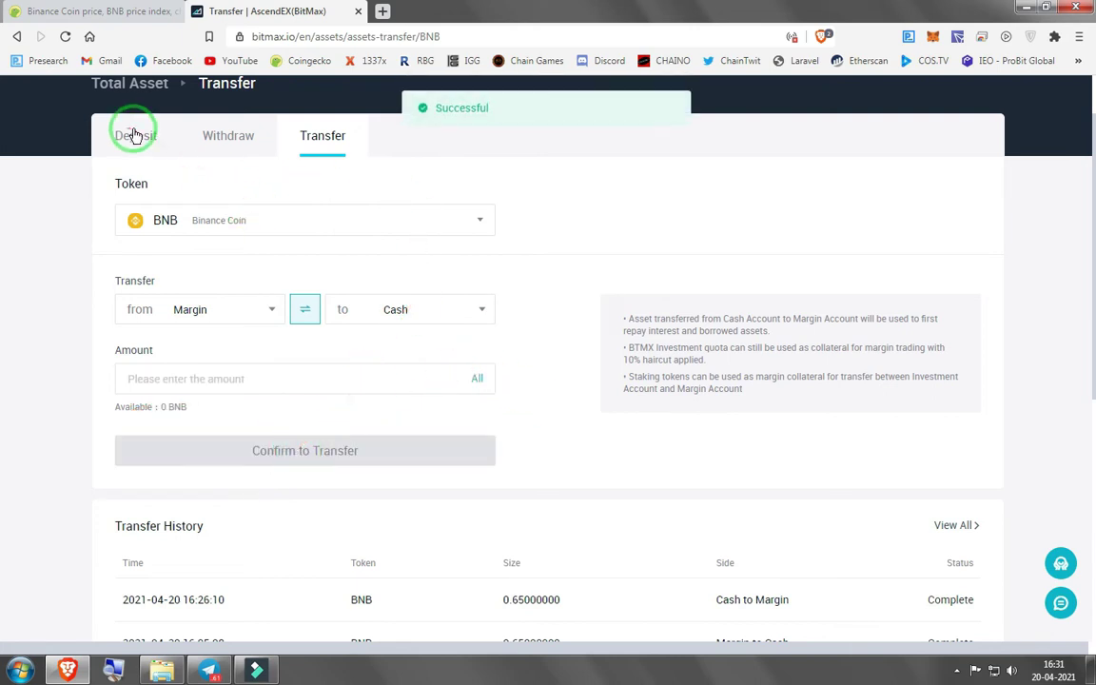
{"action": "scroll", "coordinate": [153, 143], "scroll_direction": "up", "scroll_amount": 1}
{"action": "left_click", "coordinate": [143, 164]}
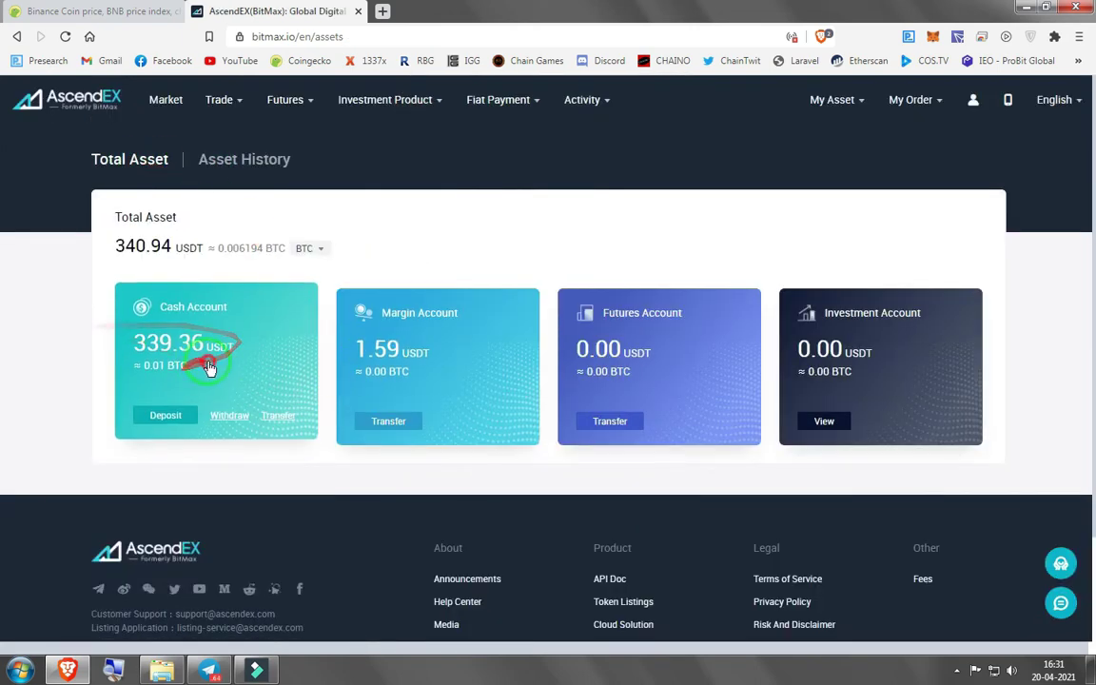
Start a cash-account withdrawal and choose BNB as the token
{"action": "left_click", "coordinate": [210, 371]}
{"action": "left_click", "coordinate": [16, 36]}
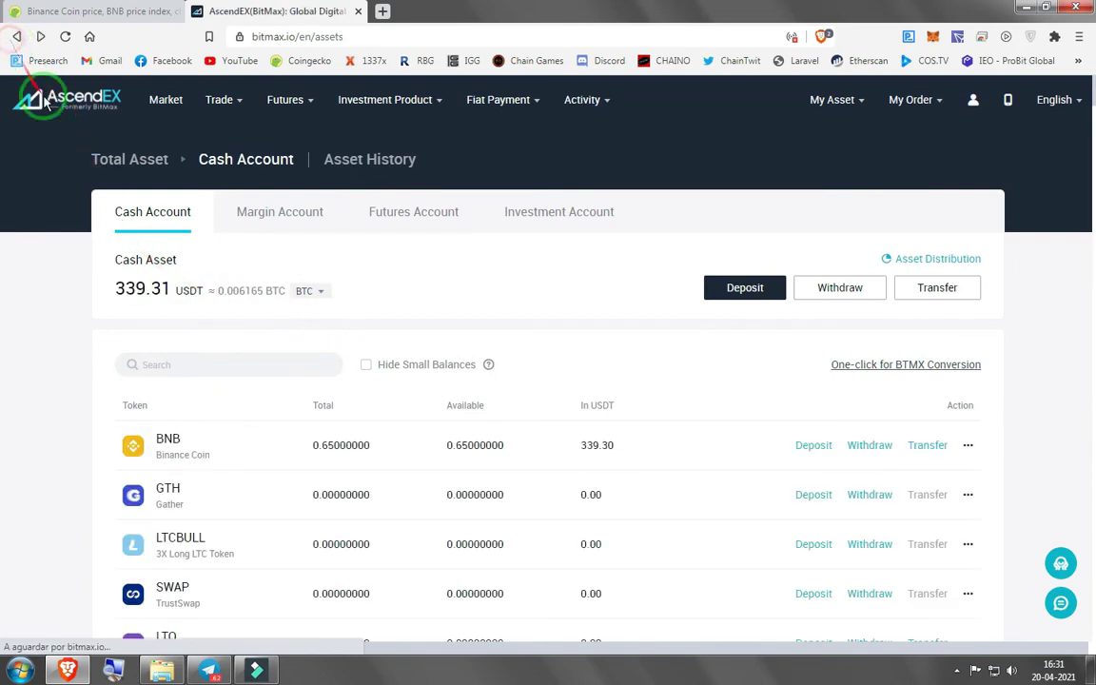
{"action": "left_click", "coordinate": [221, 417]}
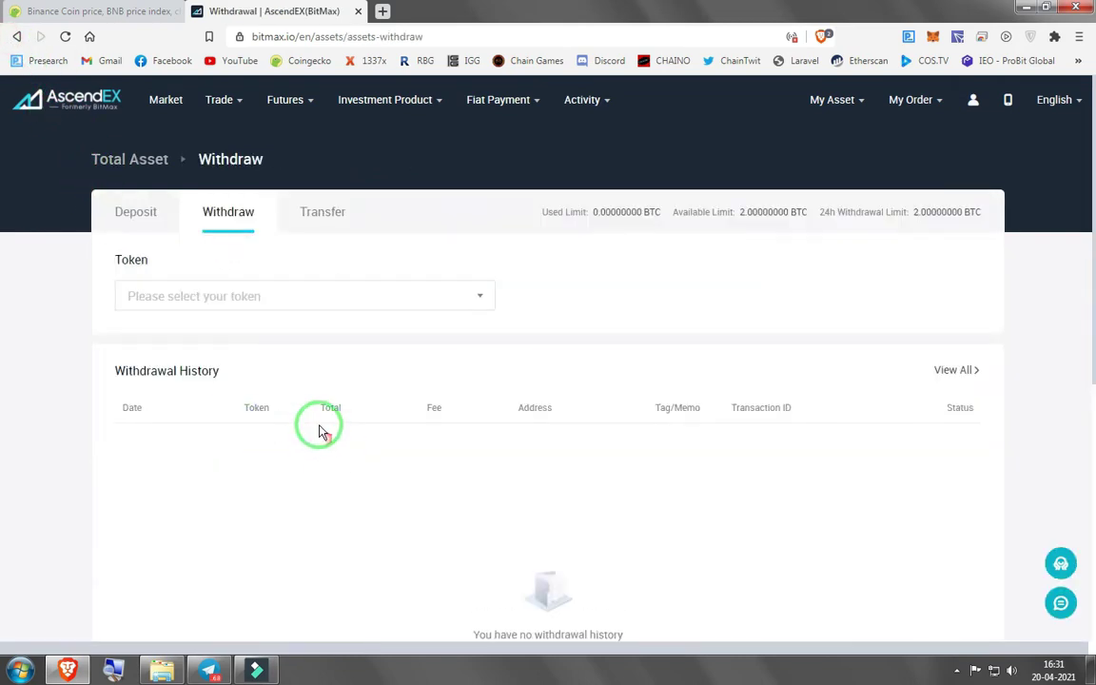
{"action": "left_click", "coordinate": [252, 300]}
{"action": "type", "text": "bnb"}
{"action": "left_click", "coordinate": [161, 403]}
Paste the MetaMask Binance Smart Chain address and withdraw the entire 0.65 BNB balance
{"action": "left_click", "coordinate": [930, 40]}
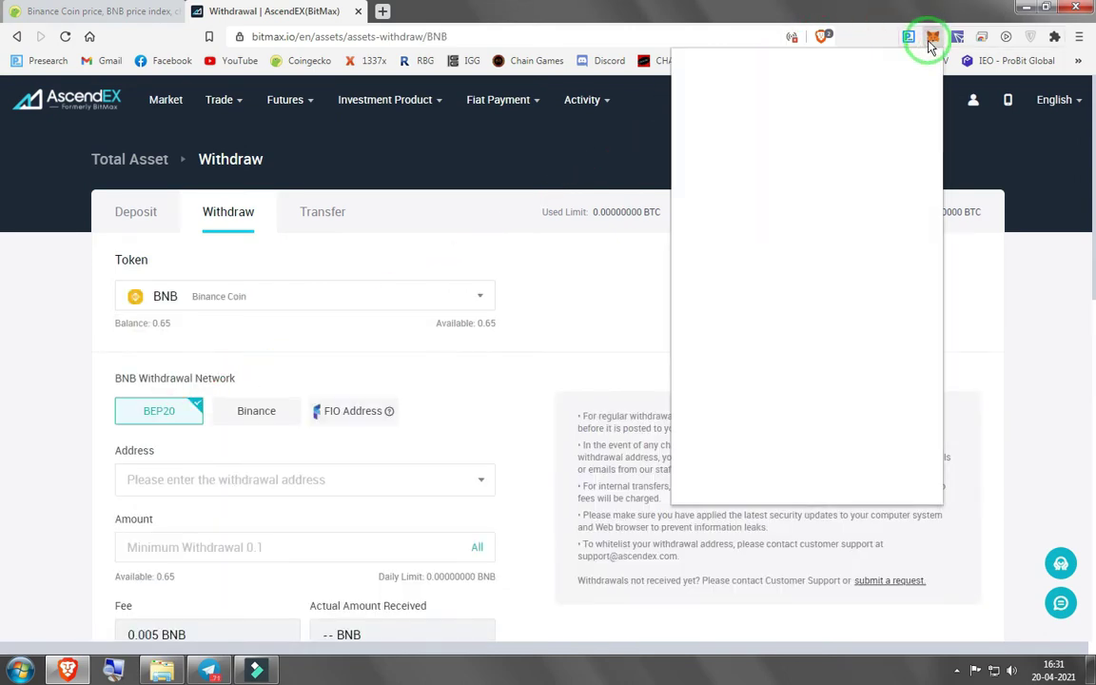
{"action": "left_click", "coordinate": [834, 76]}
{"action": "left_click", "coordinate": [709, 350]}
{"action": "left_click", "coordinate": [808, 151]}
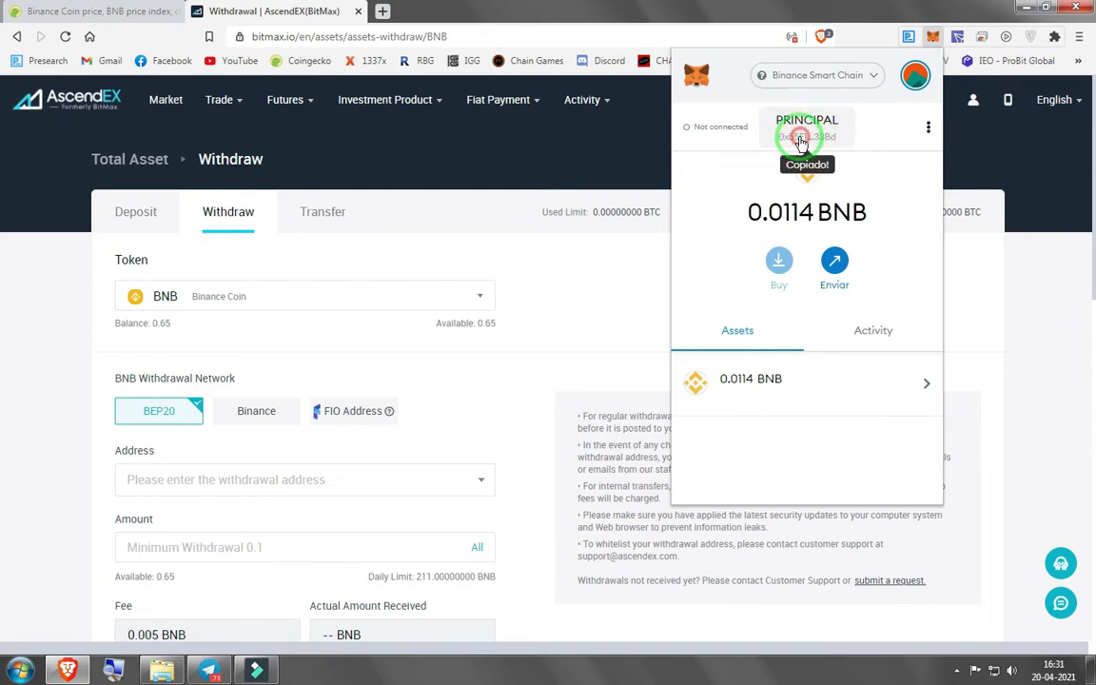
{"action": "scroll", "coordinate": [317, 403], "scroll_direction": "down", "scroll_amount": 3}
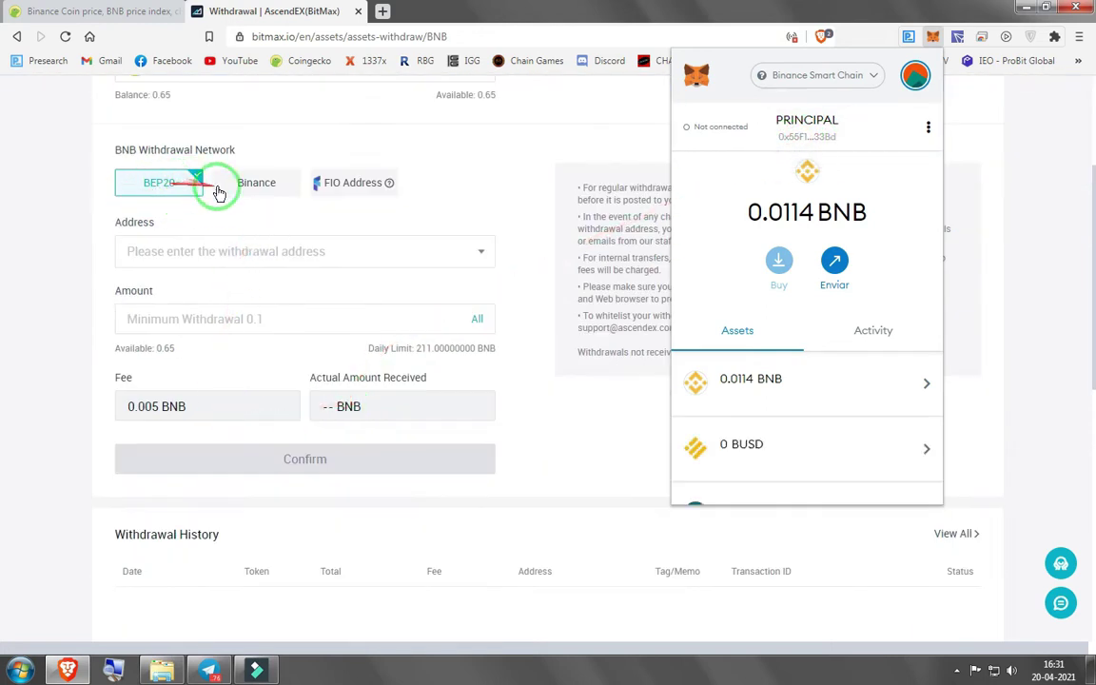
{"action": "right_click", "coordinate": [236, 245]}
{"action": "left_click", "coordinate": [288, 335]}
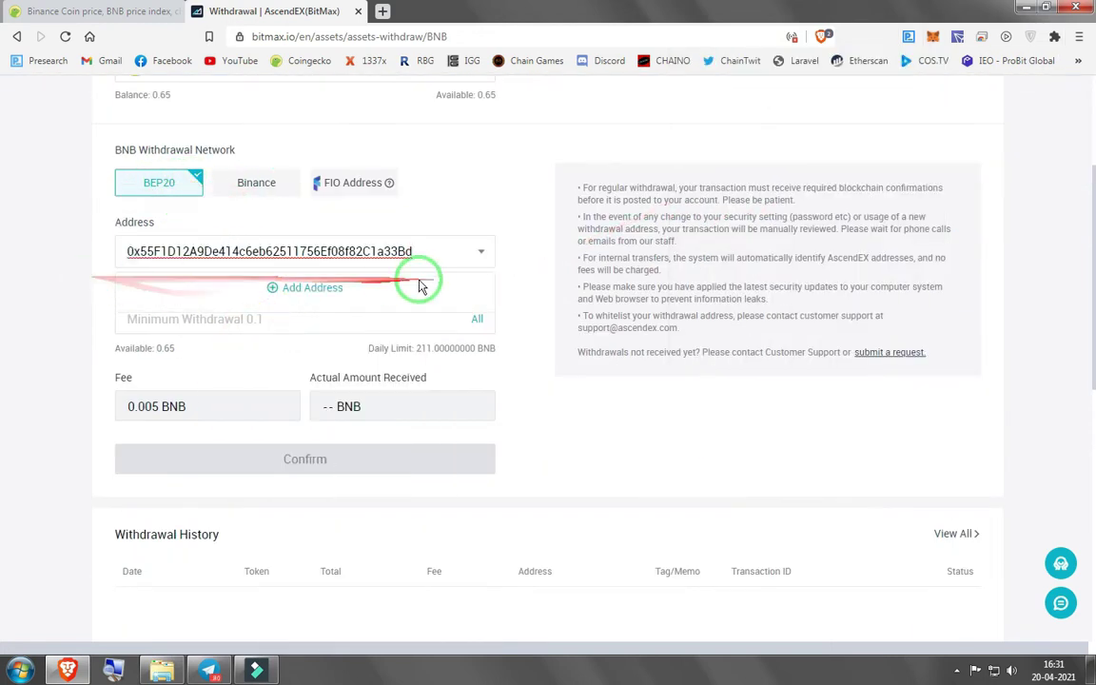
{"action": "left_click", "coordinate": [299, 323]}
{"action": "left_click", "coordinate": [476, 319]}
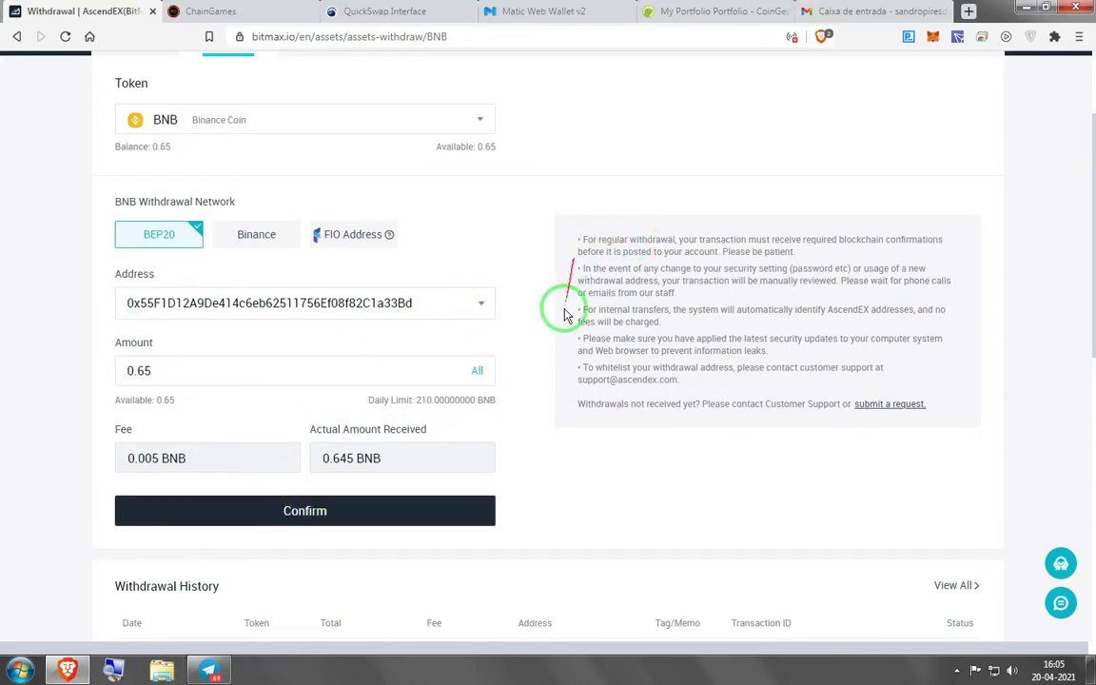
Confirm the BNB withdrawal, see it refused for new accounts, and open the Margin Account details
{"action": "left_click", "coordinate": [419, 510]}
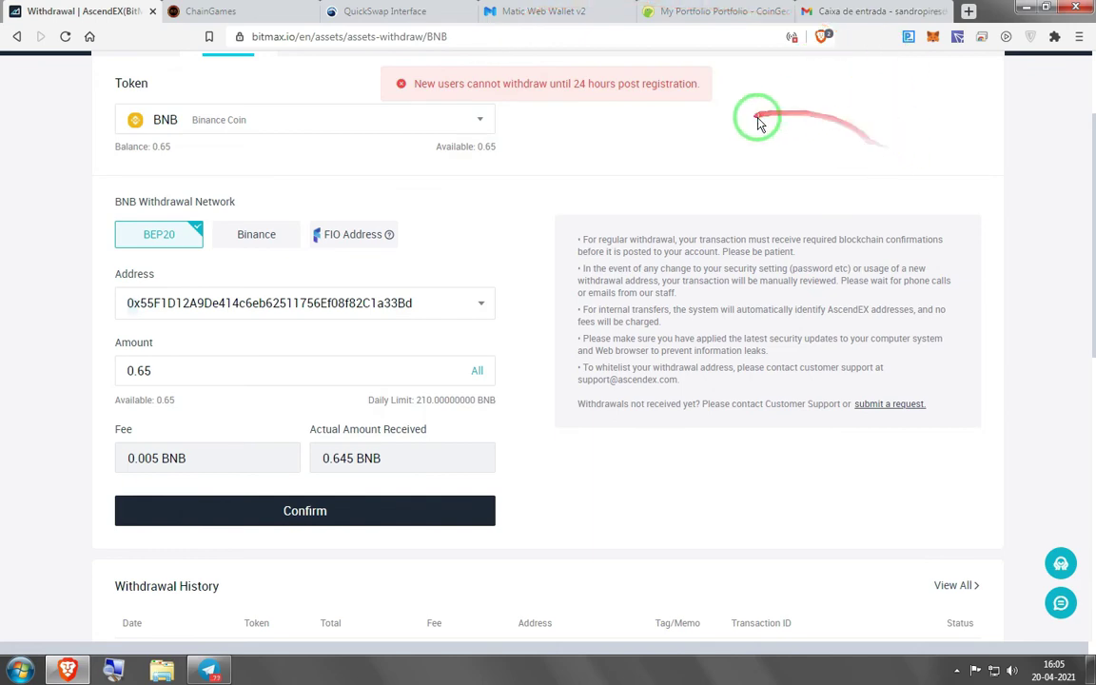
{"action": "scroll", "coordinate": [576, 250], "scroll_direction": "up", "scroll_amount": 3}
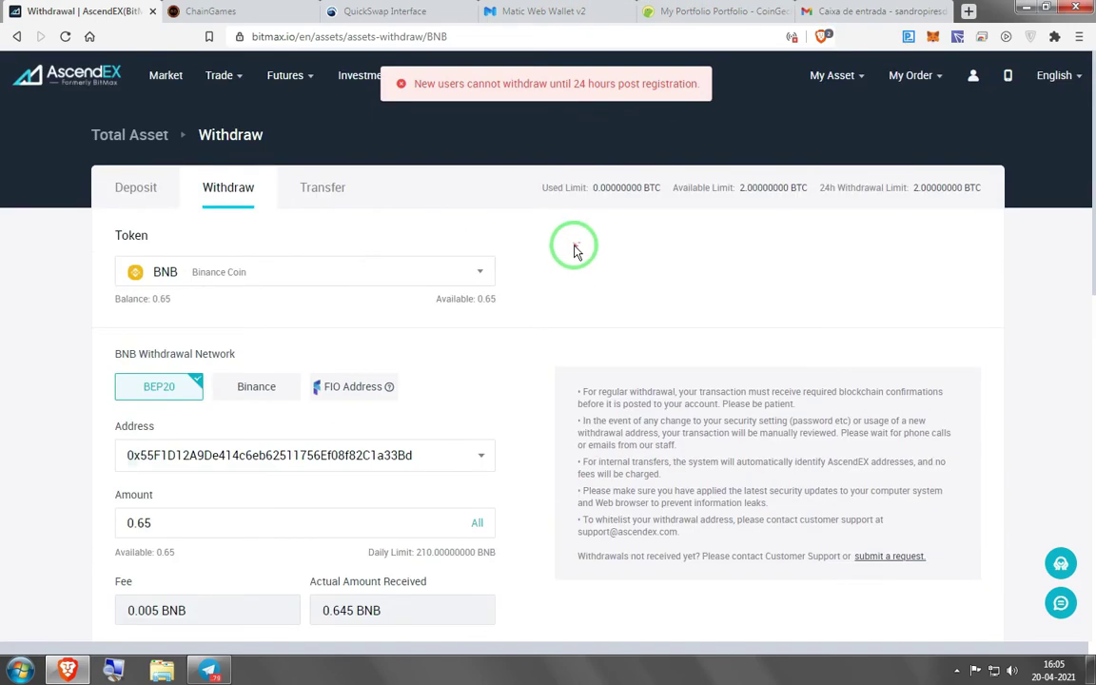
{"action": "left_click", "coordinate": [126, 138]}
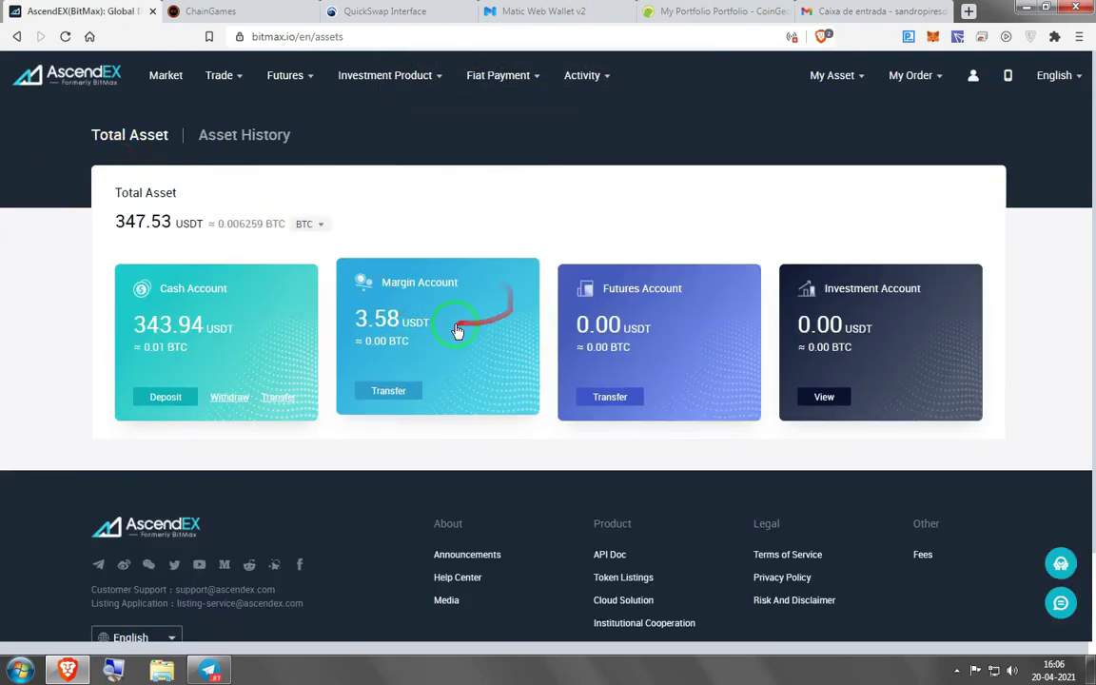
{"action": "left_click", "coordinate": [403, 324]}
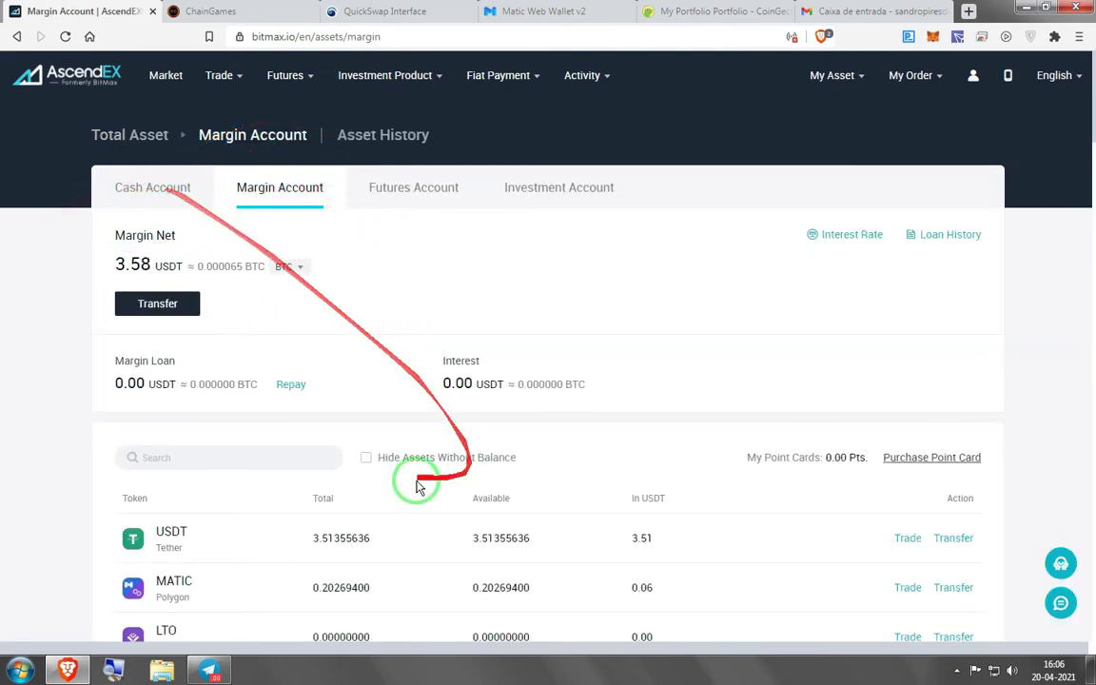
Switch to the Cash Account holdings and open the Deposit page for BNB
{"action": "scroll", "coordinate": [377, 451], "scroll_direction": "down", "scroll_amount": 2}
{"action": "scroll", "coordinate": [377, 443], "scroll_direction": "down", "scroll_amount": 1}
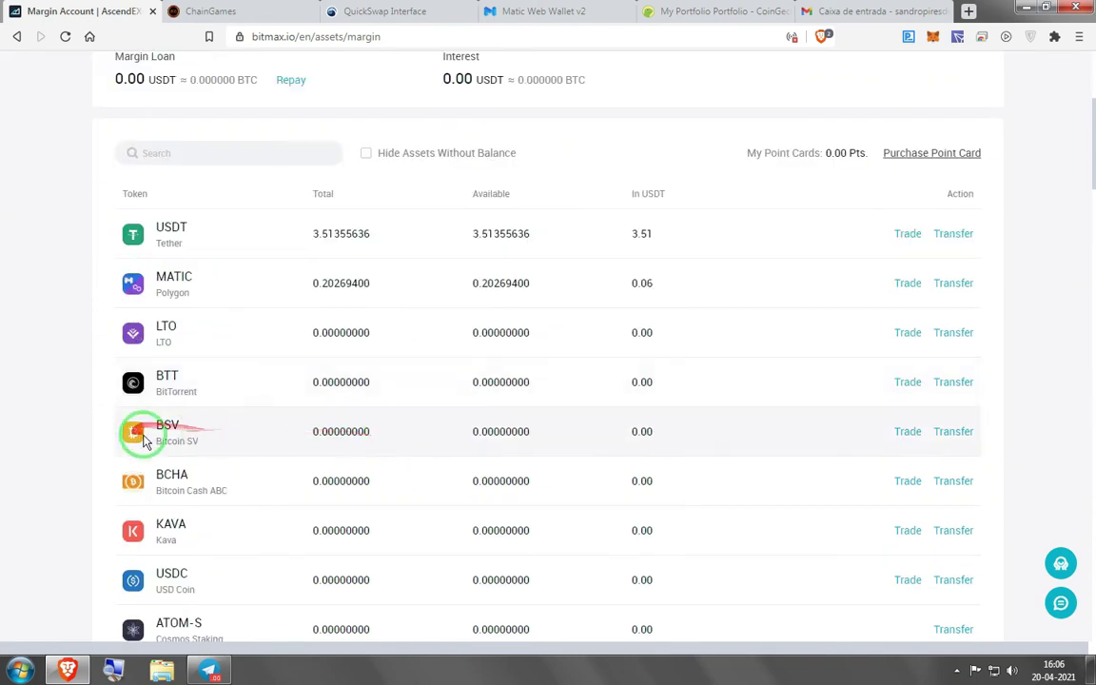
{"action": "scroll", "coordinate": [144, 427], "scroll_direction": "up", "scroll_amount": 3}
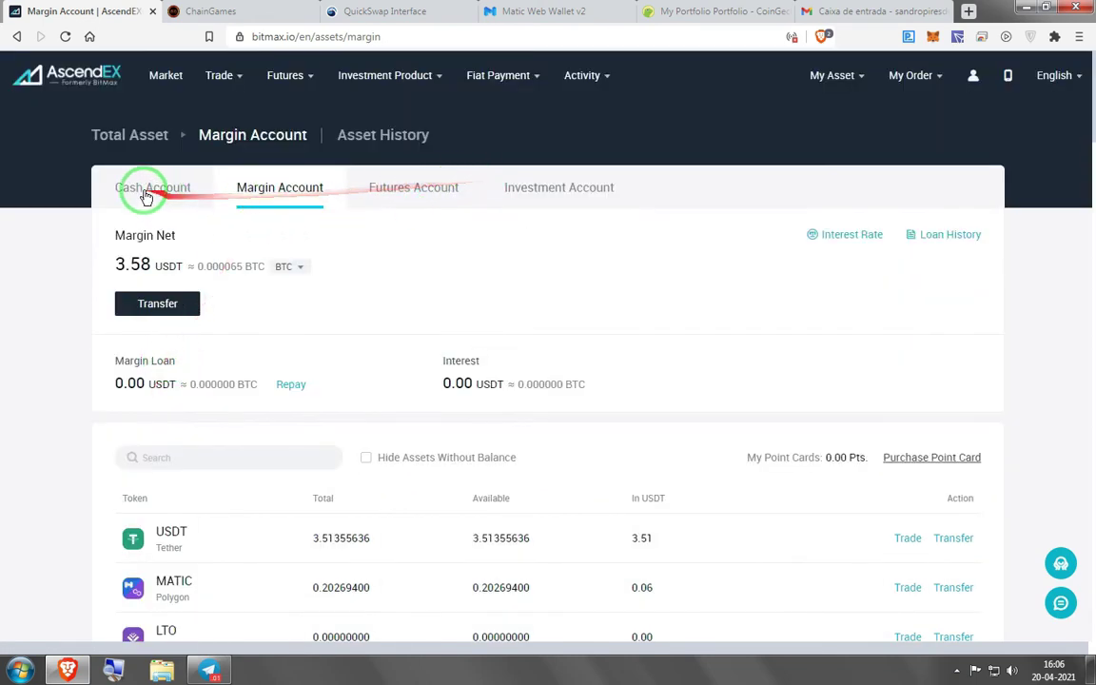
{"action": "left_click", "coordinate": [153, 195]}
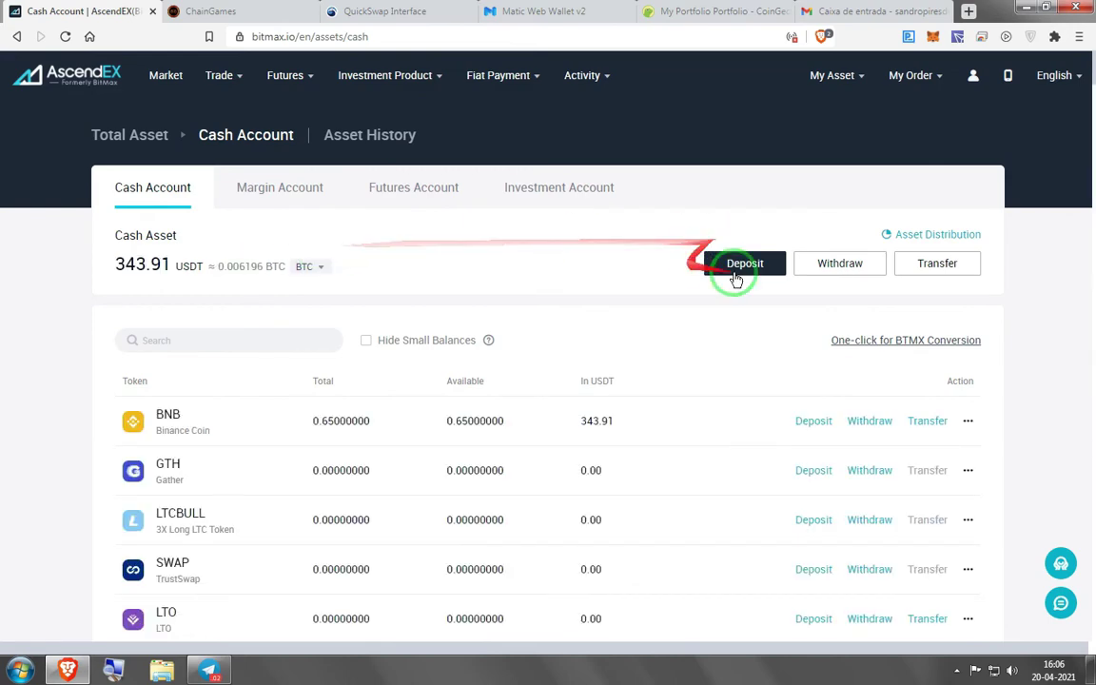
{"action": "scroll", "coordinate": [716, 333], "scroll_direction": "down", "scroll_amount": 2}
{"action": "scroll", "coordinate": [494, 455], "scroll_direction": "up", "scroll_amount": 2}
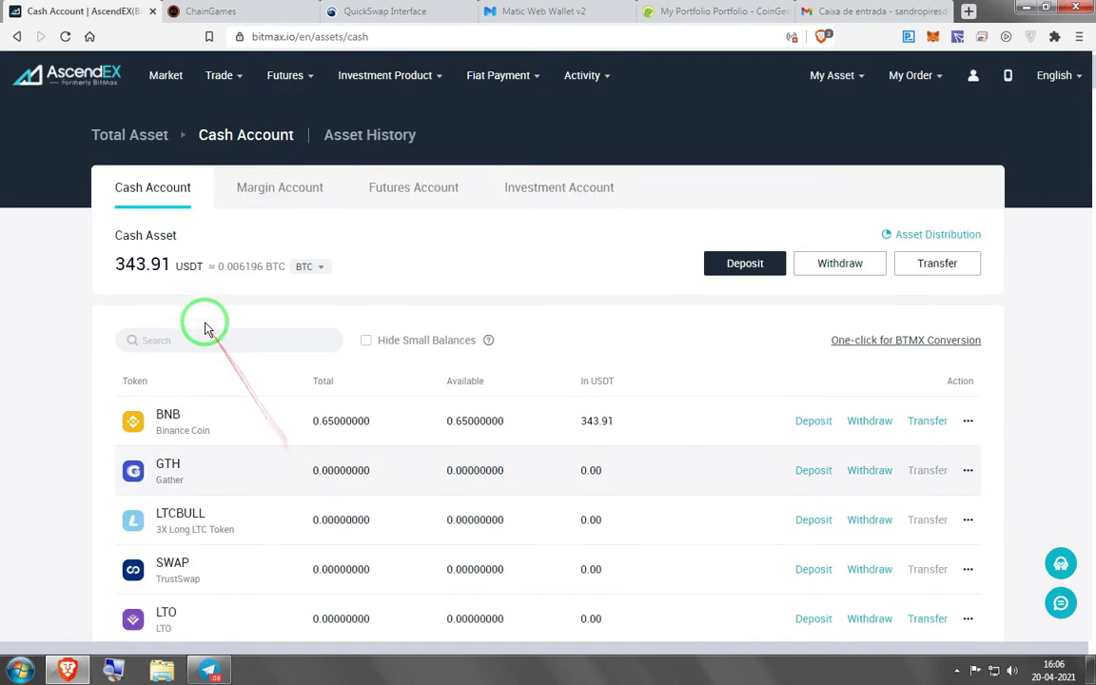
{"action": "left_click", "coordinate": [816, 424]}
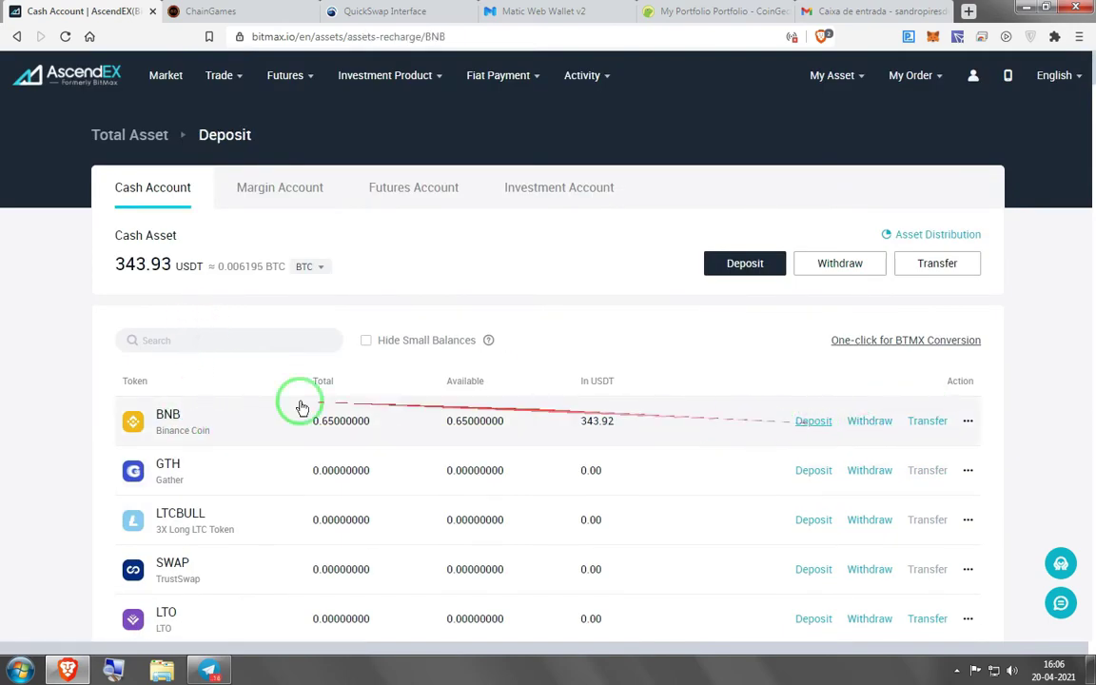
Dismiss the memo notice, choose the BEP20 network, and bring up MetaMask
{"action": "scroll", "coordinate": [123, 381], "scroll_direction": "down", "scroll_amount": 1}
{"action": "left_click", "coordinate": [328, 340]}
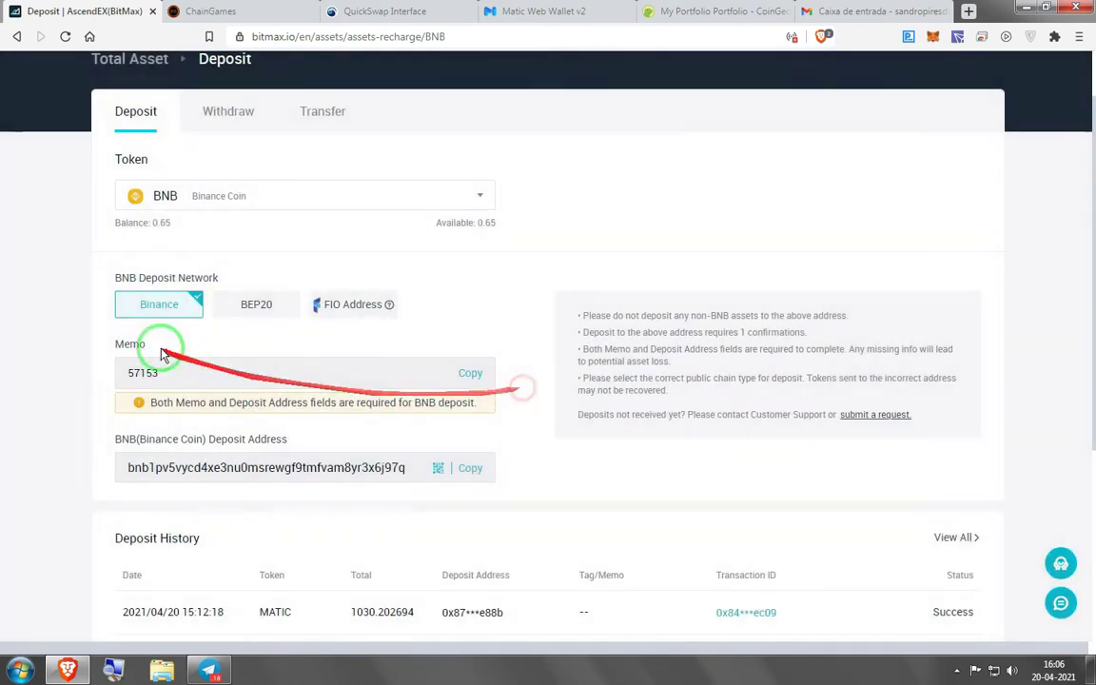
{"action": "left_click", "coordinate": [256, 306]}
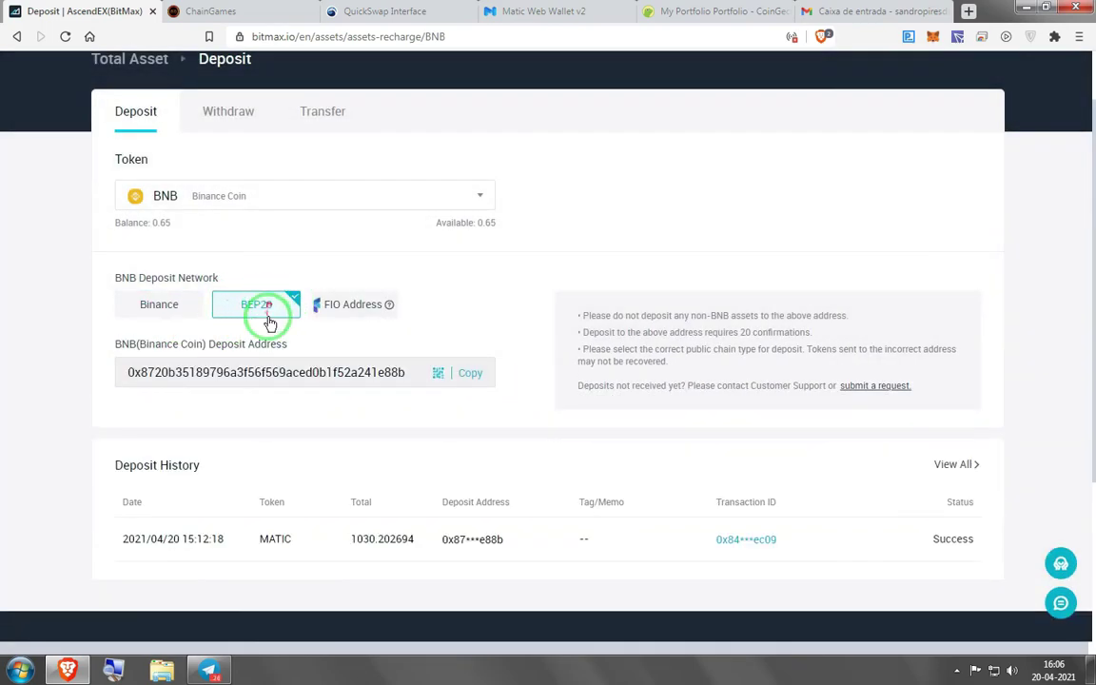
{"action": "left_click", "coordinate": [936, 38]}
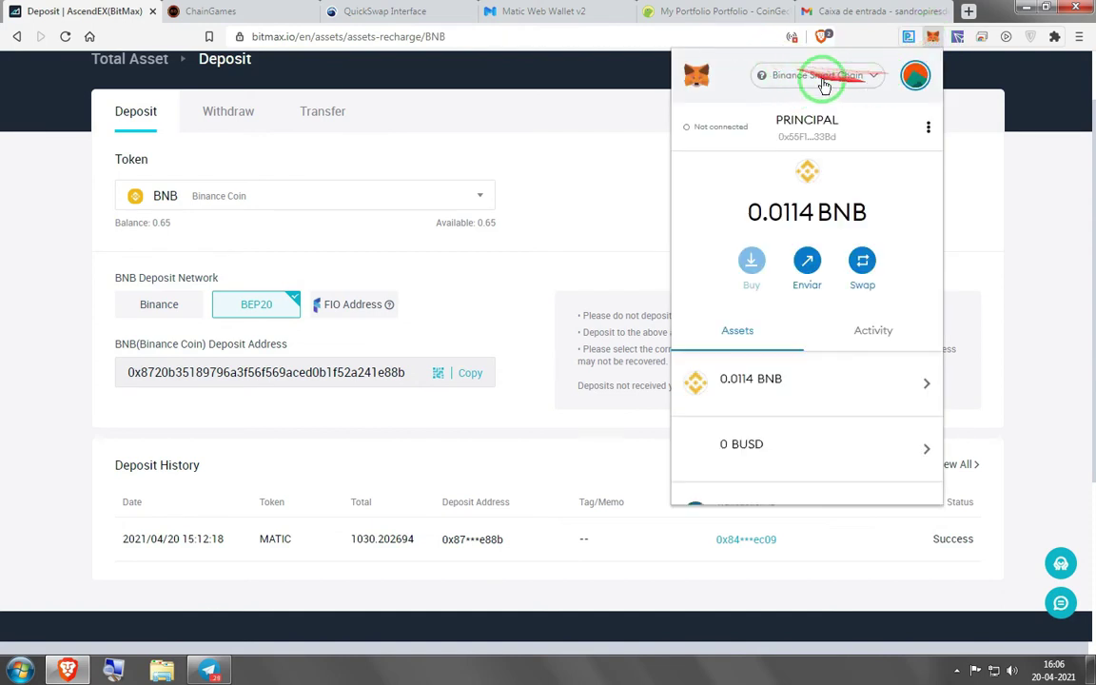
Fill a MetaMask send of 0.010331 BNB to the copied BEP20 deposit address, then close the popup
{"action": "left_click", "coordinate": [733, 389]}
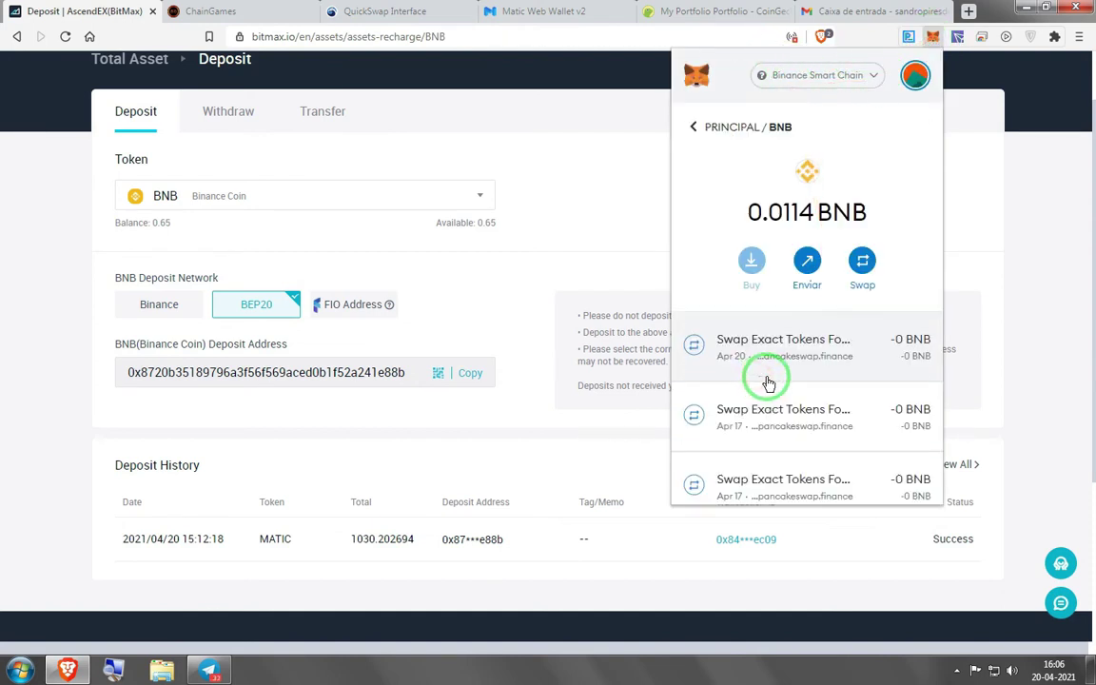
{"action": "left_click", "coordinate": [807, 262]}
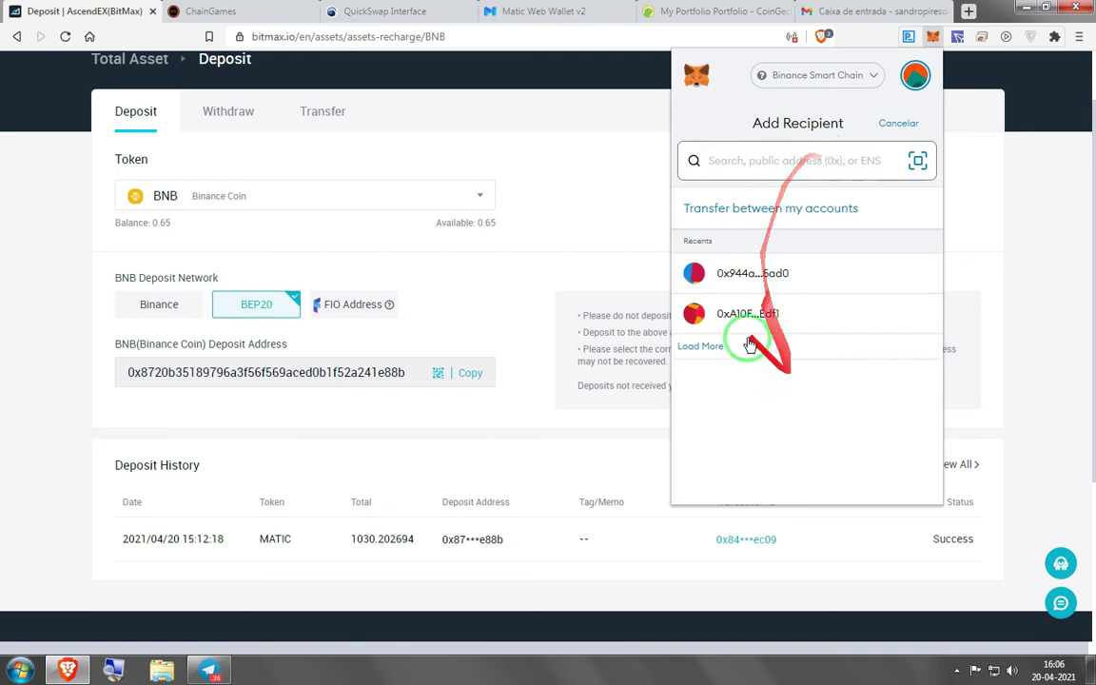
{"action": "left_click", "coordinate": [465, 373]}
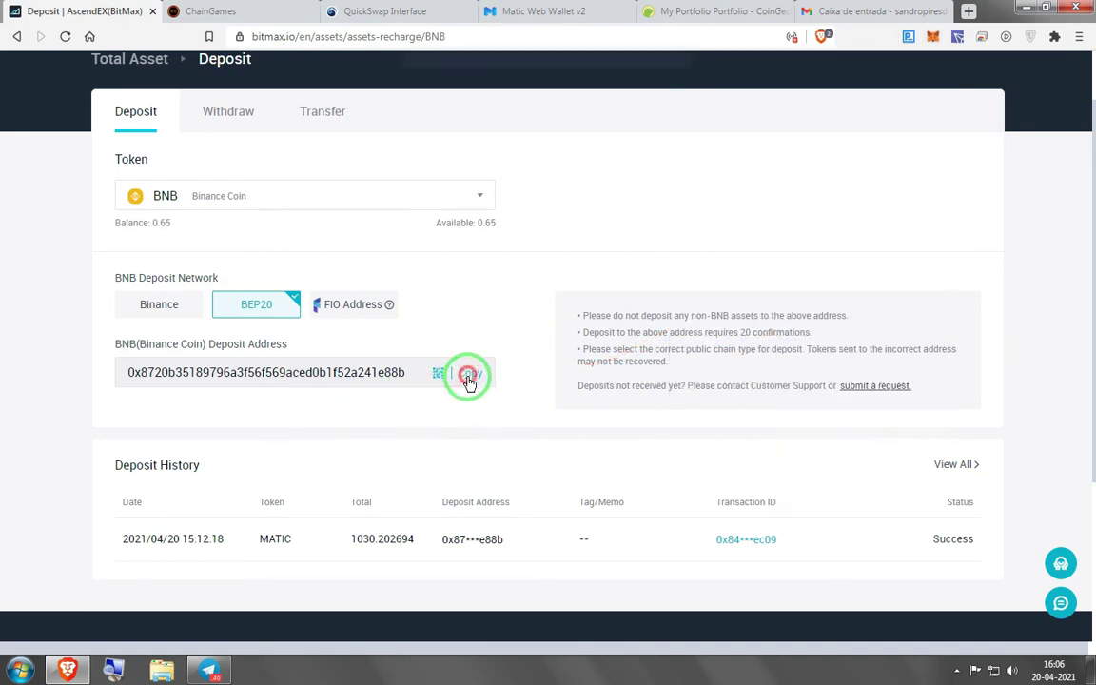
{"action": "left_click", "coordinate": [931, 40]}
{"action": "left_click", "coordinate": [773, 373]}
{"action": "left_click", "coordinate": [794, 269]}
{"action": "left_click", "coordinate": [831, 153]}
{"action": "key", "text": "ctrl+v"}
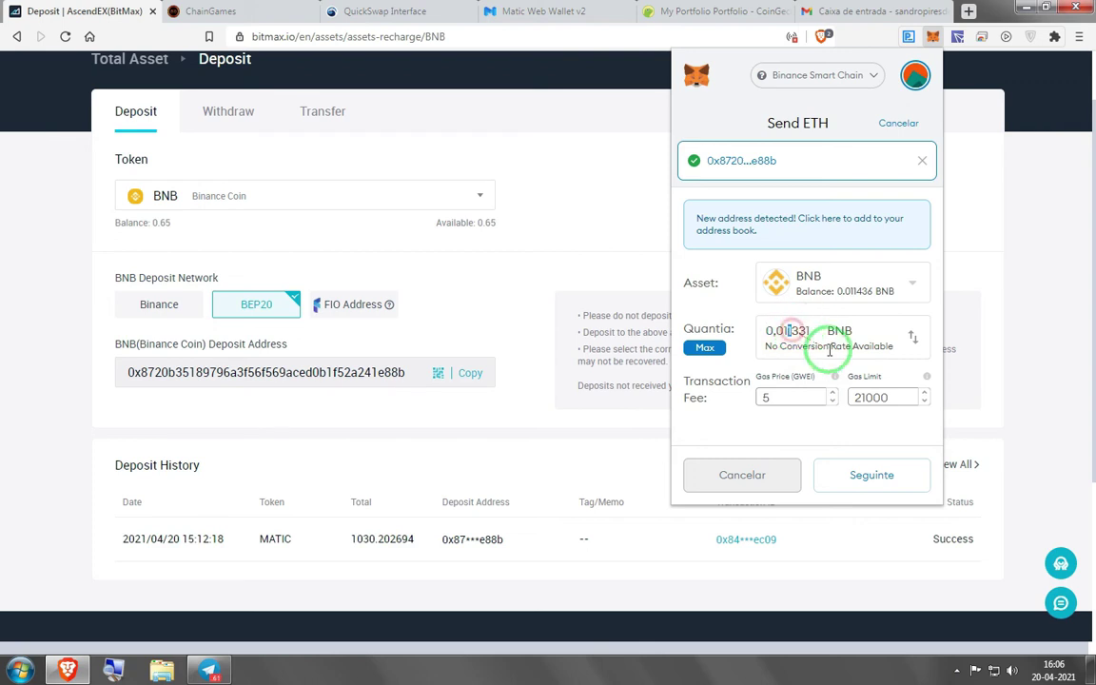
{"action": "key", "text": "BackSpace"}
{"action": "type", "text": "0"}
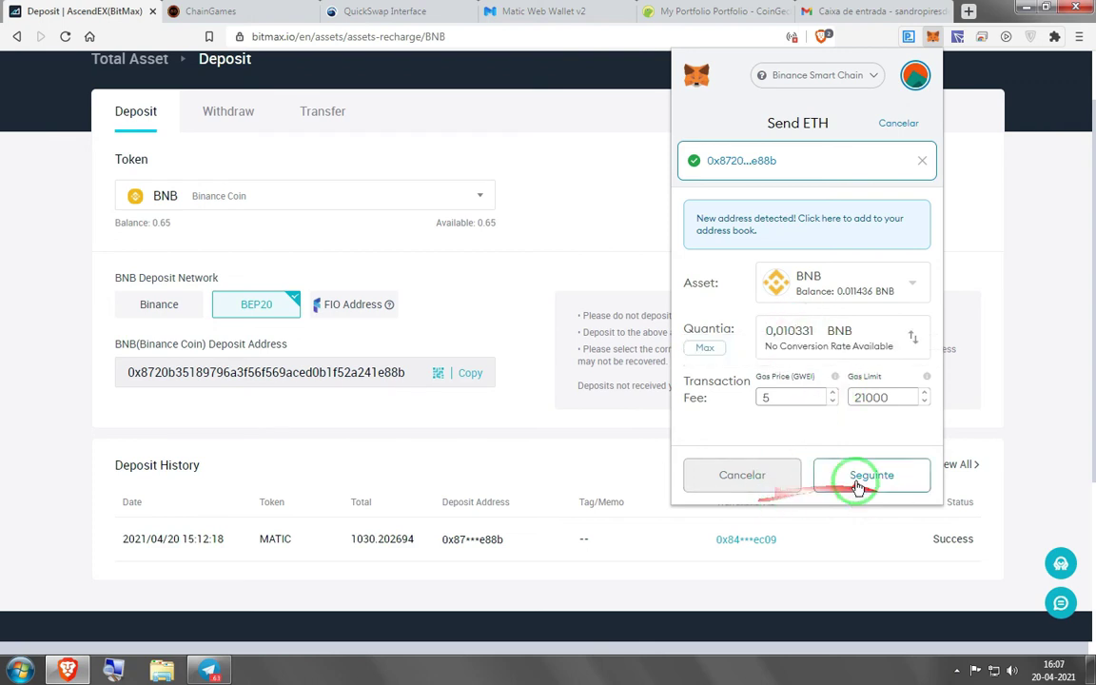
{"action": "left_click", "coordinate": [769, 487]}
{"action": "left_click", "coordinate": [509, 426]}
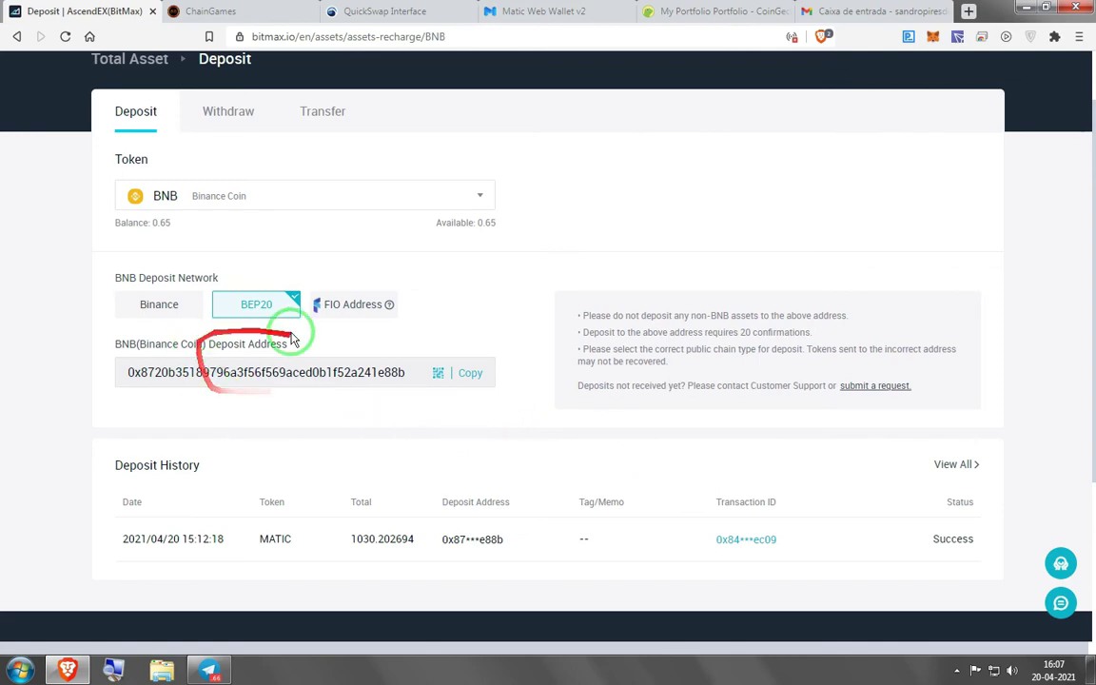
Look at the cash account's BNB transfer form, then list Margin Account holdings (3.51 USDT, 0.20 MATIC)
{"action": "left_click", "coordinate": [119, 60]}
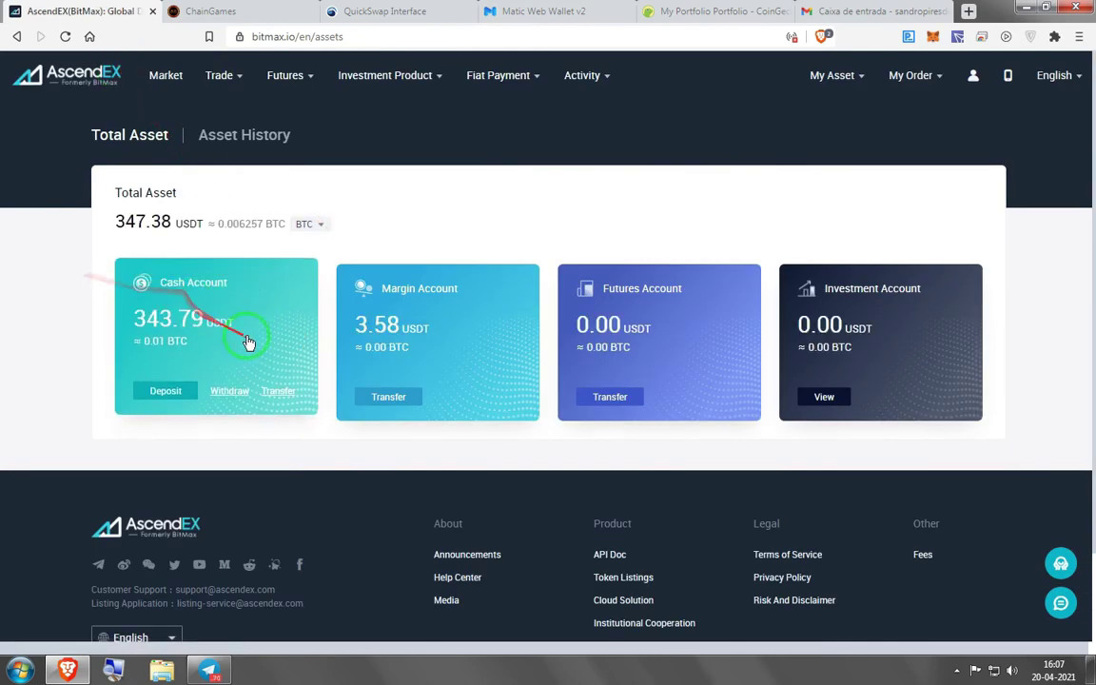
{"action": "left_click", "coordinate": [247, 344]}
{"action": "scroll", "coordinate": [238, 390], "scroll_direction": "down", "scroll_amount": 2}
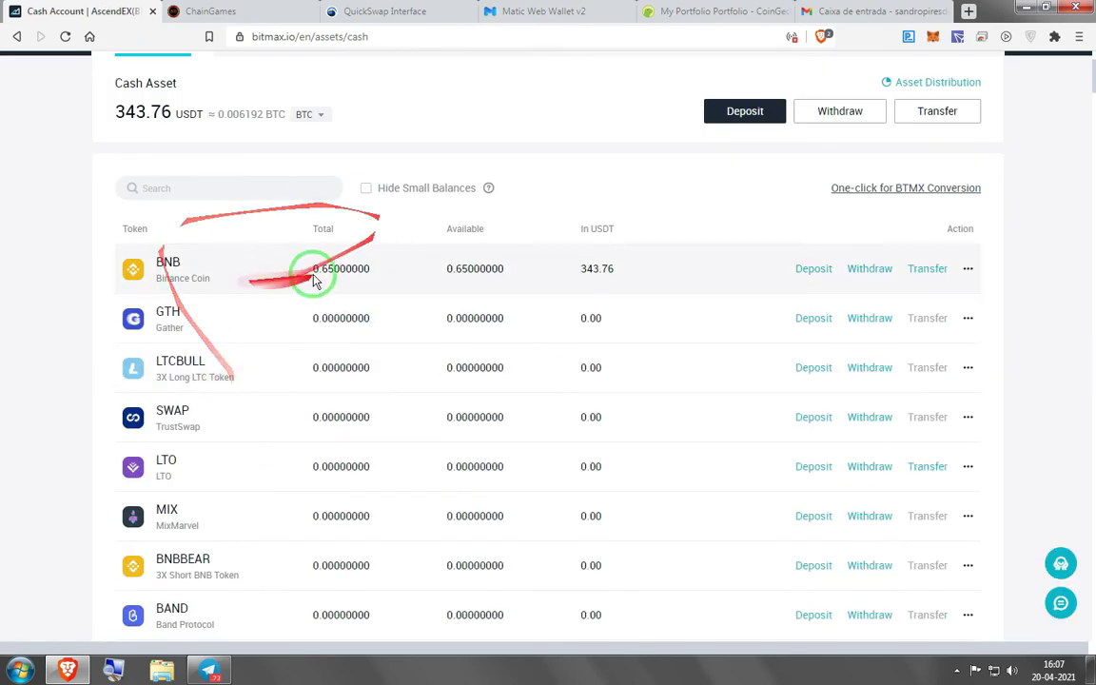
{"action": "left_click", "coordinate": [928, 268]}
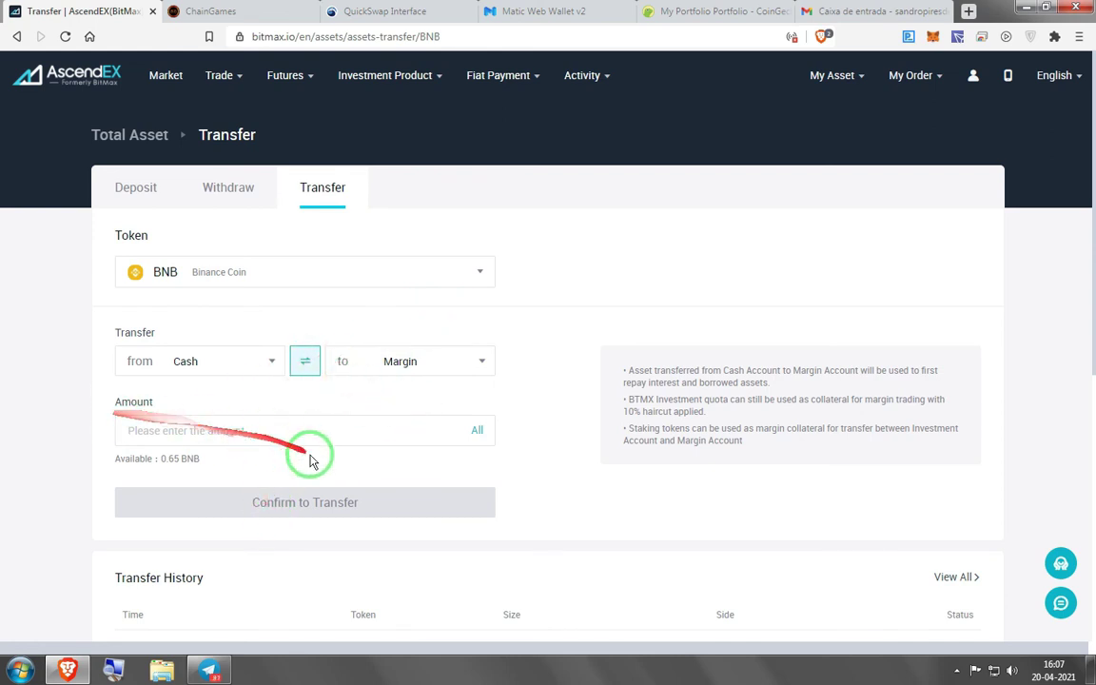
{"action": "left_click", "coordinate": [141, 136]}
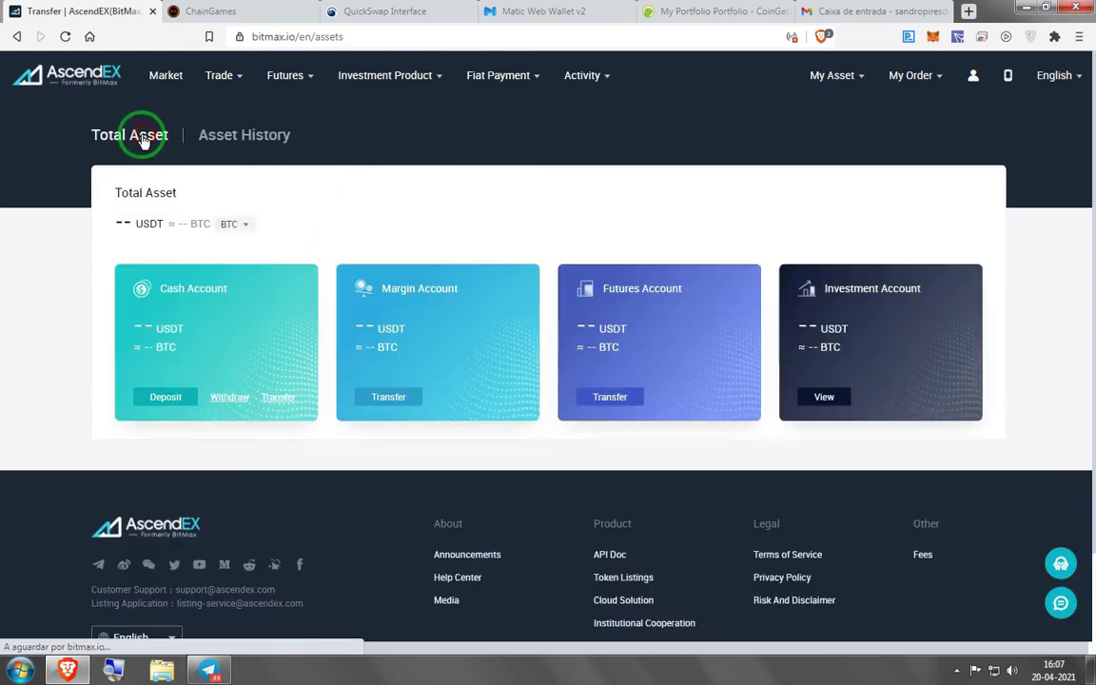
{"action": "left_click", "coordinate": [452, 310]}
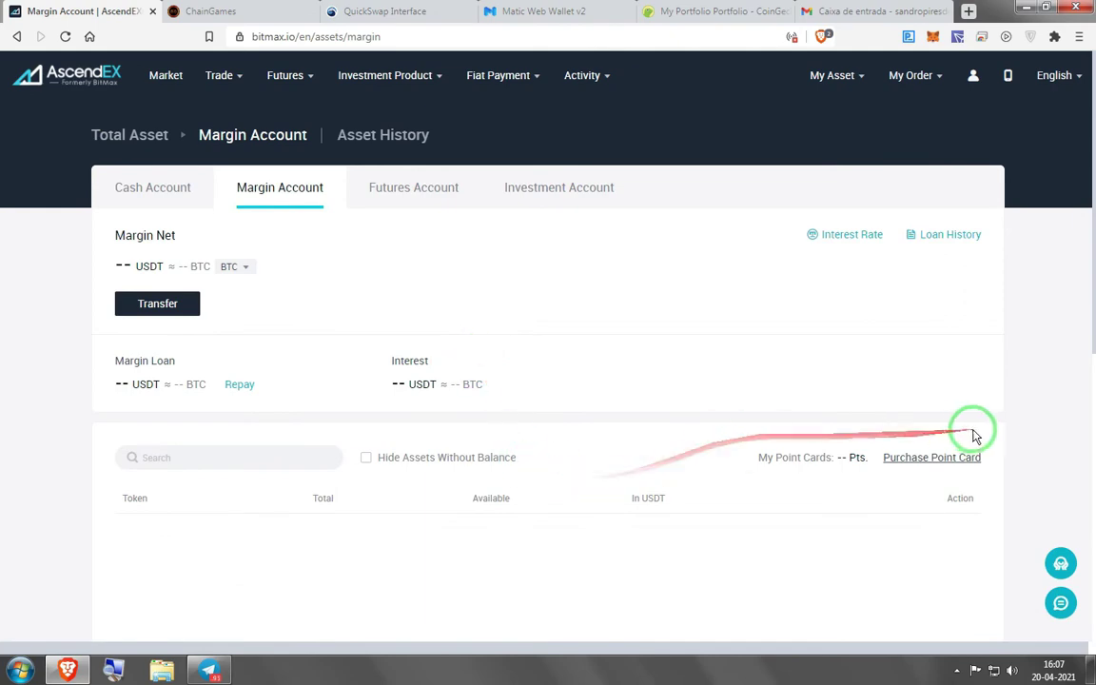
{"action": "scroll", "coordinate": [261, 370], "scroll_direction": "down", "scroll_amount": 2}
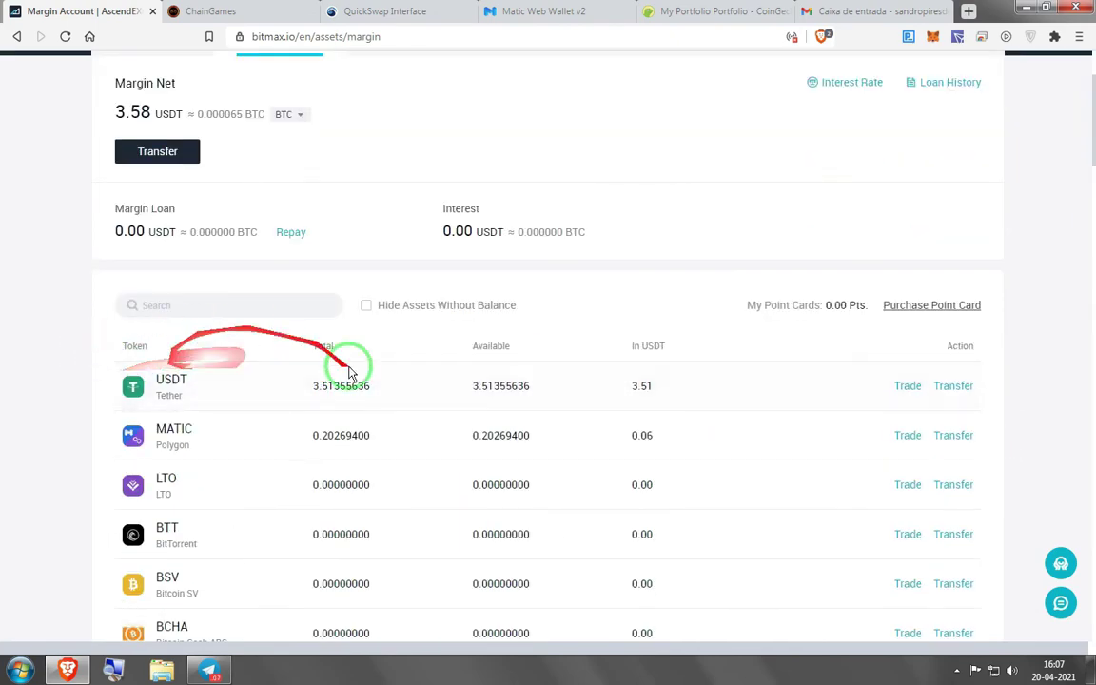
Open the MATIC/USDT margin market from the USDT balance
{"action": "left_click", "coordinate": [909, 385]}
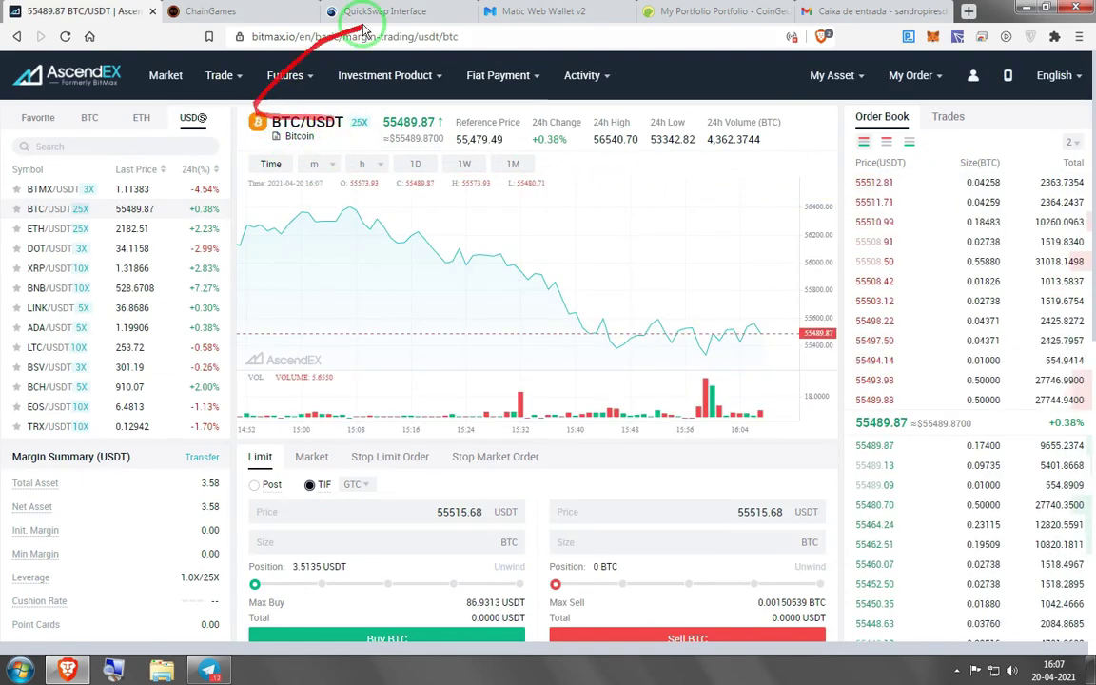
{"action": "left_click", "coordinate": [110, 145]}
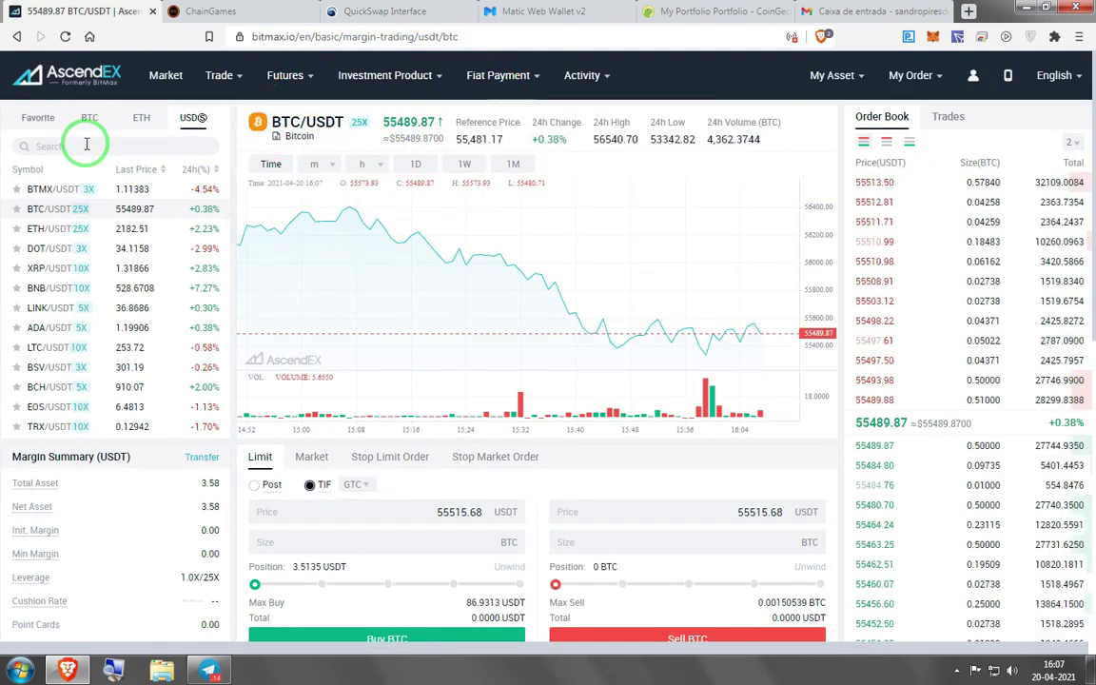
{"action": "type", "text": "matic"}
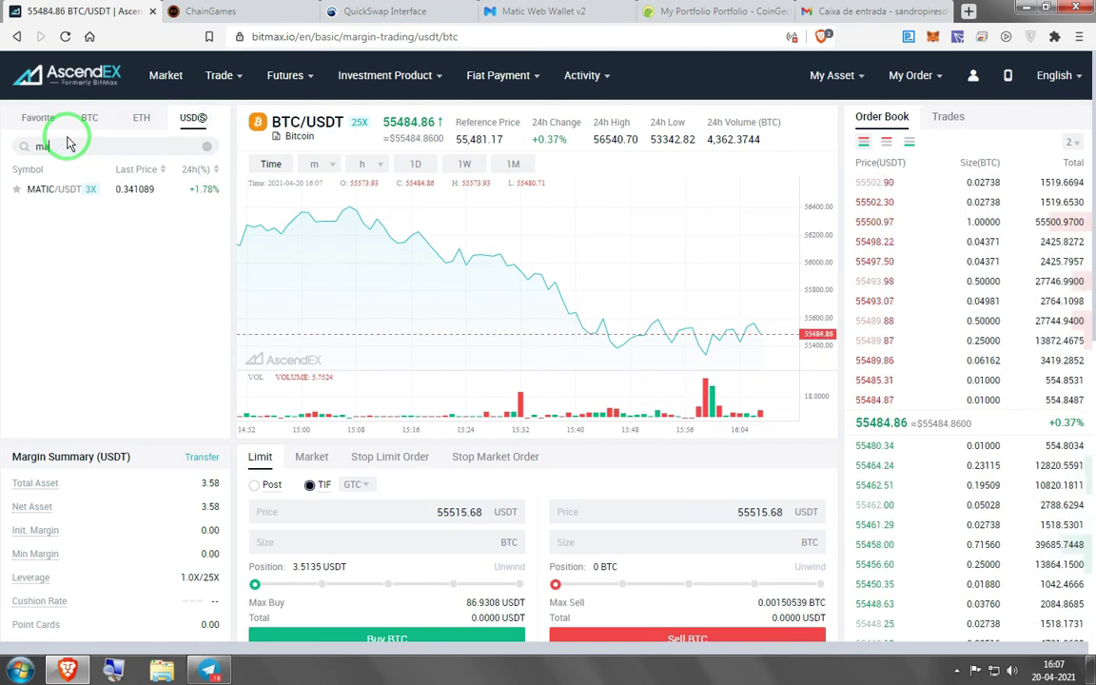
{"action": "left_click", "coordinate": [46, 188]}
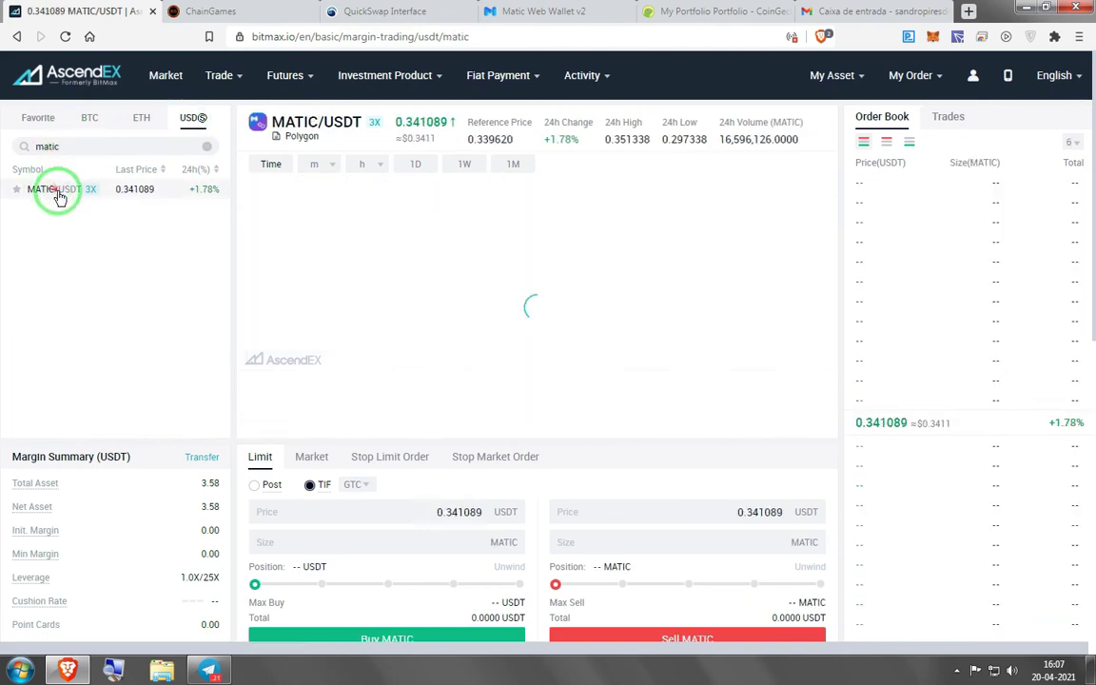
Submit a 9 MATIC margin buy at 0.341089 USDT, then return to My Asset
{"action": "scroll", "coordinate": [350, 269], "scroll_direction": "down", "scroll_amount": 3}
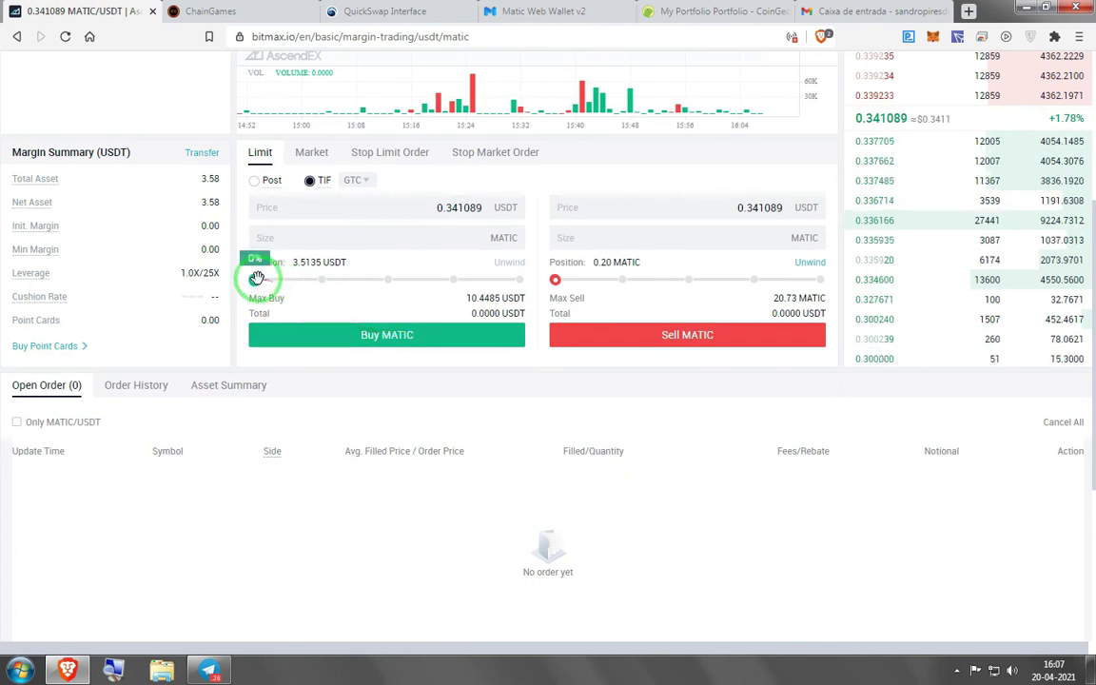
{"action": "left_click_drag", "start_coordinate": [256, 280], "coordinate": [300, 286]}
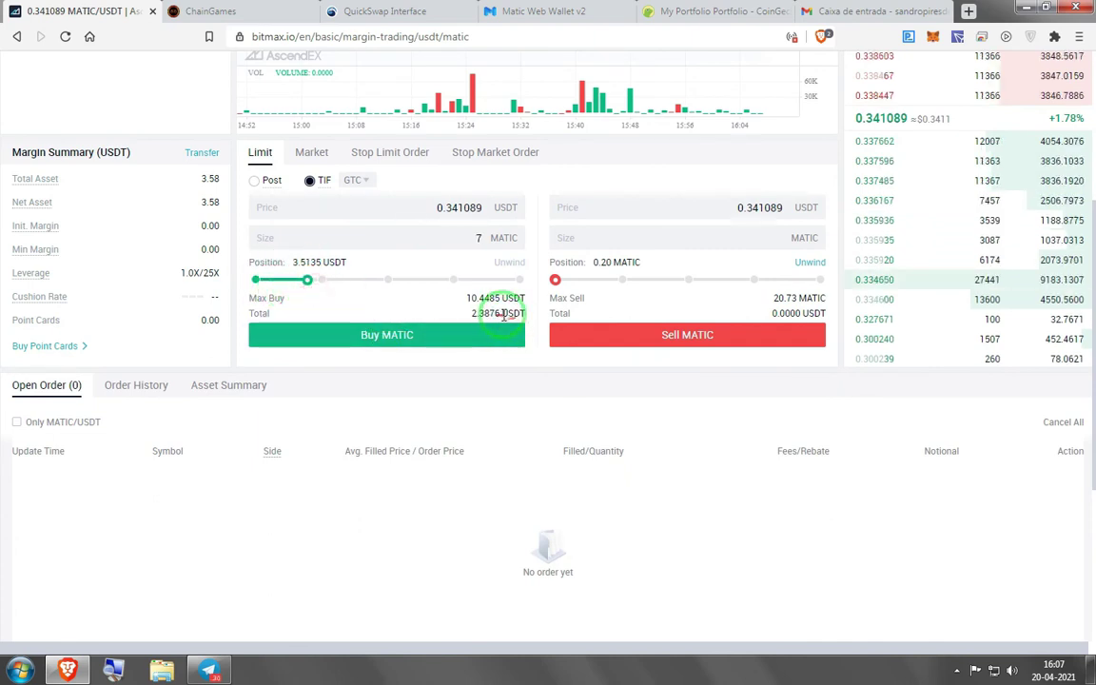
{"action": "left_click", "coordinate": [309, 280]}
{"action": "left_click_drag", "start_coordinate": [323, 283], "coordinate": [326, 281]}
{"action": "left_click", "coordinate": [375, 335]}
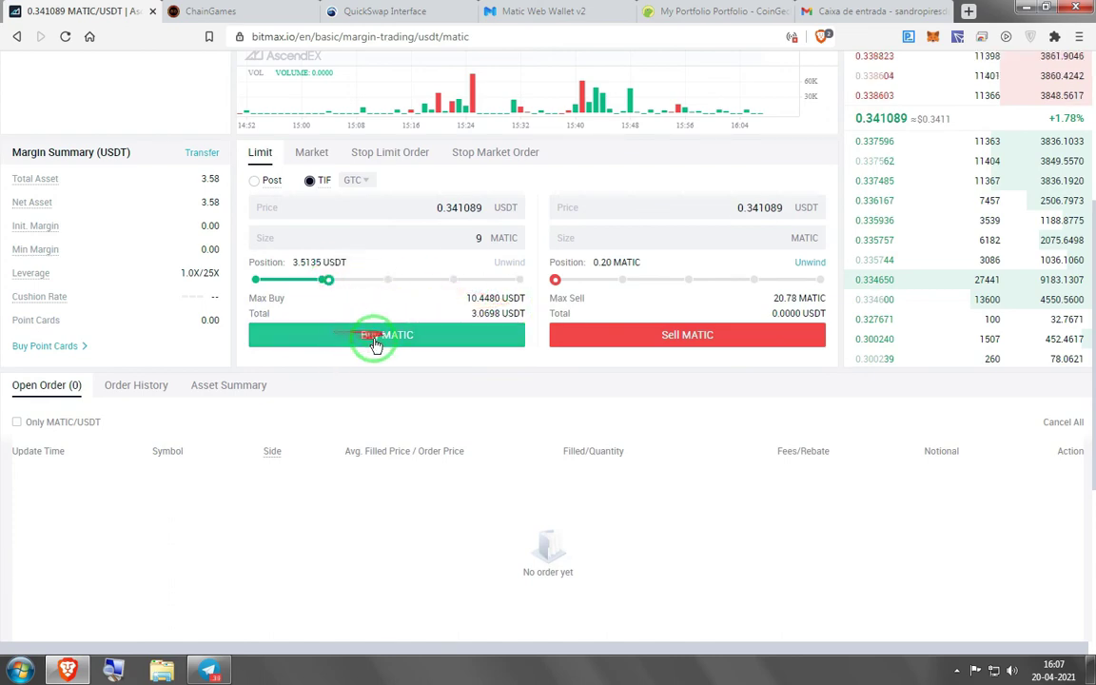
{"action": "scroll", "coordinate": [404, 140], "scroll_direction": "up", "scroll_amount": 5}
{"action": "left_click", "coordinate": [849, 82]}
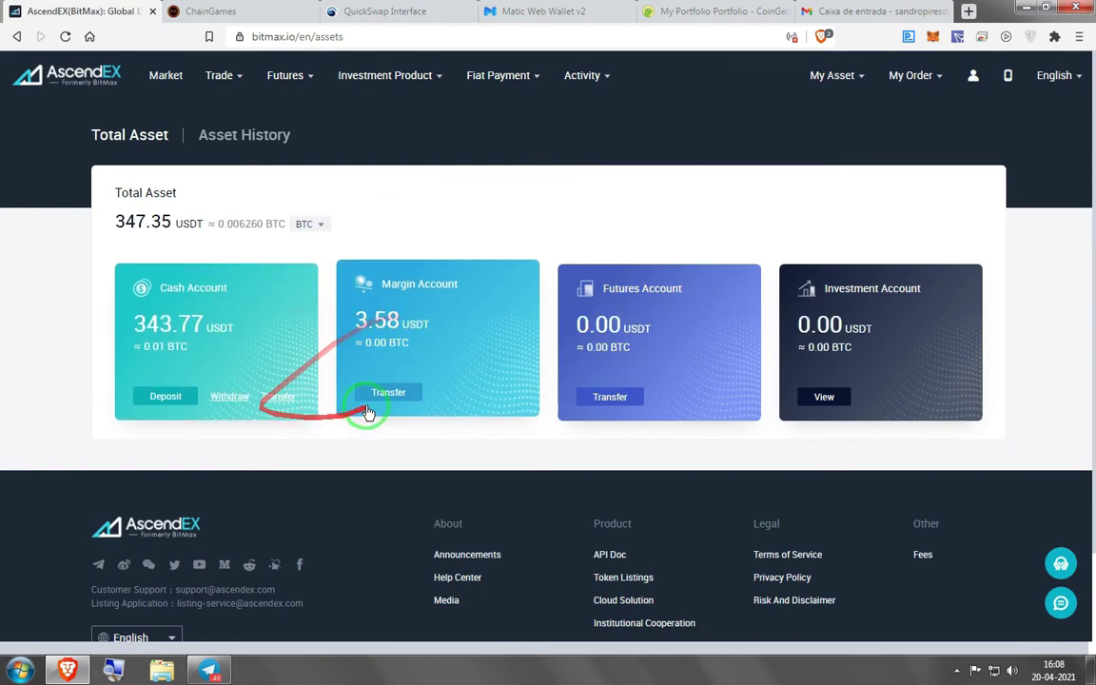
Start a Margin-to-Cash transfer with MATIC Polygon selected as the token
{"action": "left_click", "coordinate": [377, 393]}
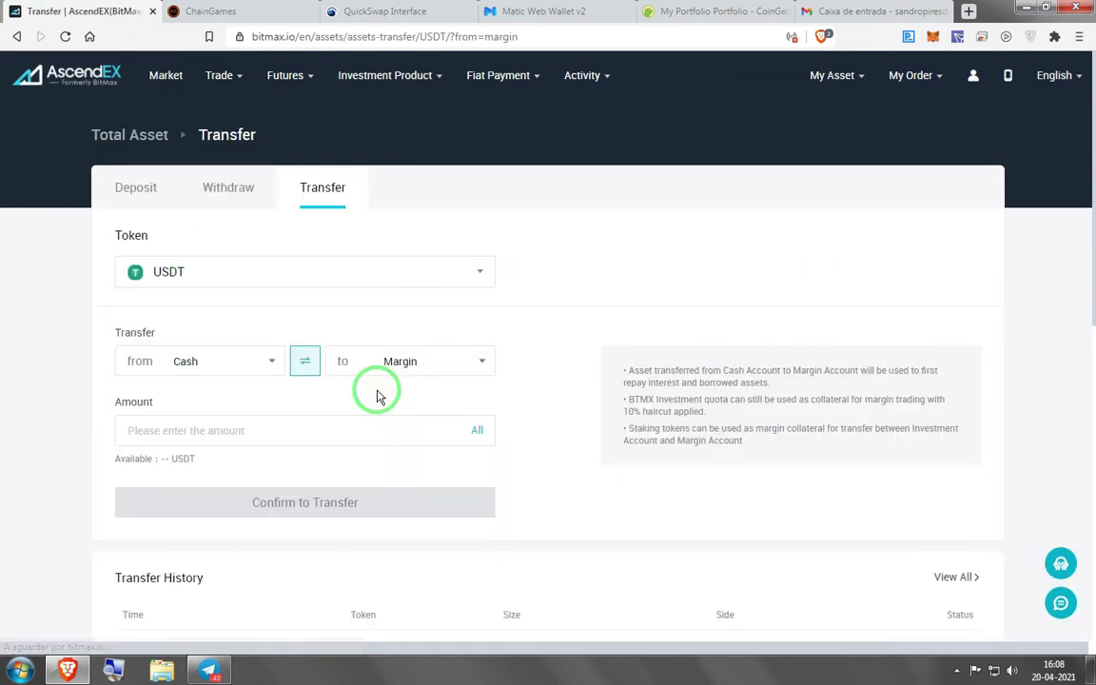
{"action": "left_click", "coordinate": [282, 280]}
{"action": "left_click", "coordinate": [215, 304]}
{"action": "type", "text": "matic"}
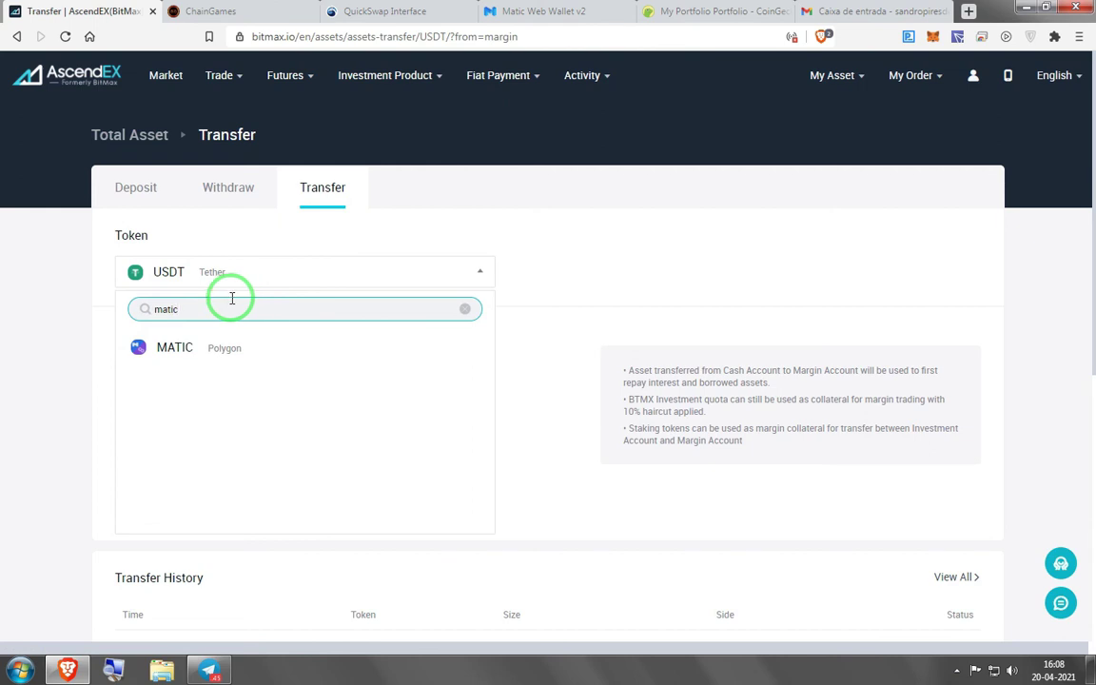
{"action": "left_click", "coordinate": [144, 348]}
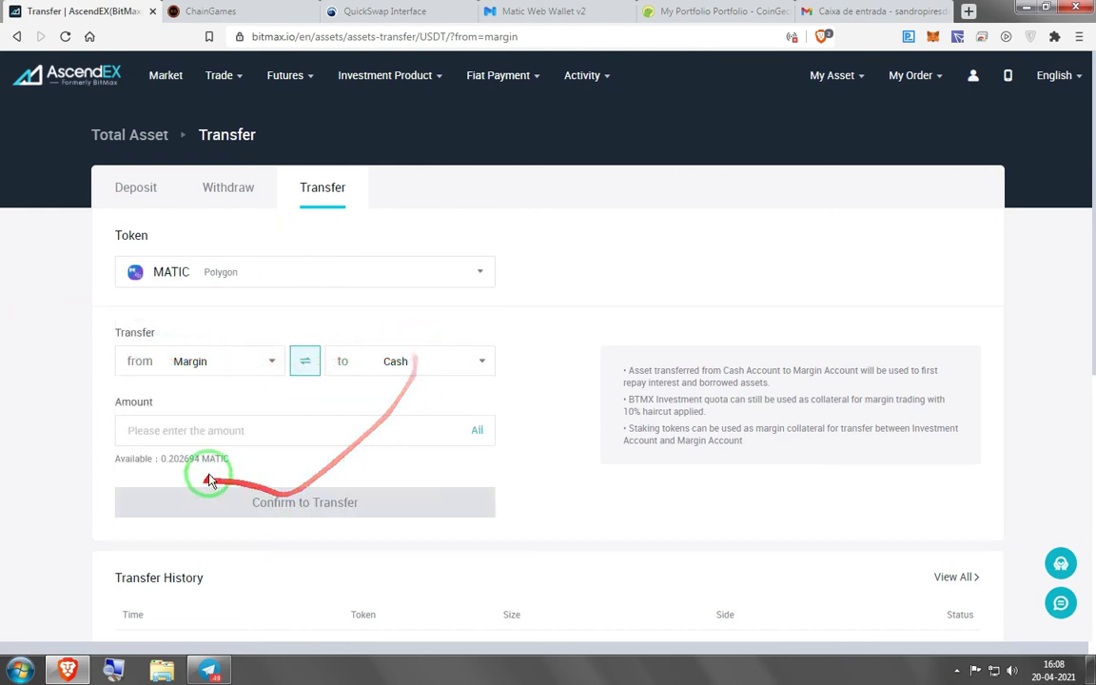
{"action": "left_click", "coordinate": [135, 135]}
Search 'mat' in the AscendEX Cash Account and start a MATIC withdrawal
{"action": "left_click", "coordinate": [244, 333]}
{"action": "left_click", "coordinate": [188, 341]}
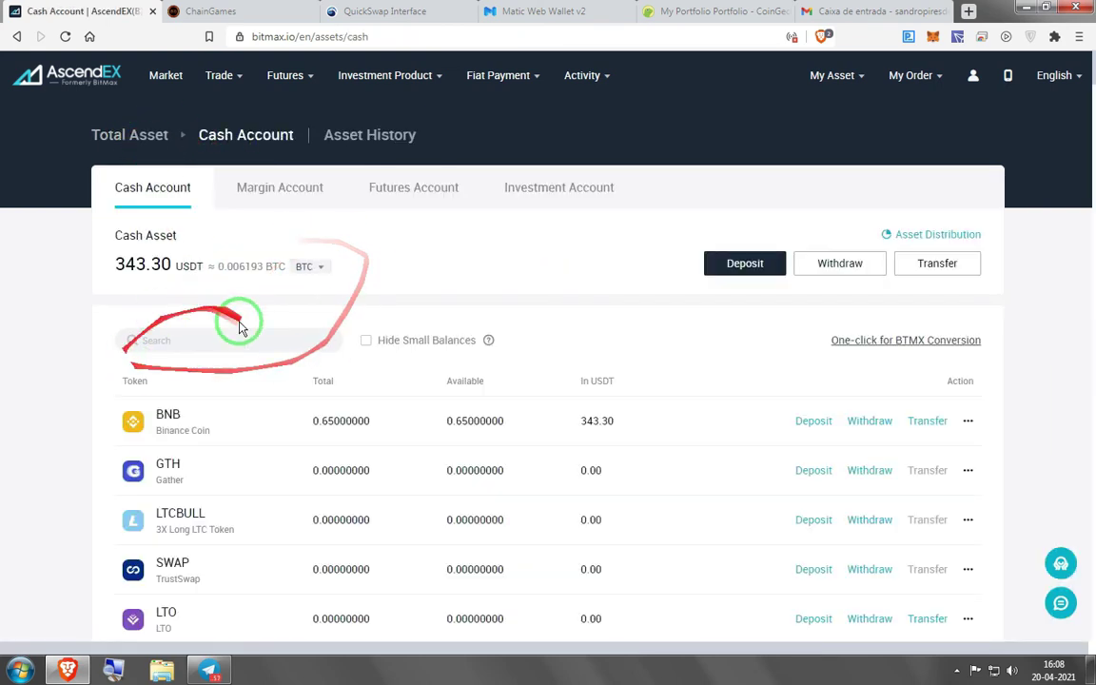
{"action": "type", "text": "matic"}
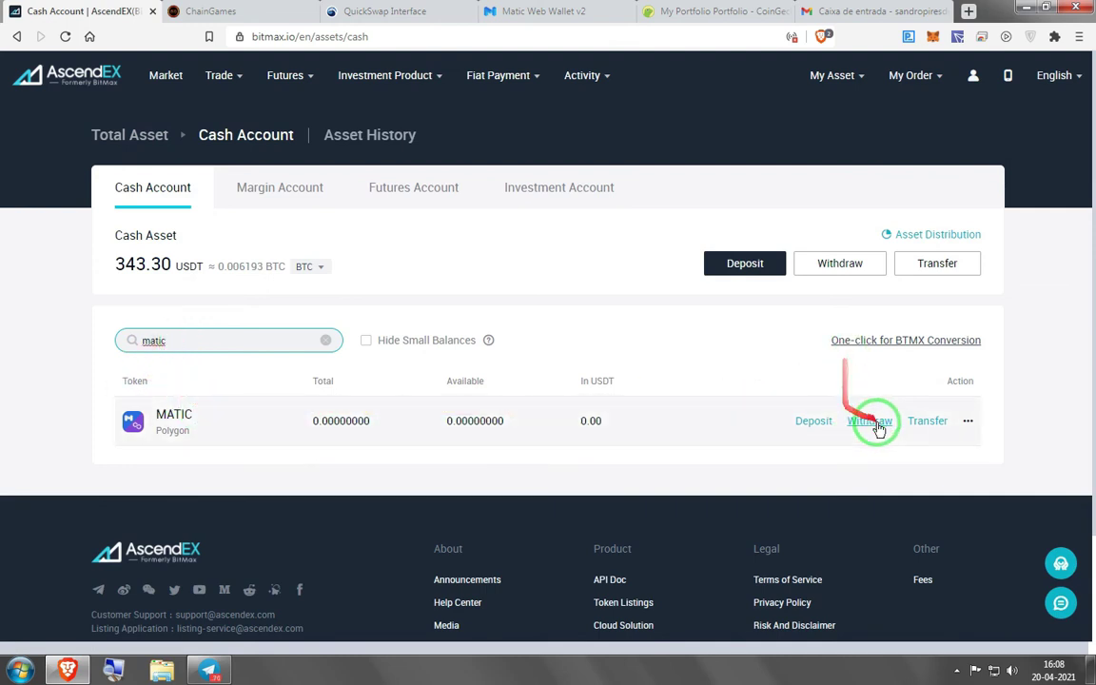
{"action": "left_click", "coordinate": [869, 421]}
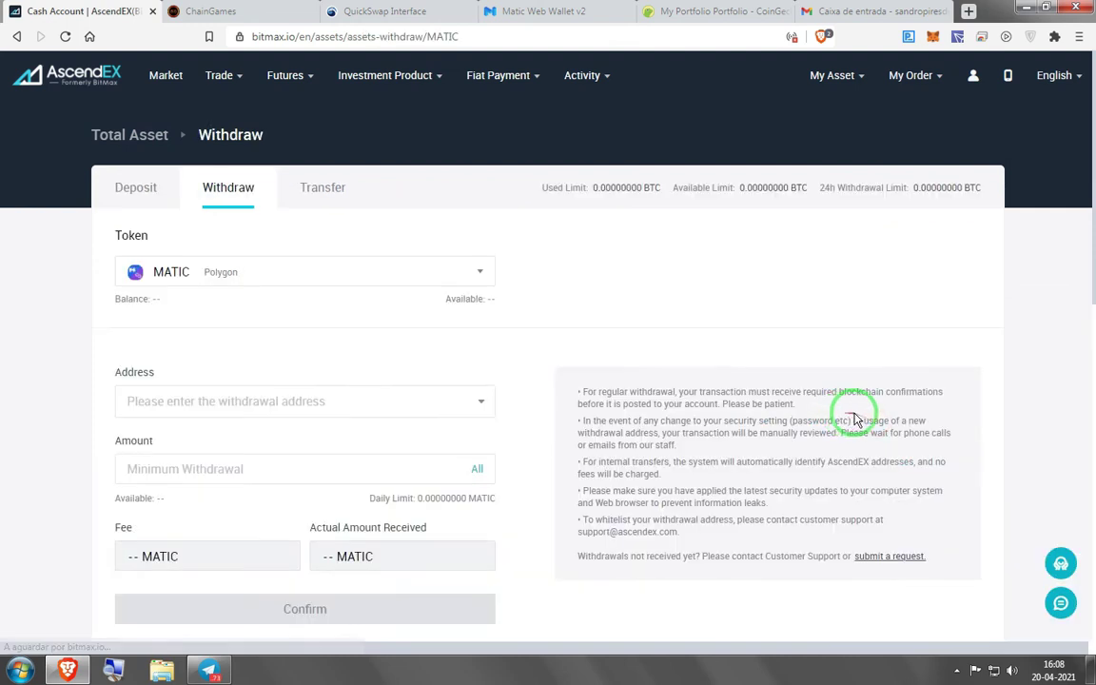
{"action": "scroll", "coordinate": [237, 324], "scroll_direction": "down", "scroll_amount": 1}
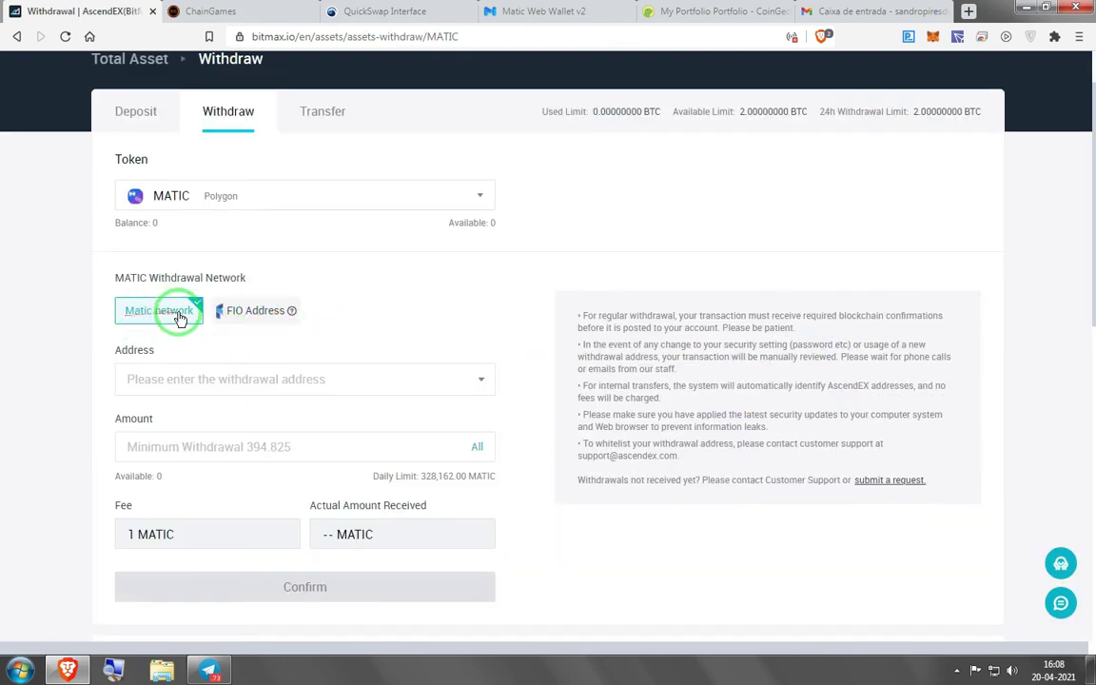
Copy the MetaMask wallet address and switch the wallet to Matic Mainnet
{"action": "left_click", "coordinate": [932, 38]}
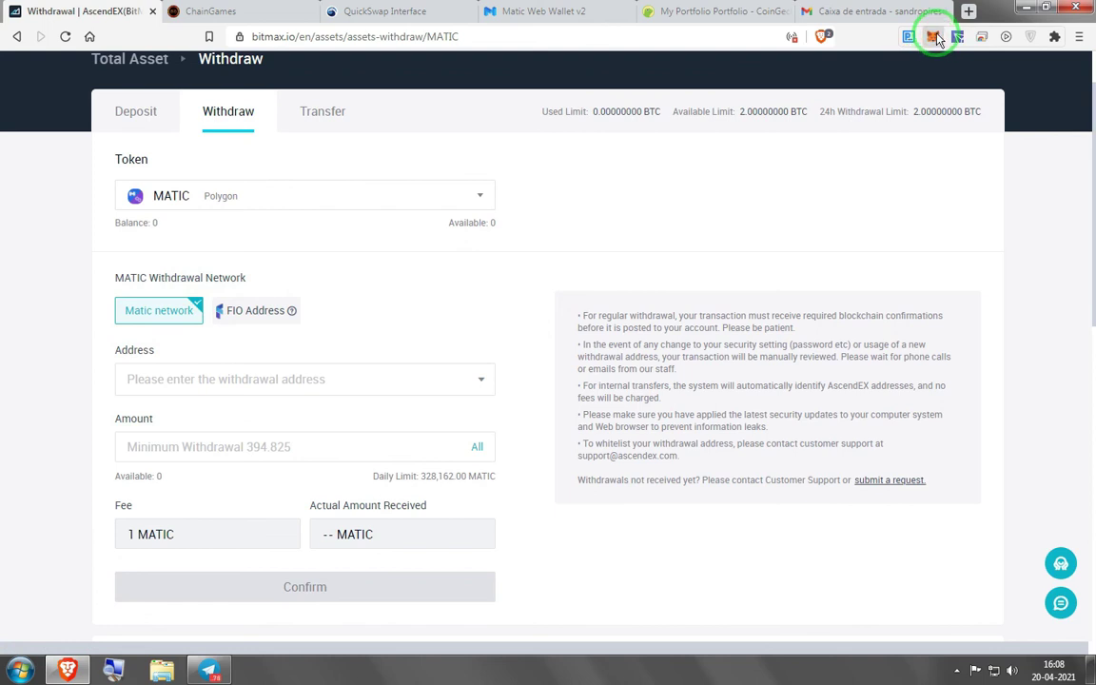
{"action": "left_click", "coordinate": [807, 140]}
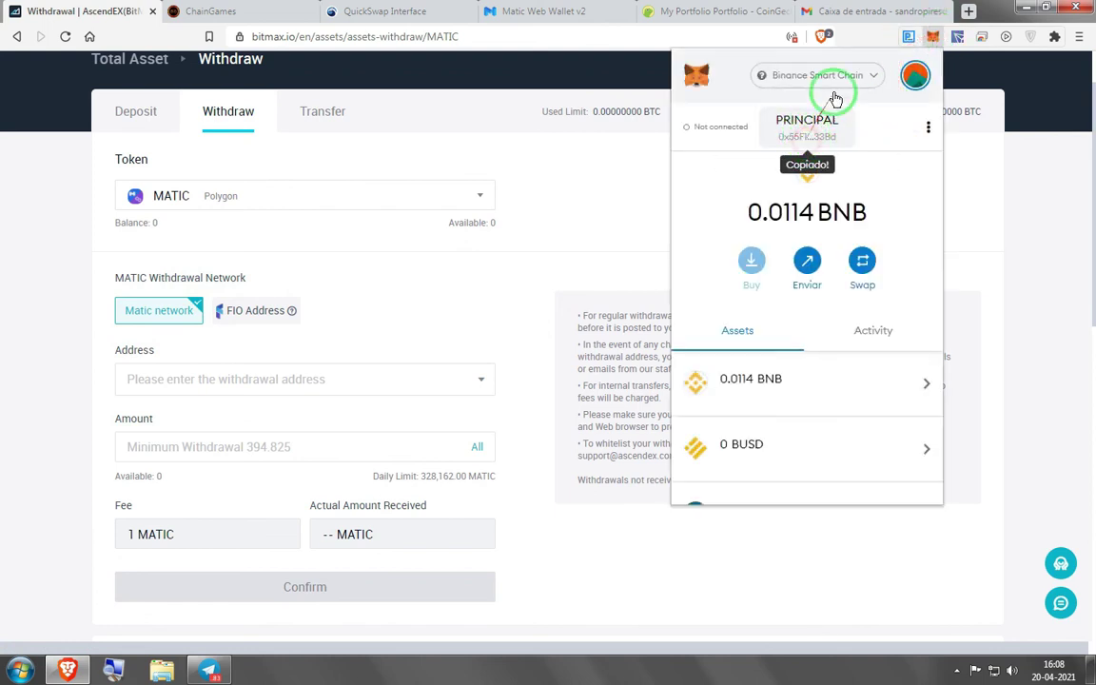
{"action": "left_click", "coordinate": [818, 75]}
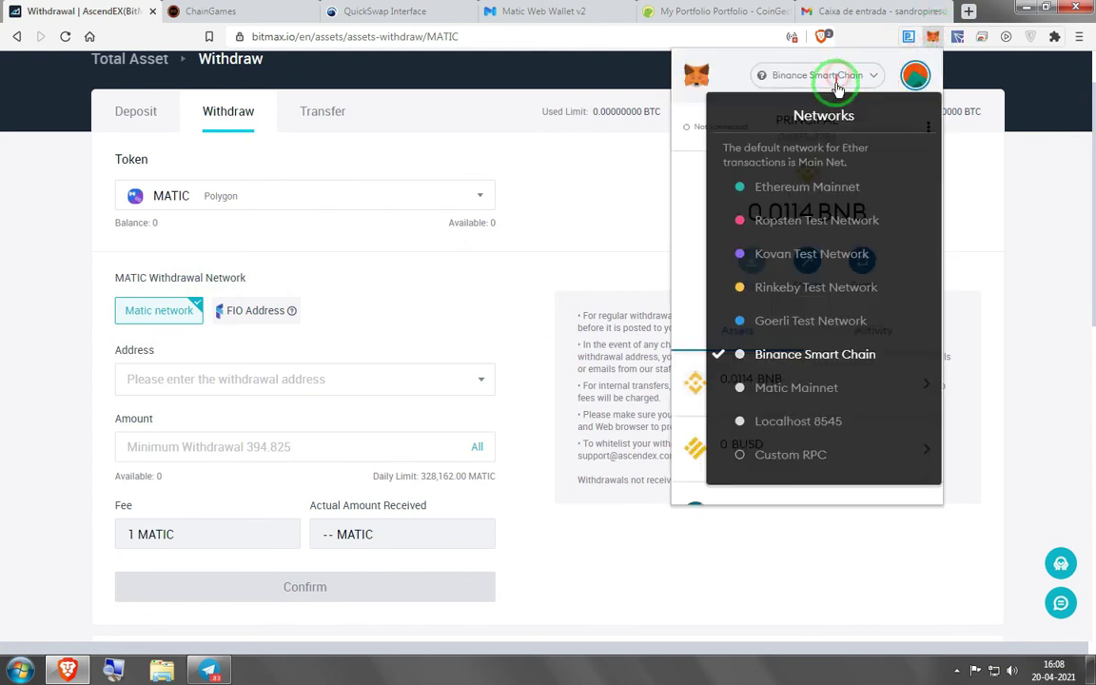
{"action": "left_click", "coordinate": [786, 390]}
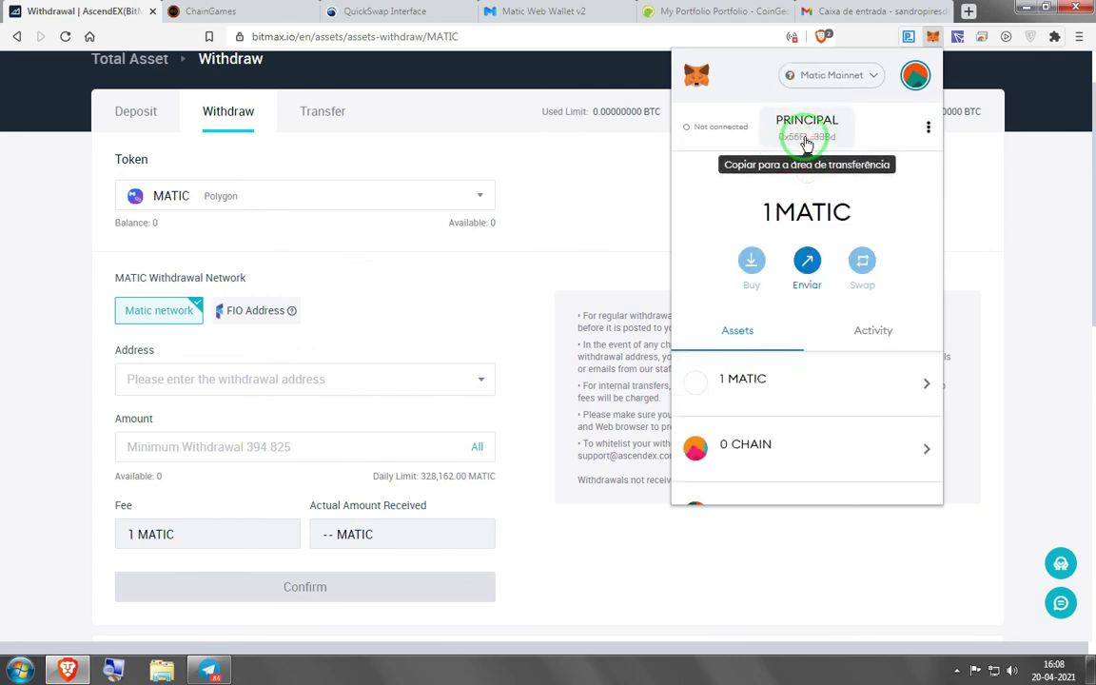
Paste the MetaMask address into the withdrawal Address field and accept it
{"action": "left_click_drag", "start_coordinate": [810, 141], "coordinate": [479, 343]}
{"action": "mouse_move", "coordinate": [790, 127]}
{"action": "left_mouse_down"}
{"action": "mouse_move", "coordinate": [78, 448]}
{"action": "mouse_move", "coordinate": [178, 378]}
{"action": "left_mouse_up"}
{"action": "left_click", "coordinate": [305, 368]}
{"action": "type", "text": "0x55F1D12A9De414c6eb62511756Ef08f82C1a33Bd"}
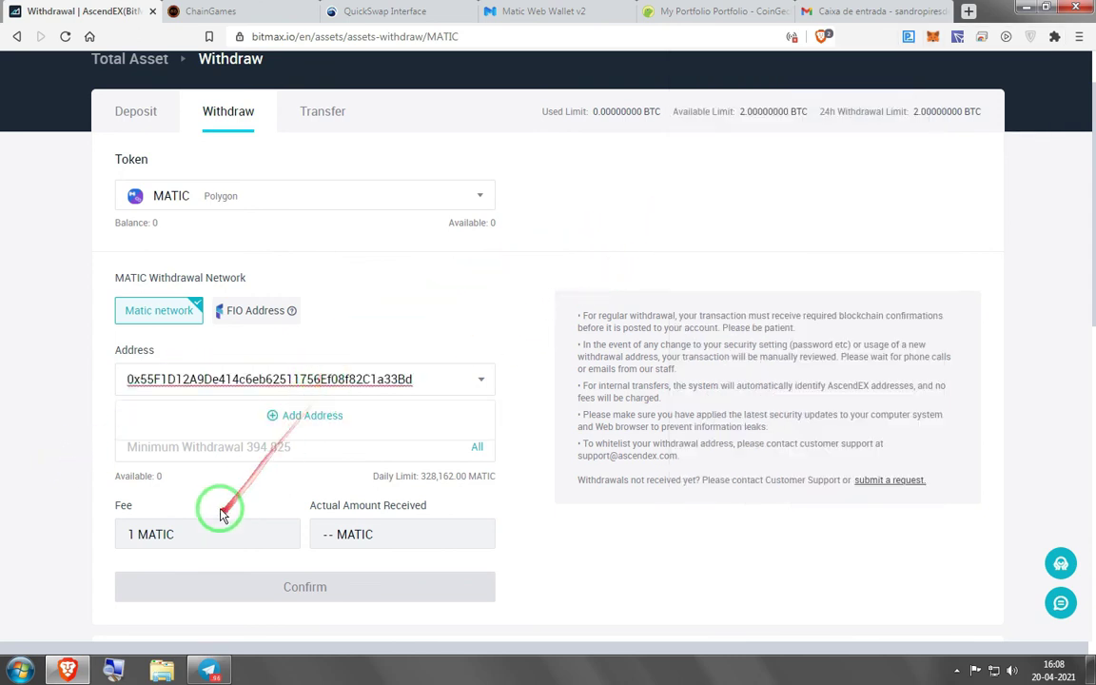
{"action": "left_click", "coordinate": [475, 448]}
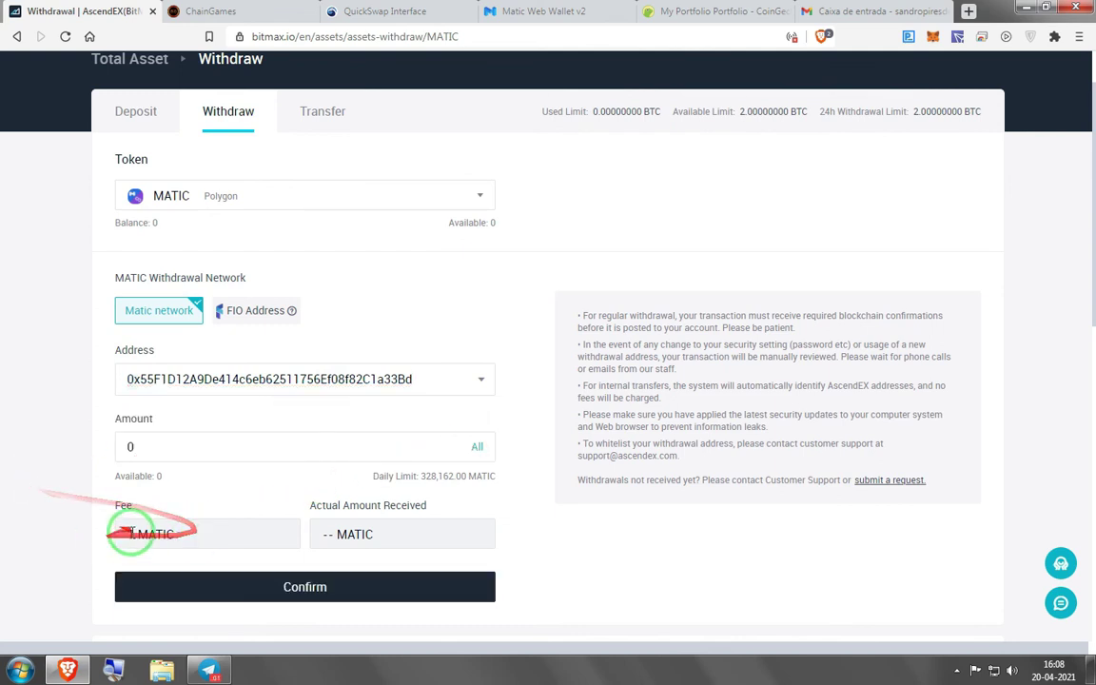
Reopen the MetaMask popup, then switch to the ChainGames wallet page
{"action": "mouse_move", "coordinate": [324, 585]}
{"action": "left_mouse_down"}
{"action": "mouse_move", "coordinate": [236, 385]}
{"action": "mouse_move", "coordinate": [1084, 40]}
{"action": "mouse_move", "coordinate": [934, 49]}
{"action": "left_mouse_up"}
{"action": "left_click", "coordinate": [934, 39]}
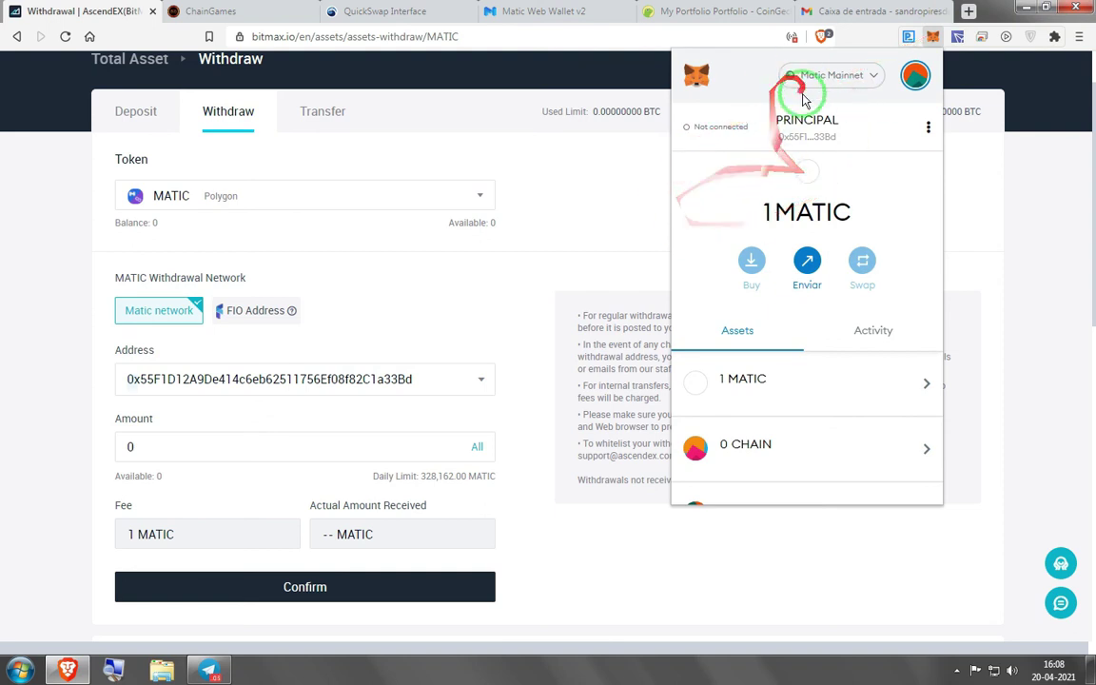
{"action": "left_click", "coordinate": [247, 8]}
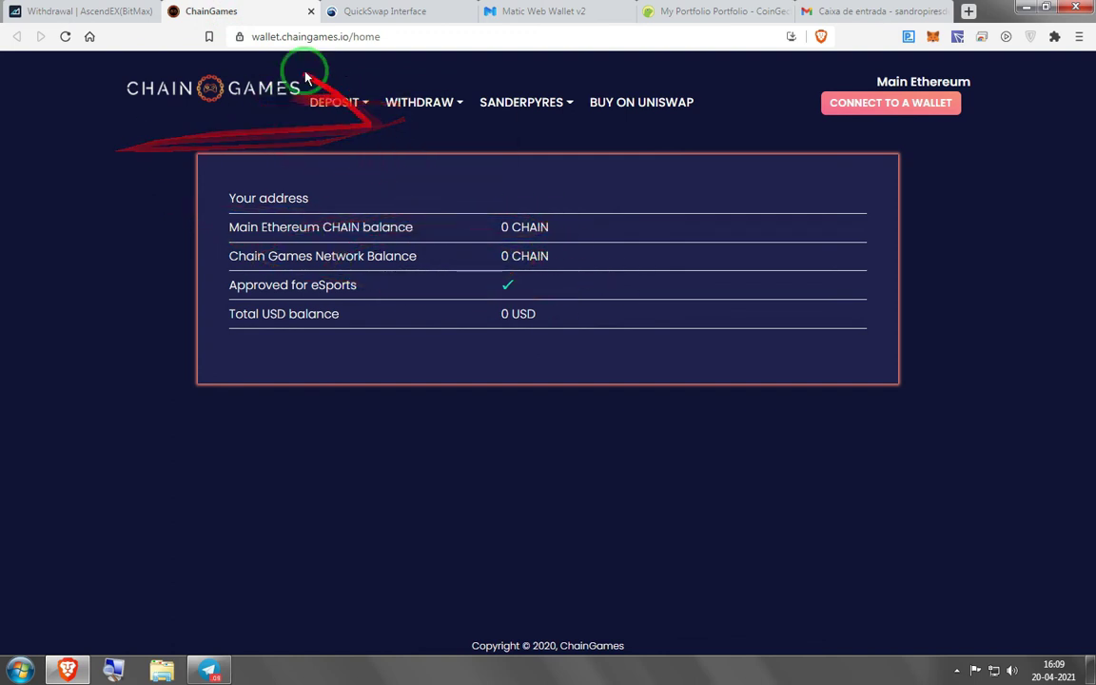
Return to the AscendEX MATIC withdrawal tab and reveal the hidden taskbar tray icons
{"action": "left_click", "coordinate": [100, 10]}
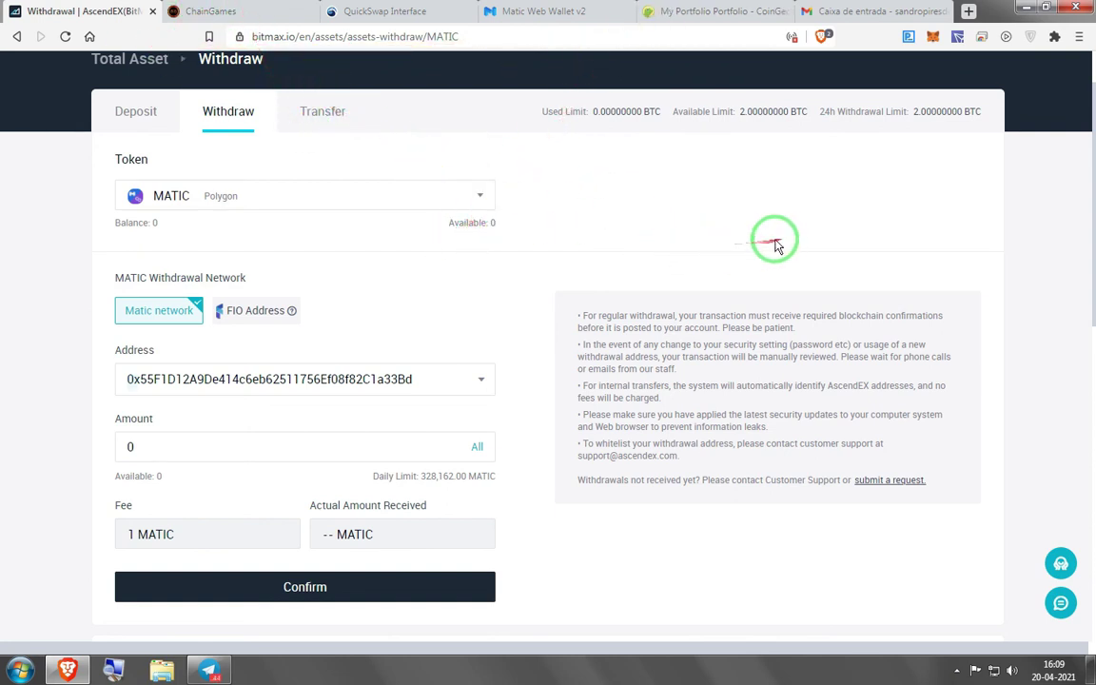
{"action": "left_click", "coordinate": [952, 669]}
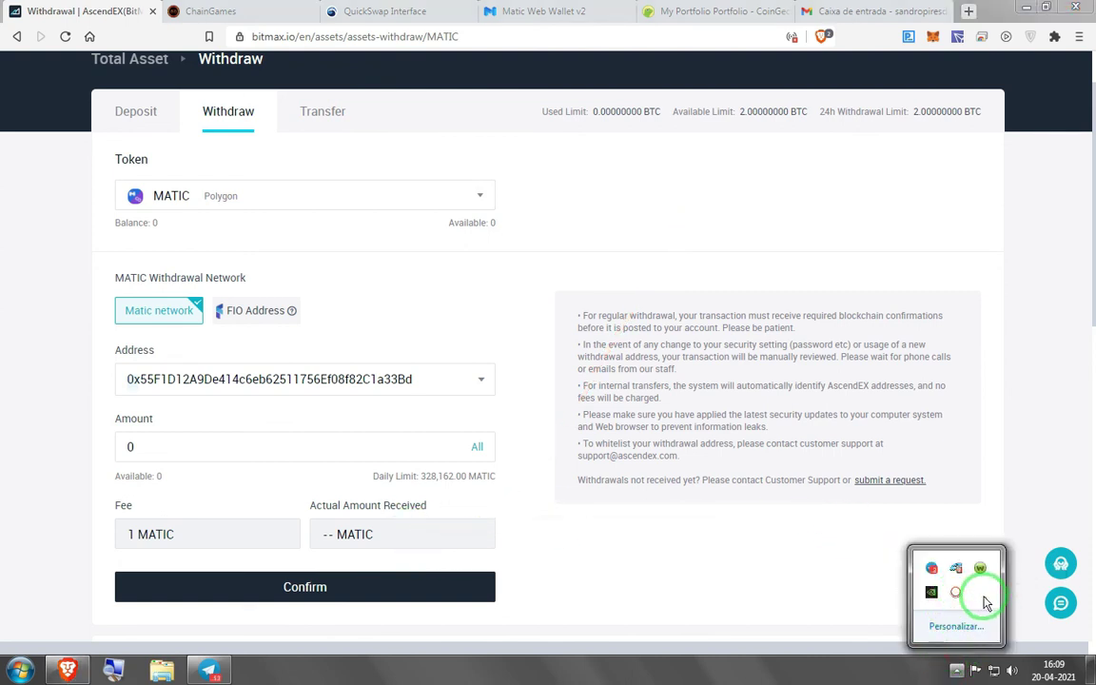